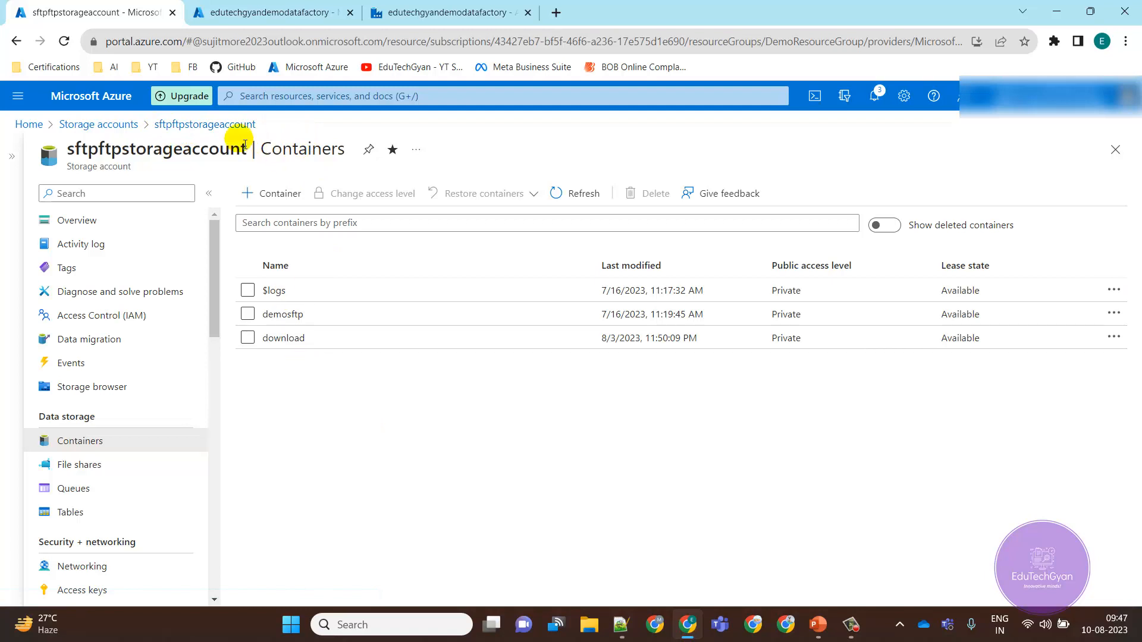
Step: Open the download container and inspect the contents of its Input and Output folders
left_click(280, 338)
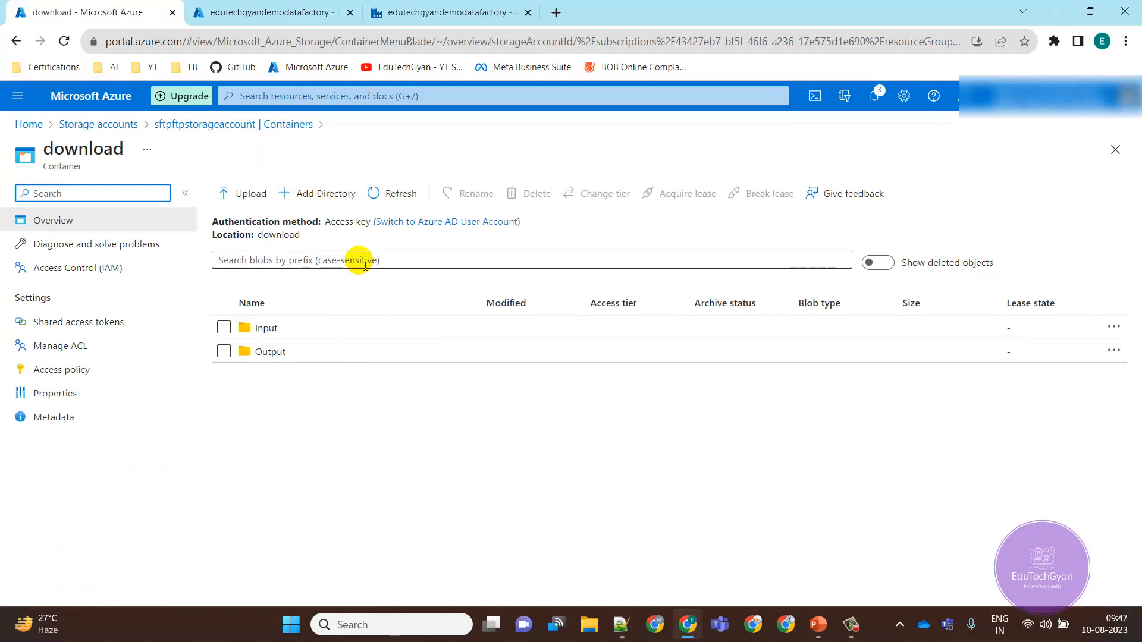
double_click(282, 236)
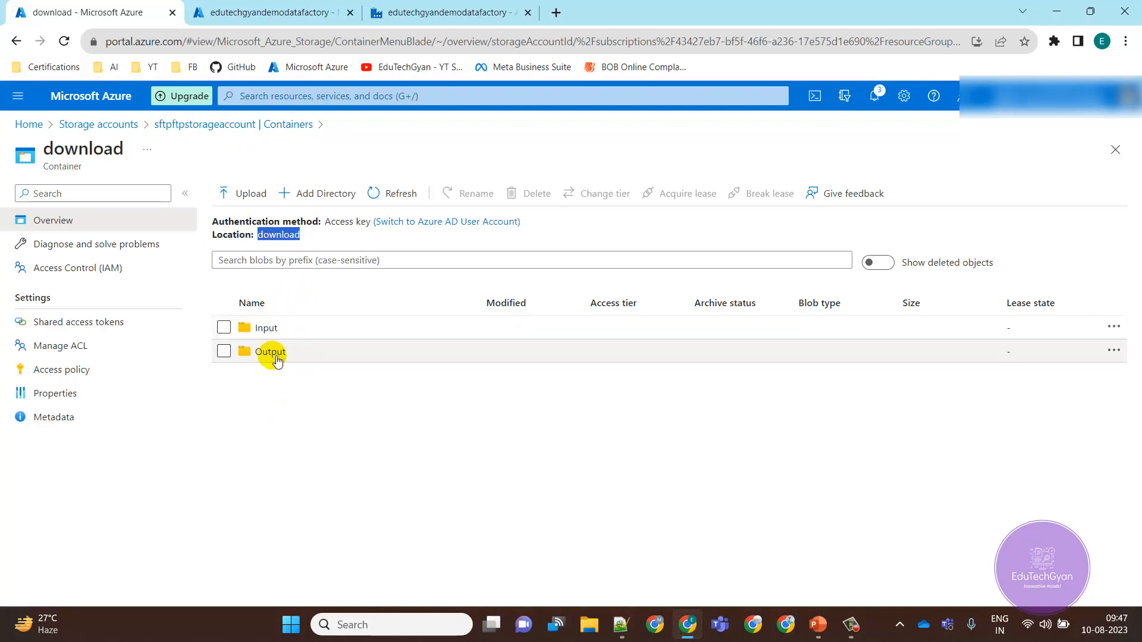
left_click(267, 329)
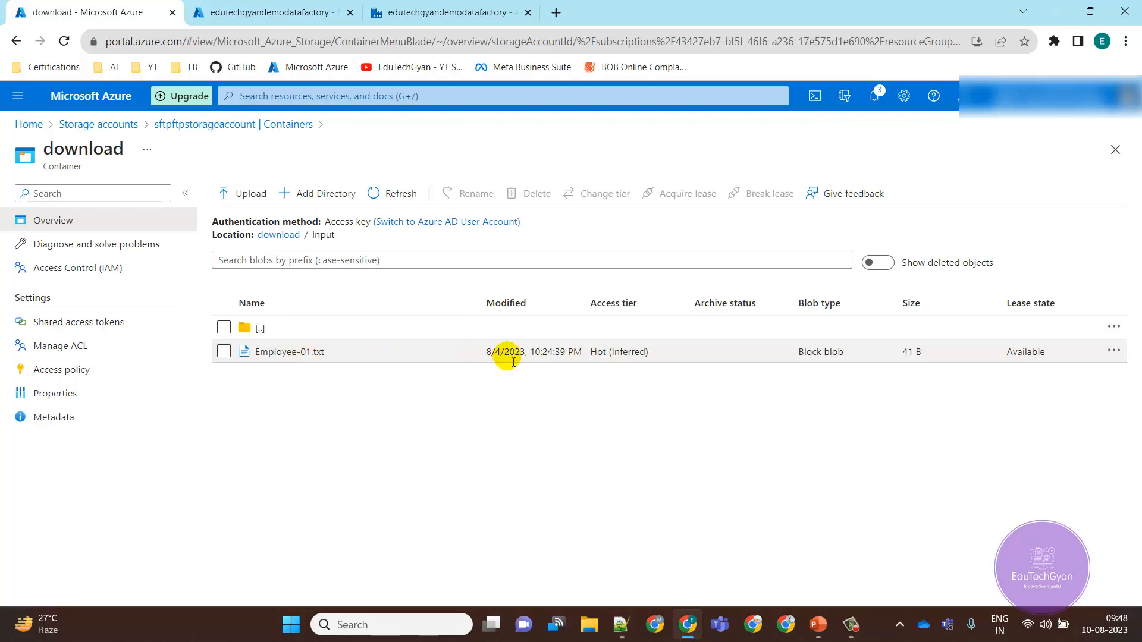
left_click(271, 332)
left_click(288, 355)
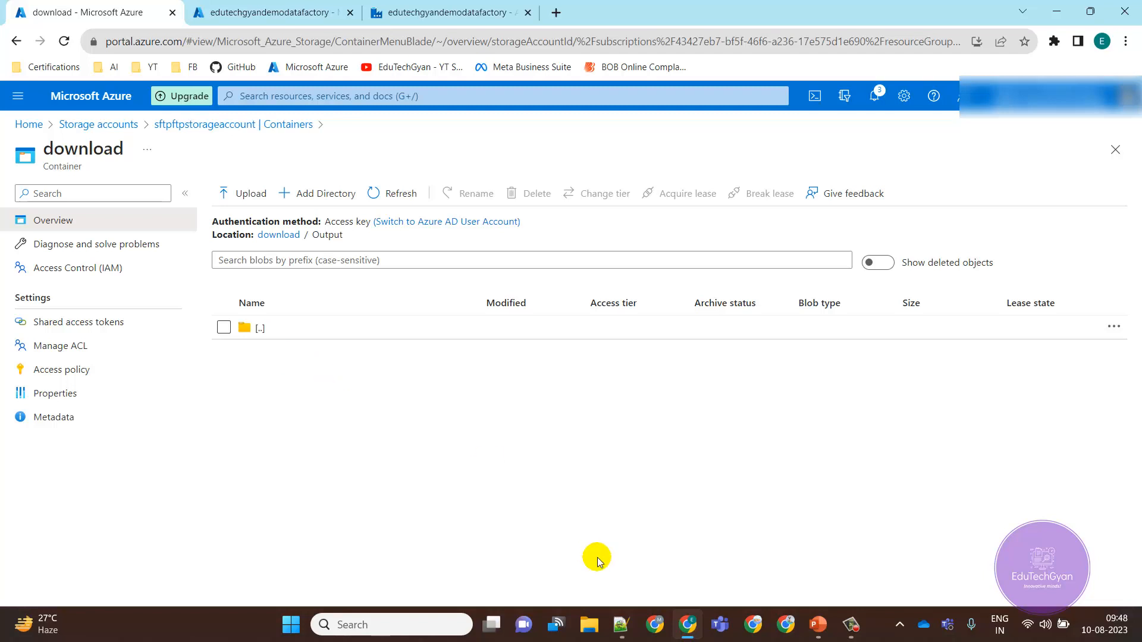
Step: Review the target output path 2023/08/04/Employee-01.txt in Notepad++, and return to the download container's root in the browser
left_click(624, 634)
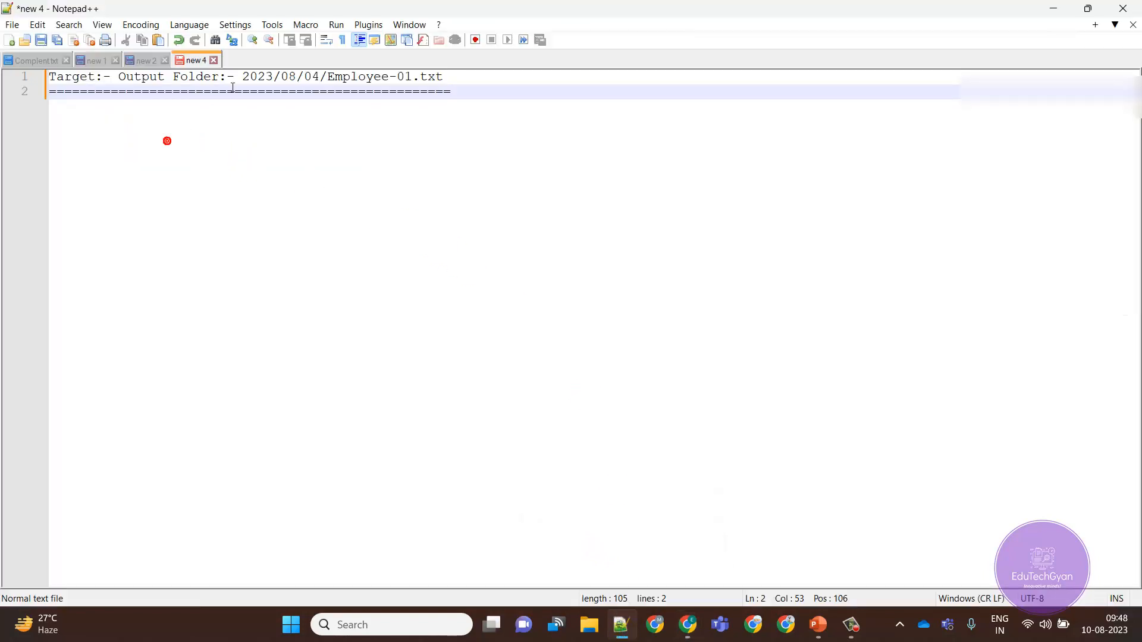
left_click(334, 82)
left_click_drag(334, 82, 437, 79)
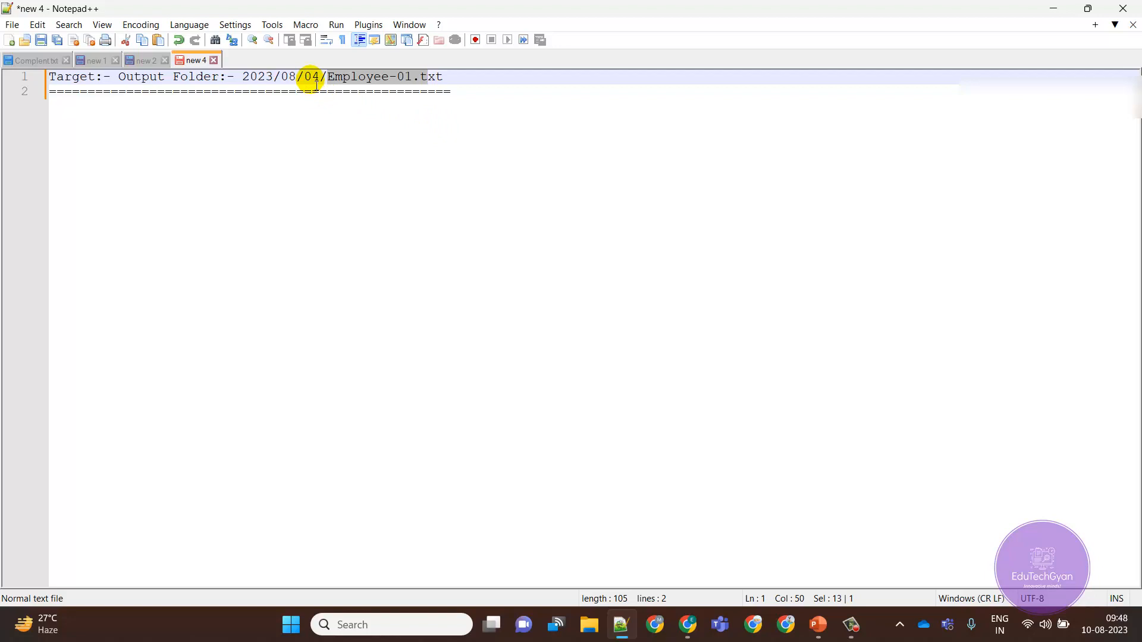
double_click(248, 78)
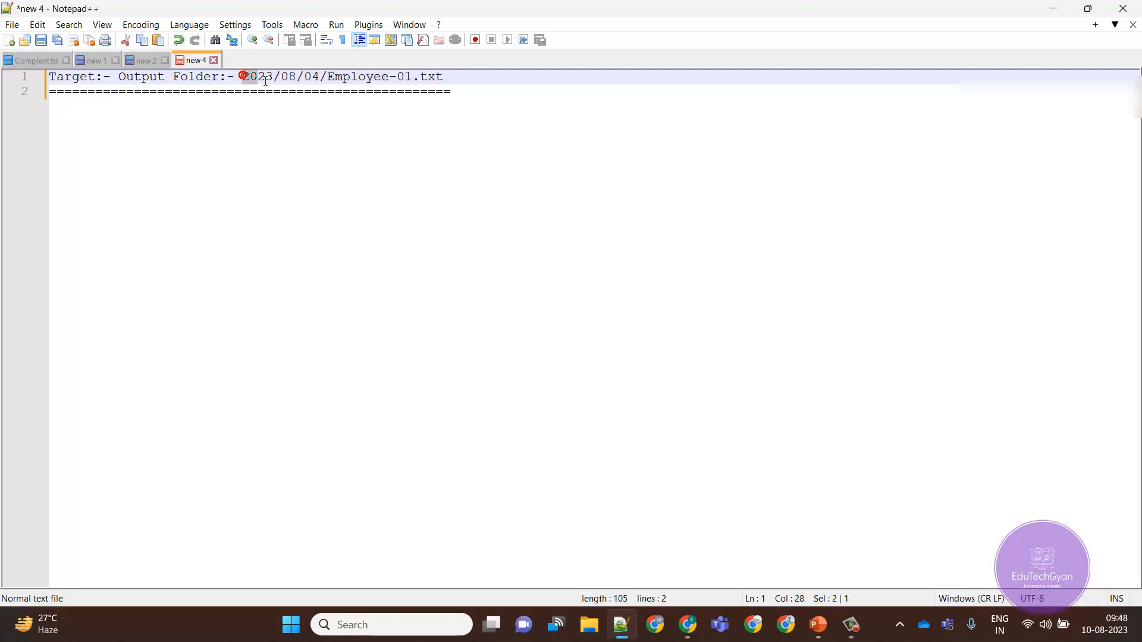
double_click(288, 78)
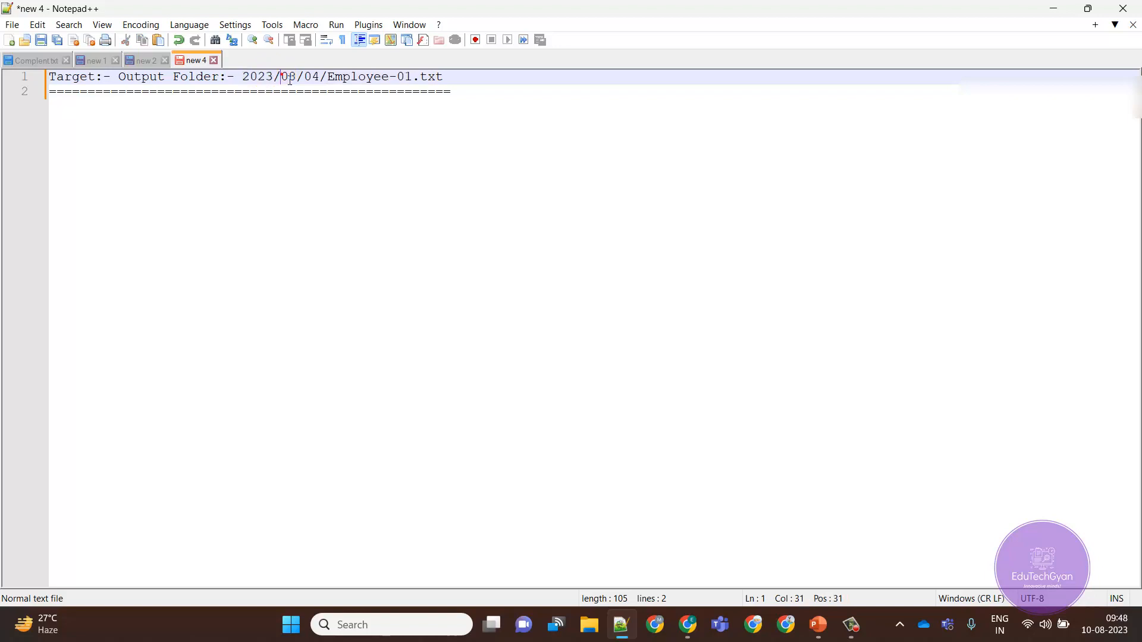
double_click(308, 78)
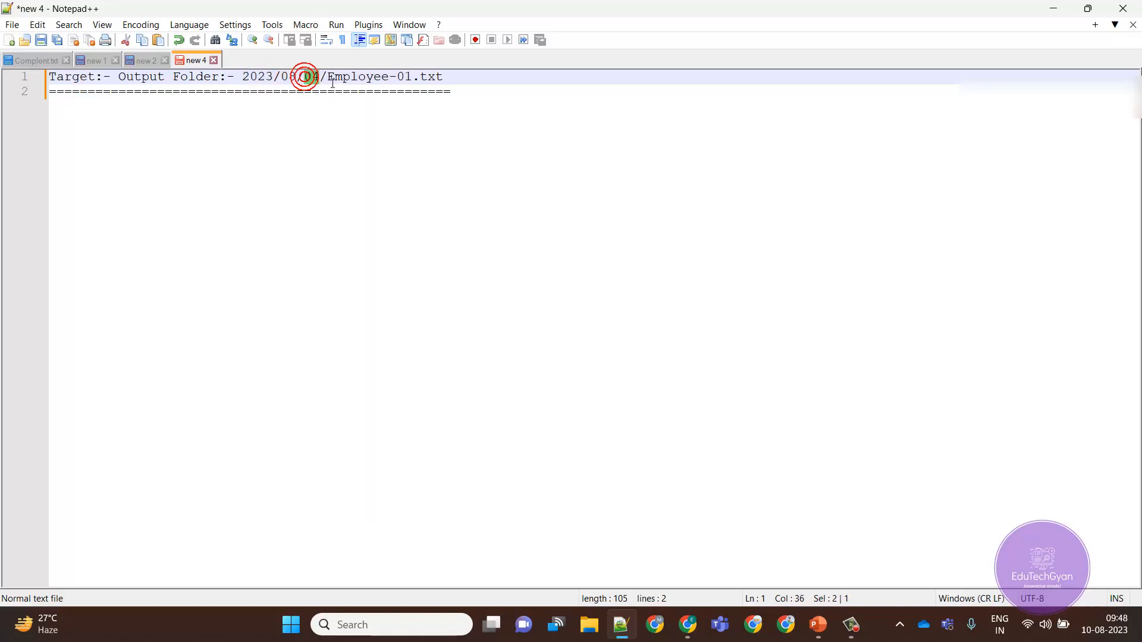
left_click_drag(332, 78, 483, 77)
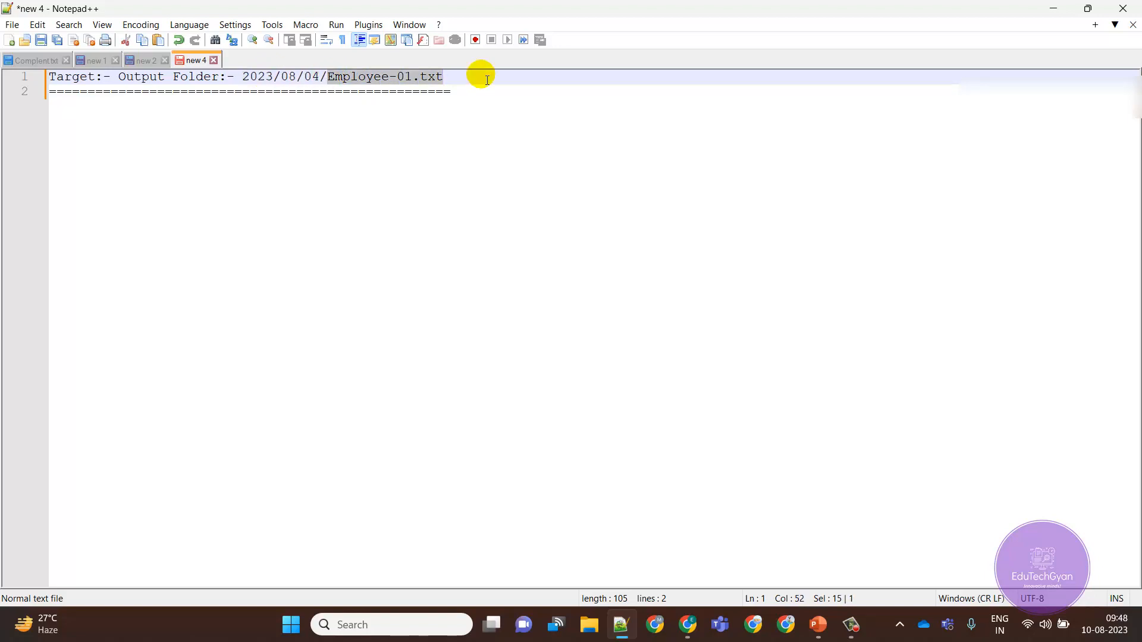
left_click(434, 106)
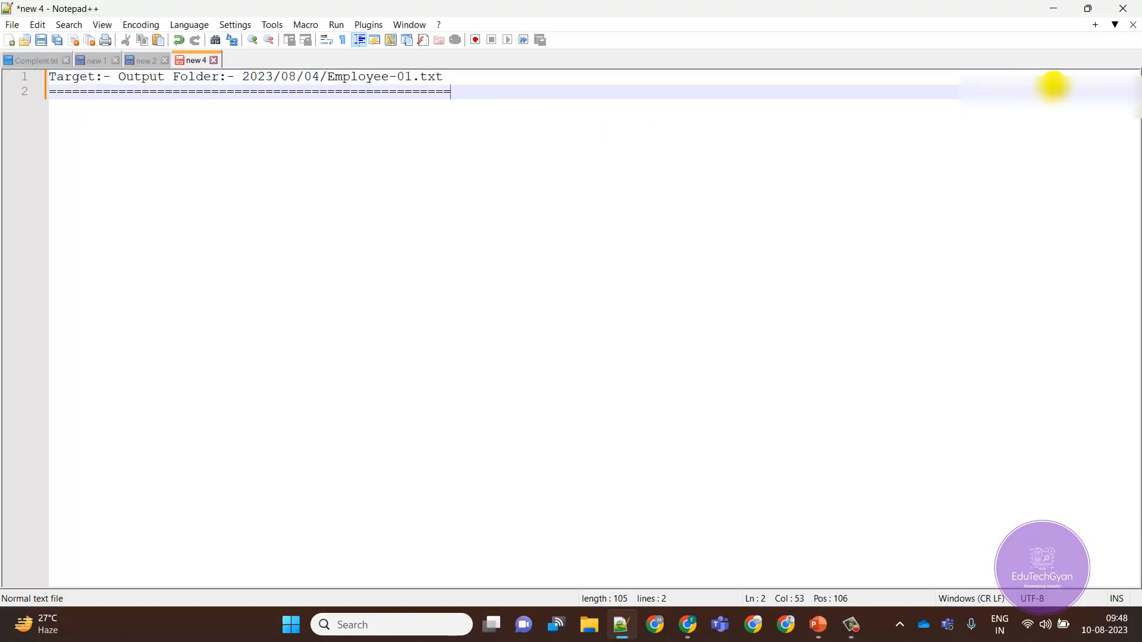
left_click(1057, 9)
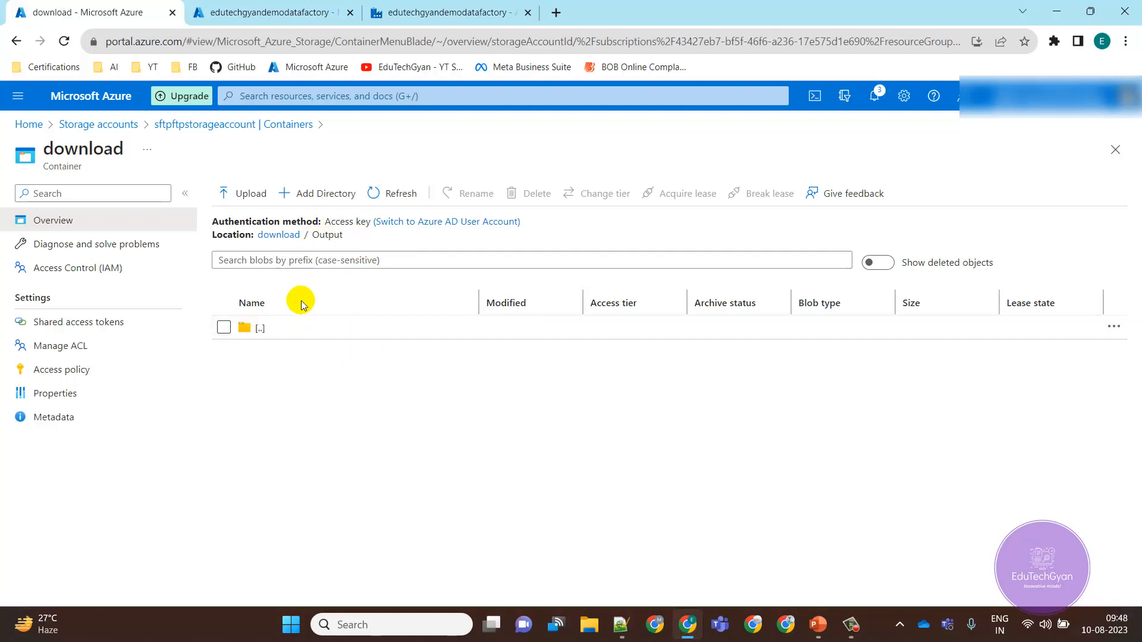
left_click(289, 234)
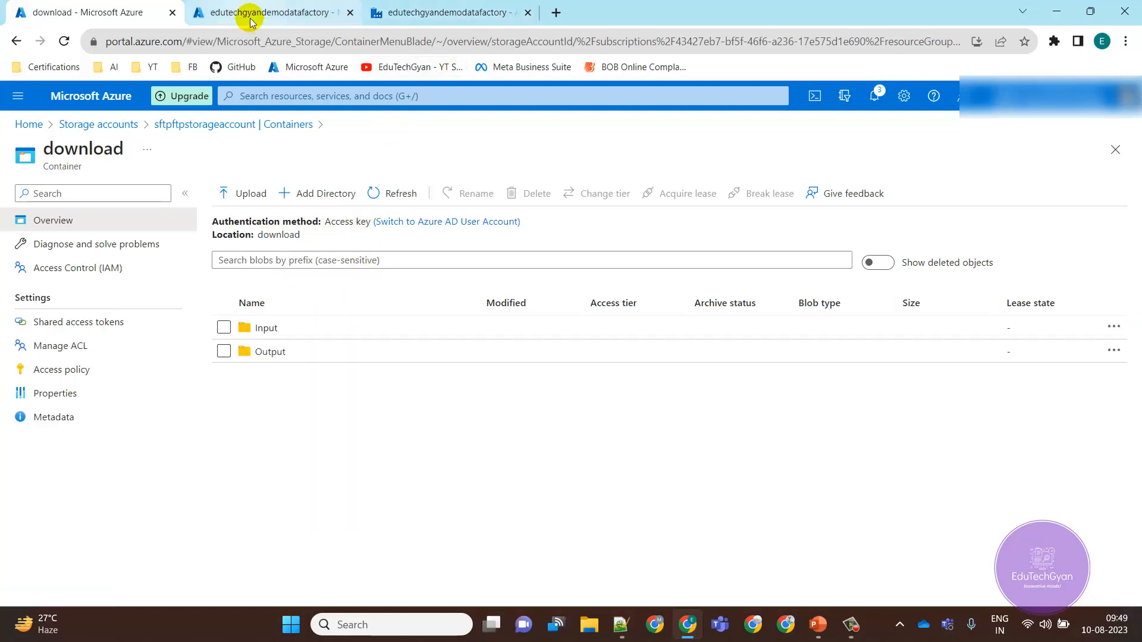
Step: Start a new dataset in the edutechgyandemodatafactory data factory, using Azure Blob Storage as the data store and DelimitedText as the format
left_click(415, 14)
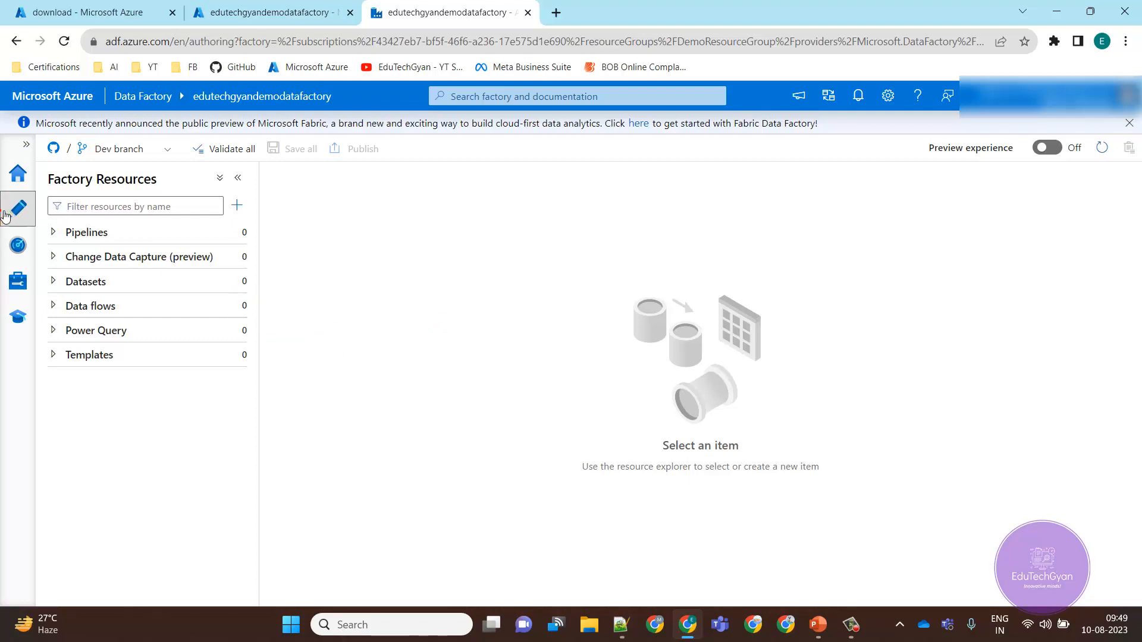
left_click(182, 291)
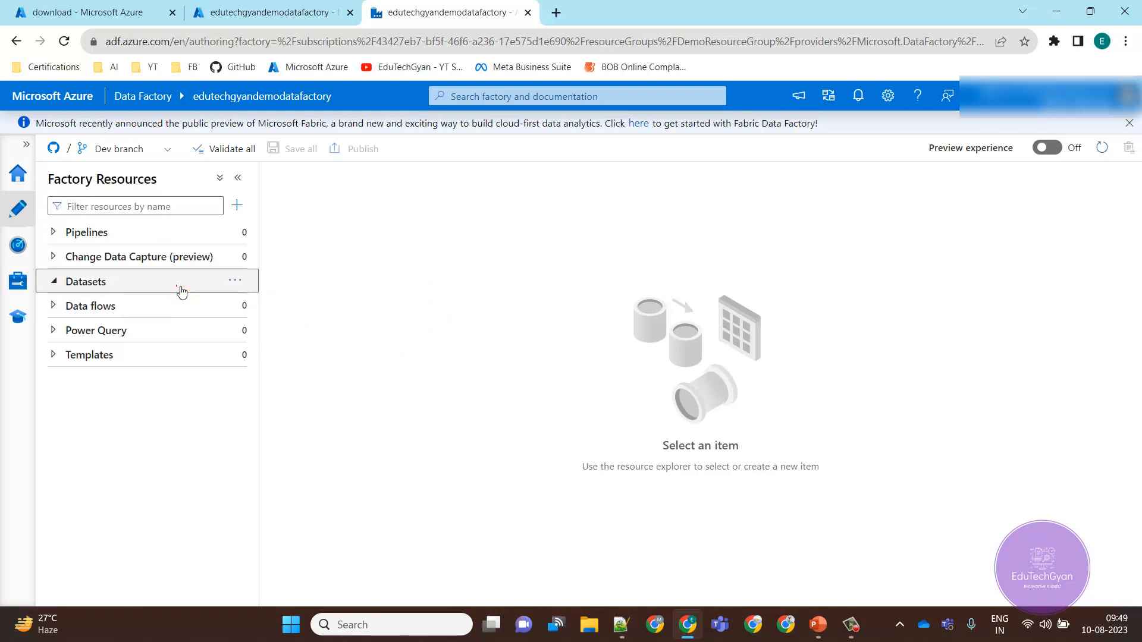
left_click(237, 282)
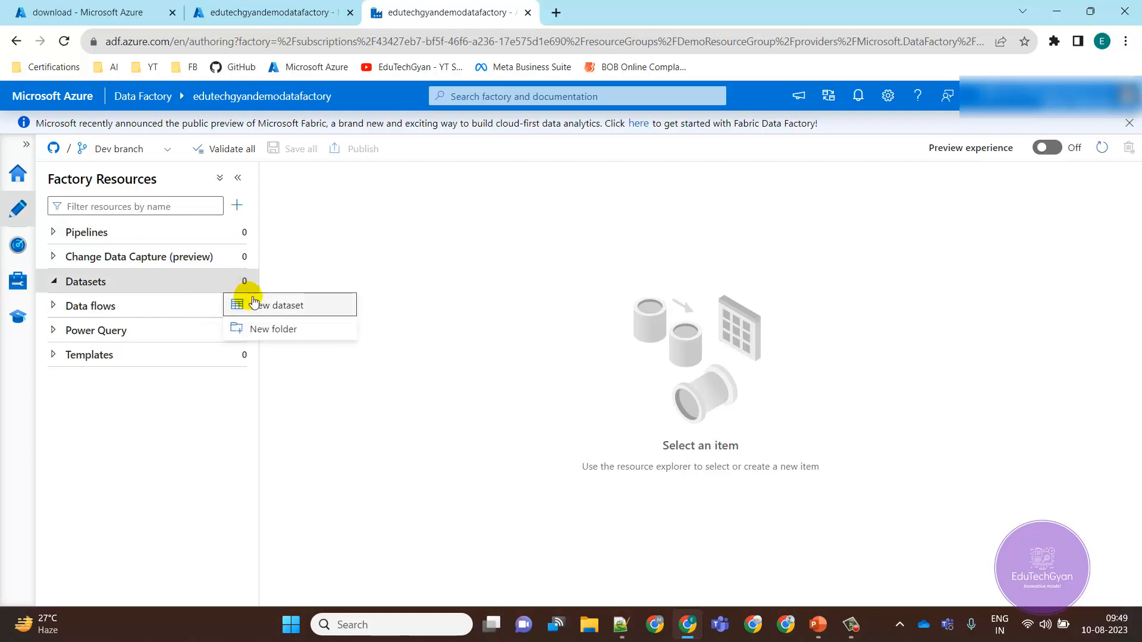
left_click(256, 305)
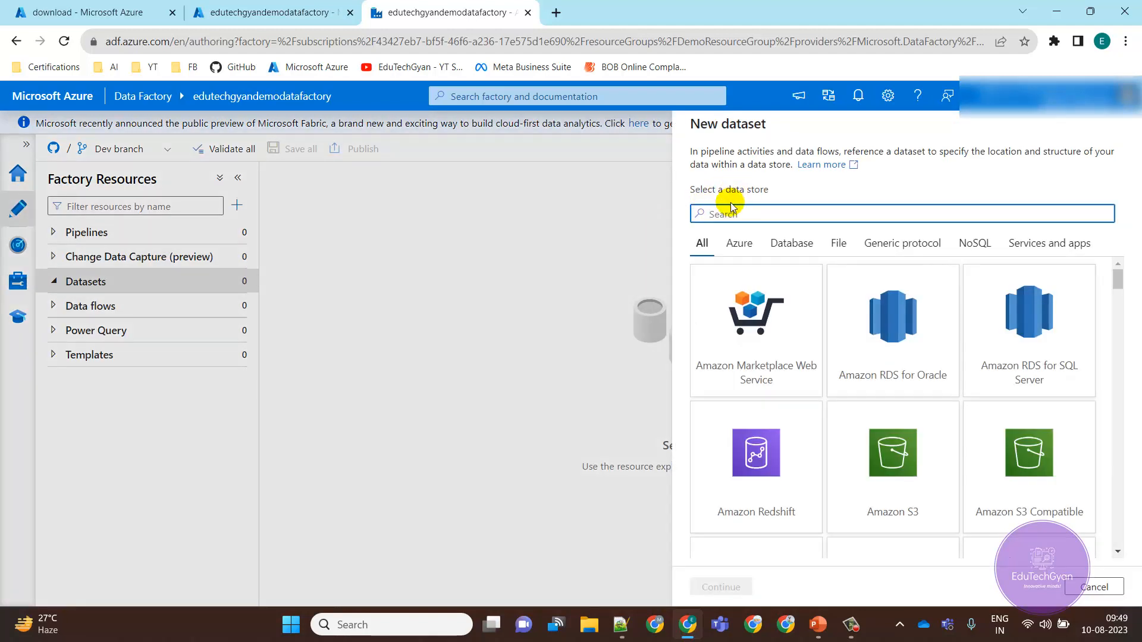
type("blo")
left_click(754, 331)
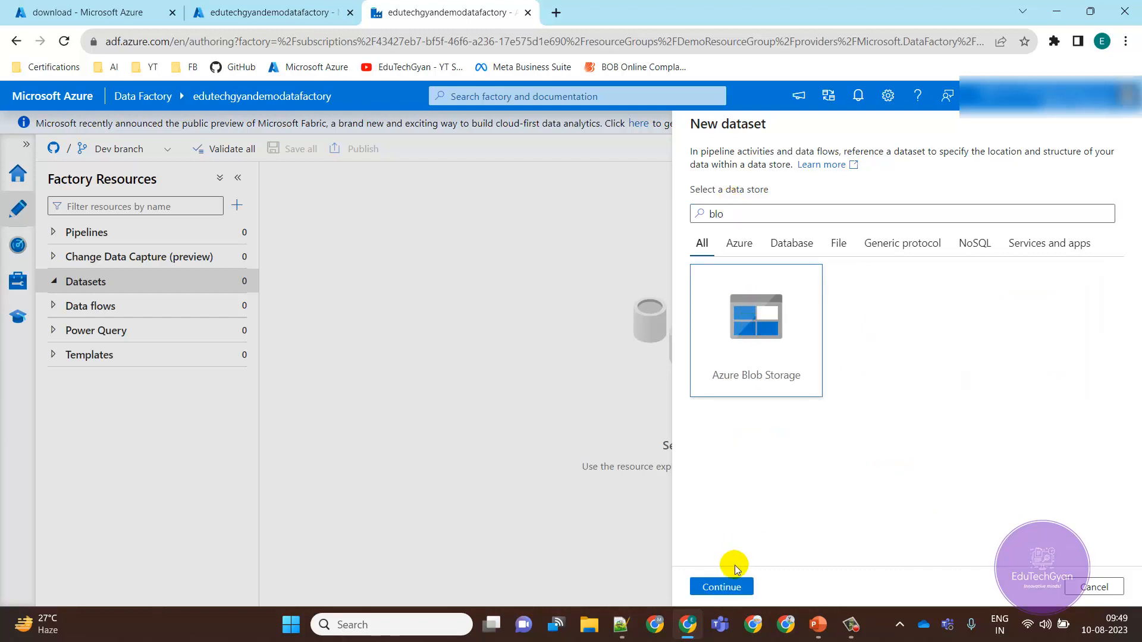
left_click(733, 587)
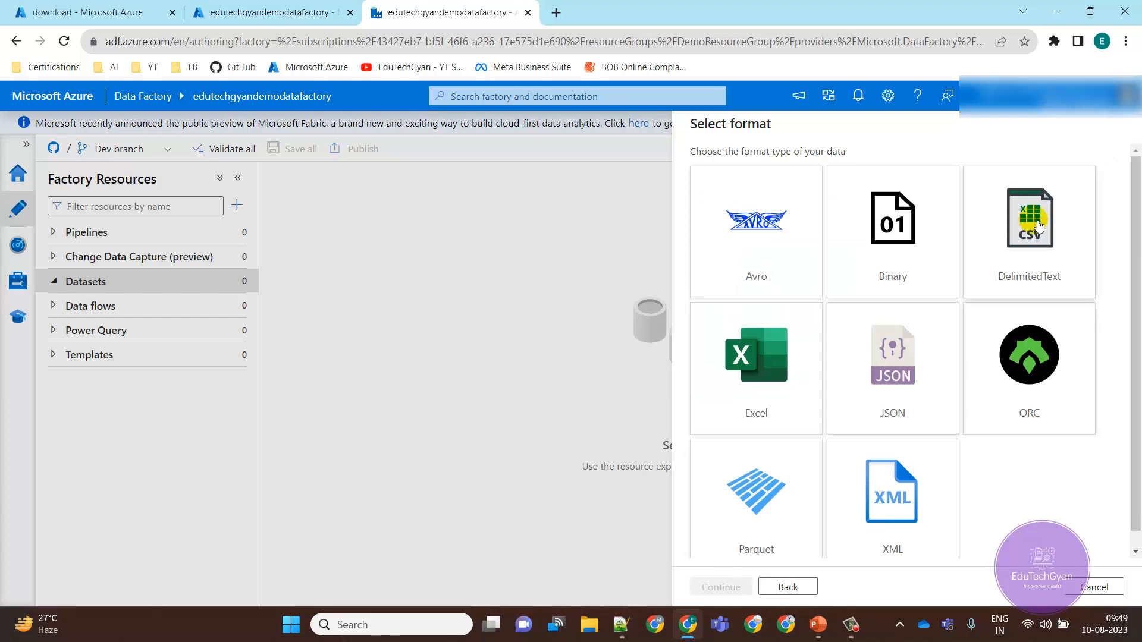
left_click(1006, 255)
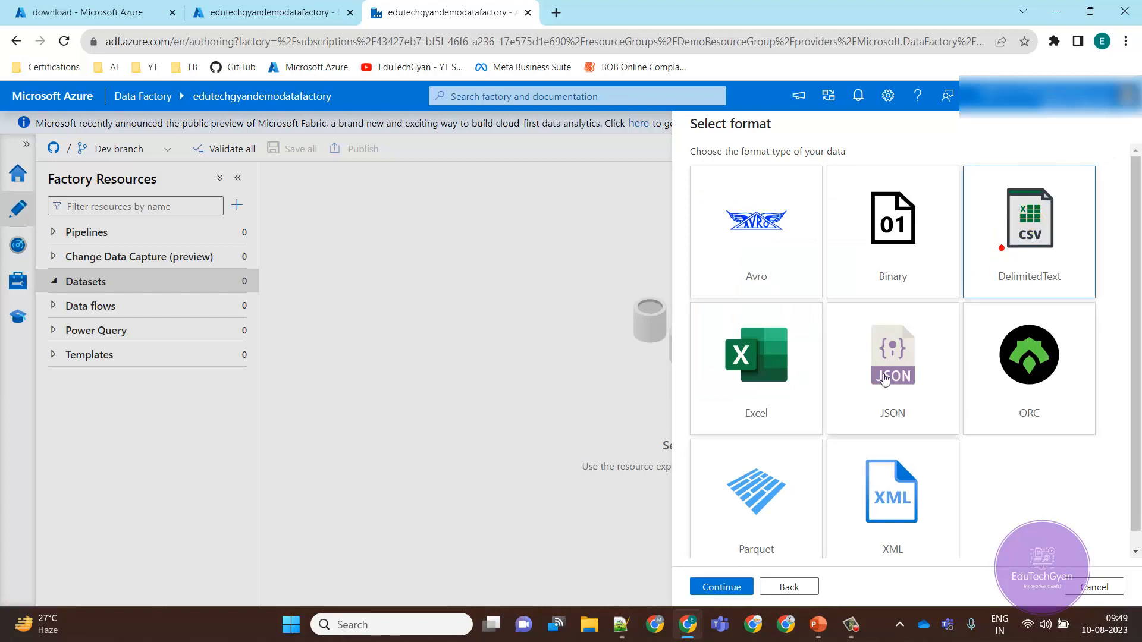
left_click(723, 587)
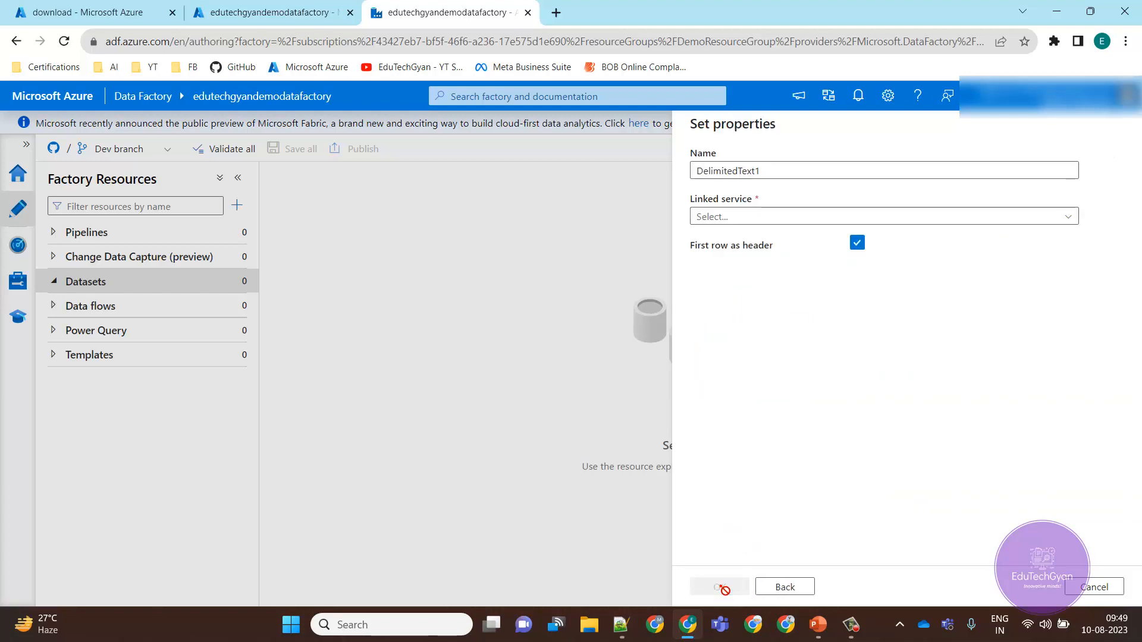
Step: Name the new delimited text dataset InputDataSet
left_click(785, 173)
double_click(780, 173)
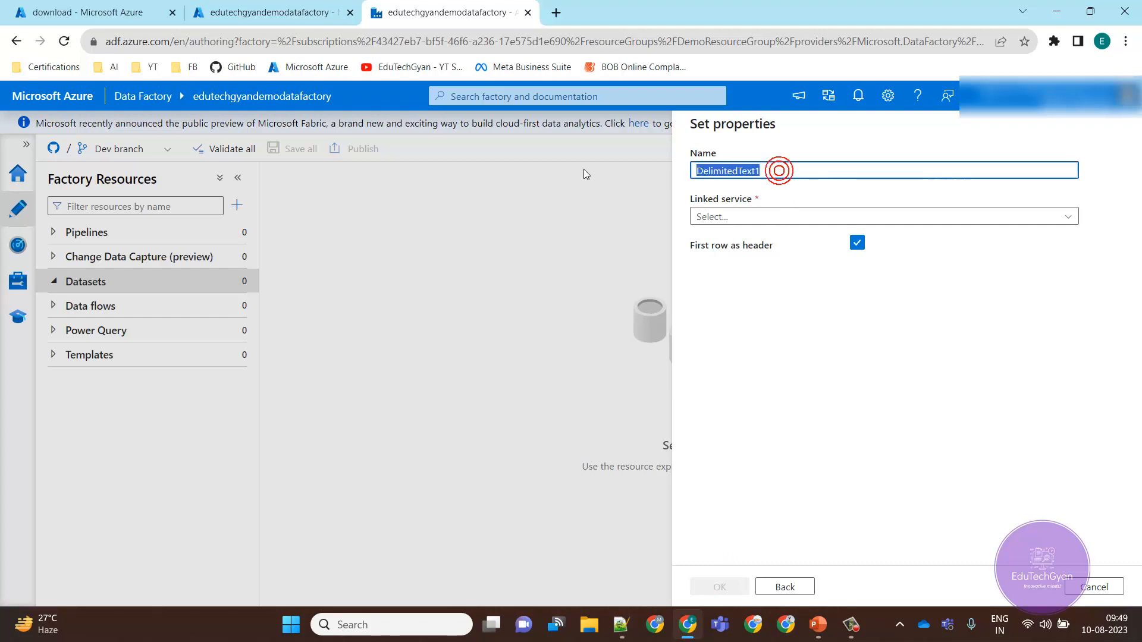
type("S")
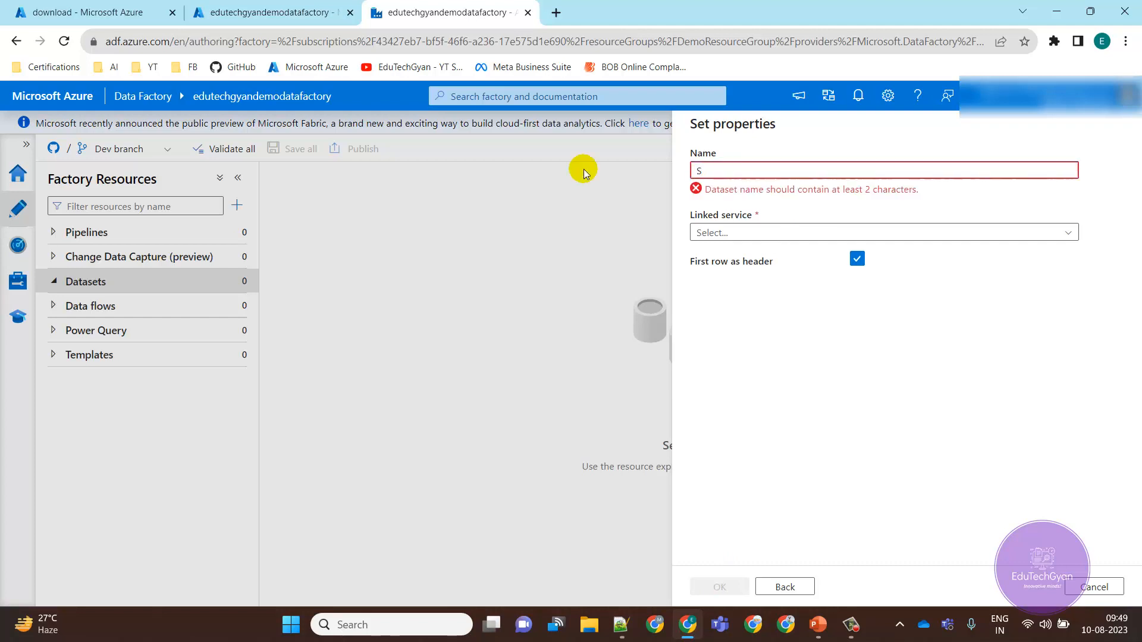
type("our")
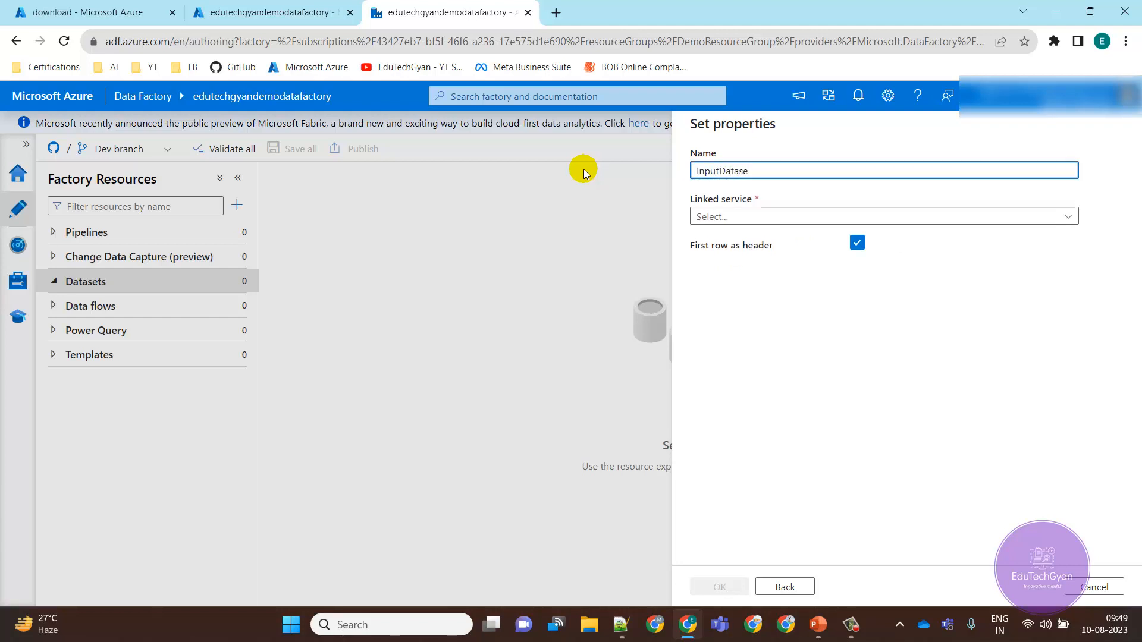
key("BackSpace")
Step: Start a new linked service for the dataset and name it AzureBlobStorage_ls_Connect
left_click(757, 219)
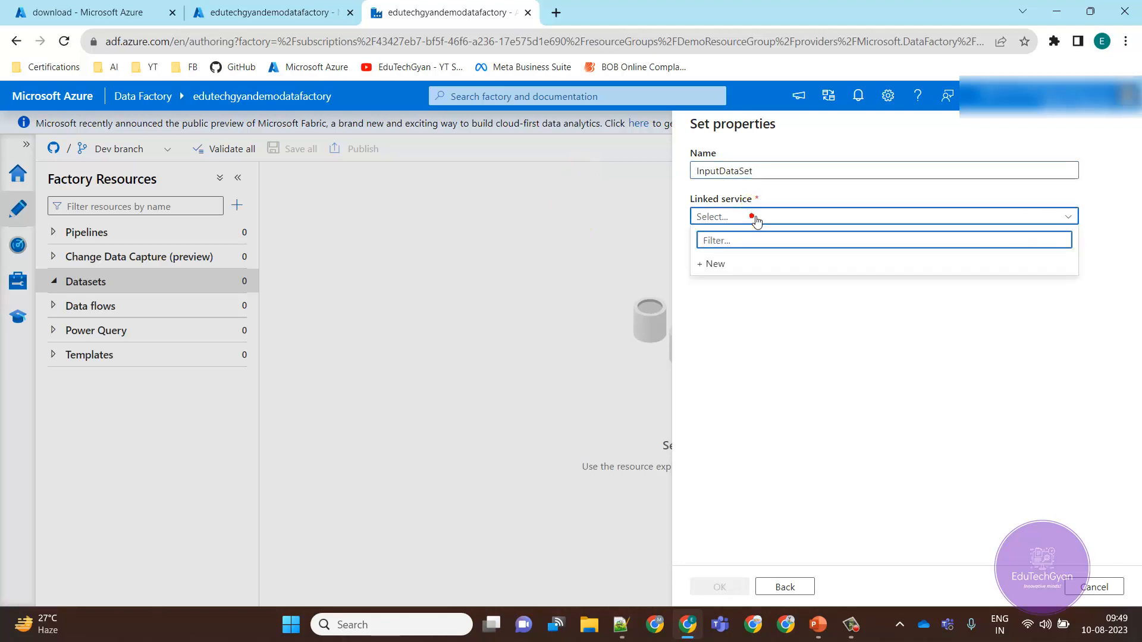
left_click(732, 263)
left_click(797, 235)
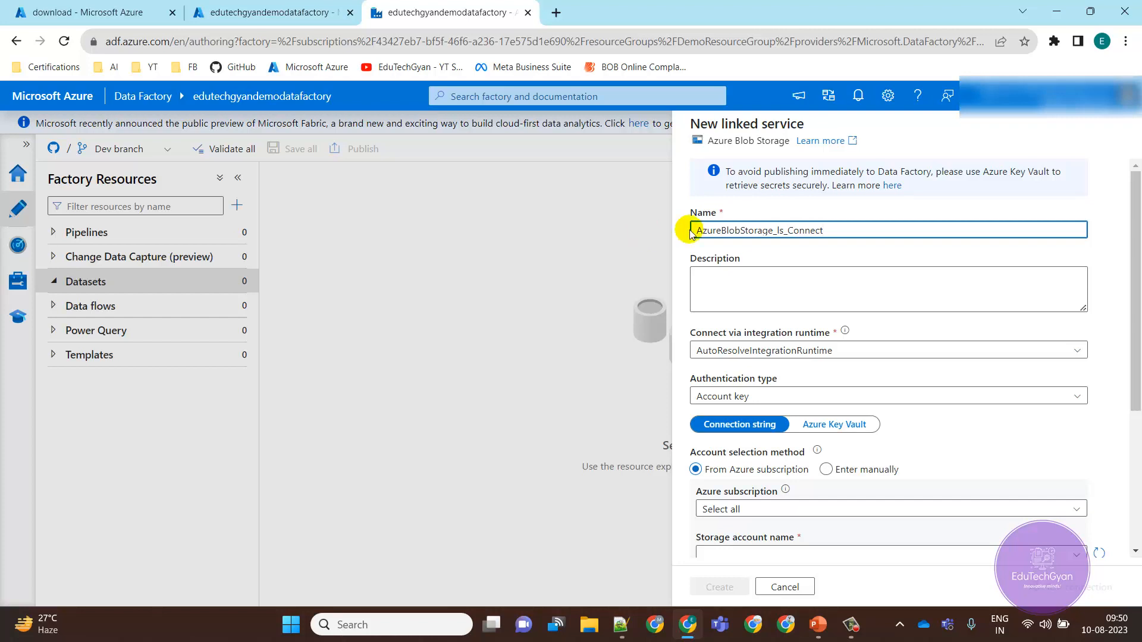
Step: Set the linked service's Azure subscription to Free Trial and storage account to sftpftpstorageaccount, checking the account name in the Azure portal
left_click_drag(1138, 268, 1139, 426)
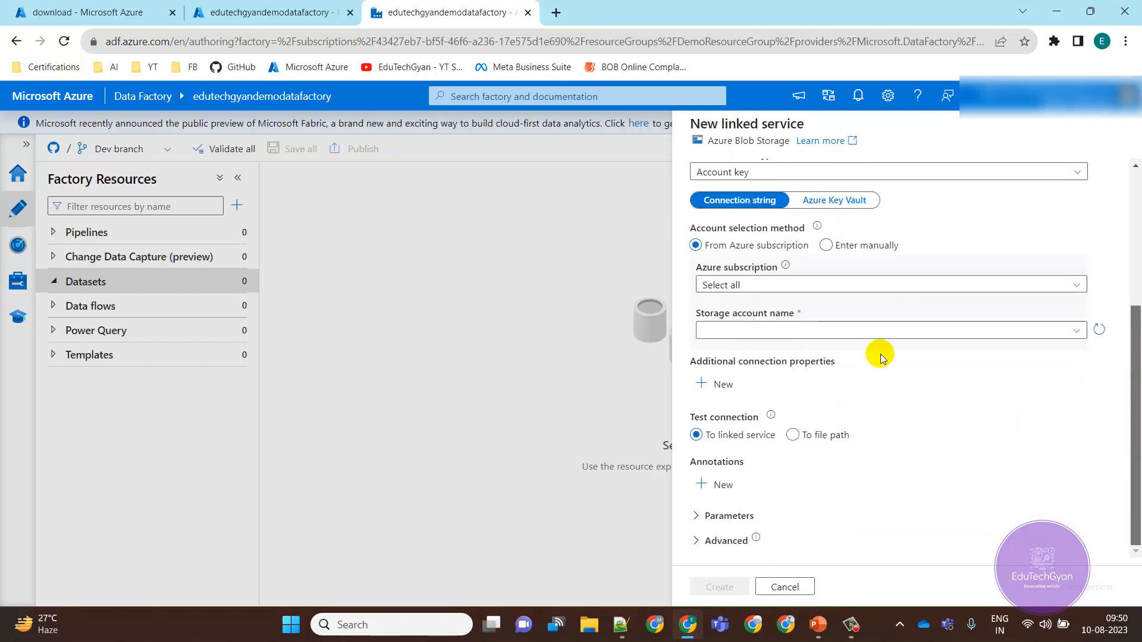
left_click(1065, 284)
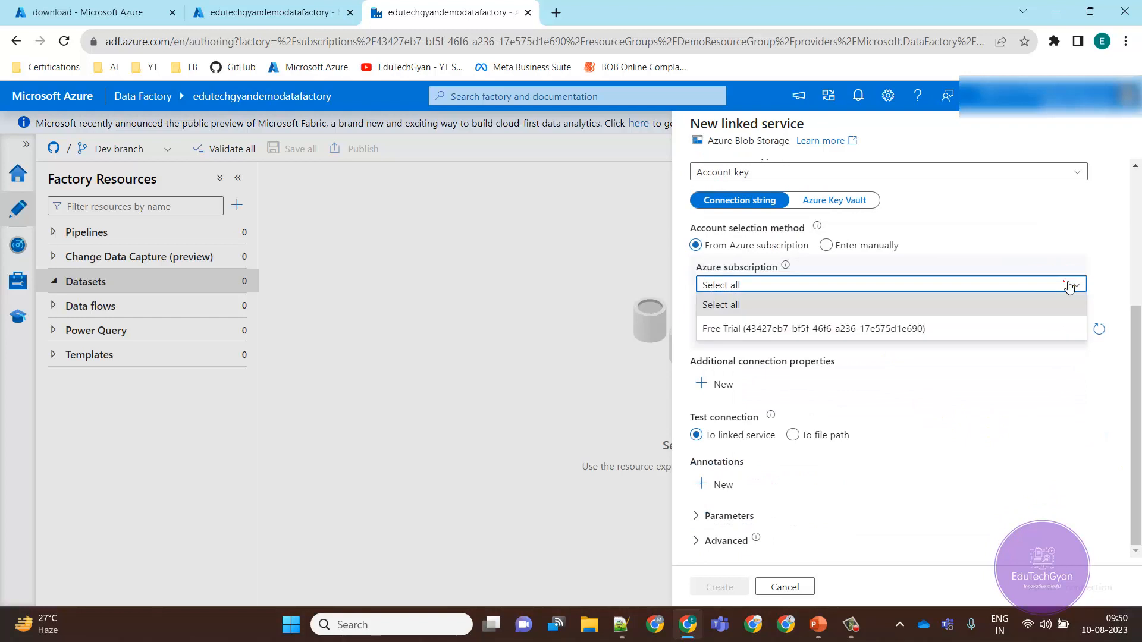
left_click(882, 327)
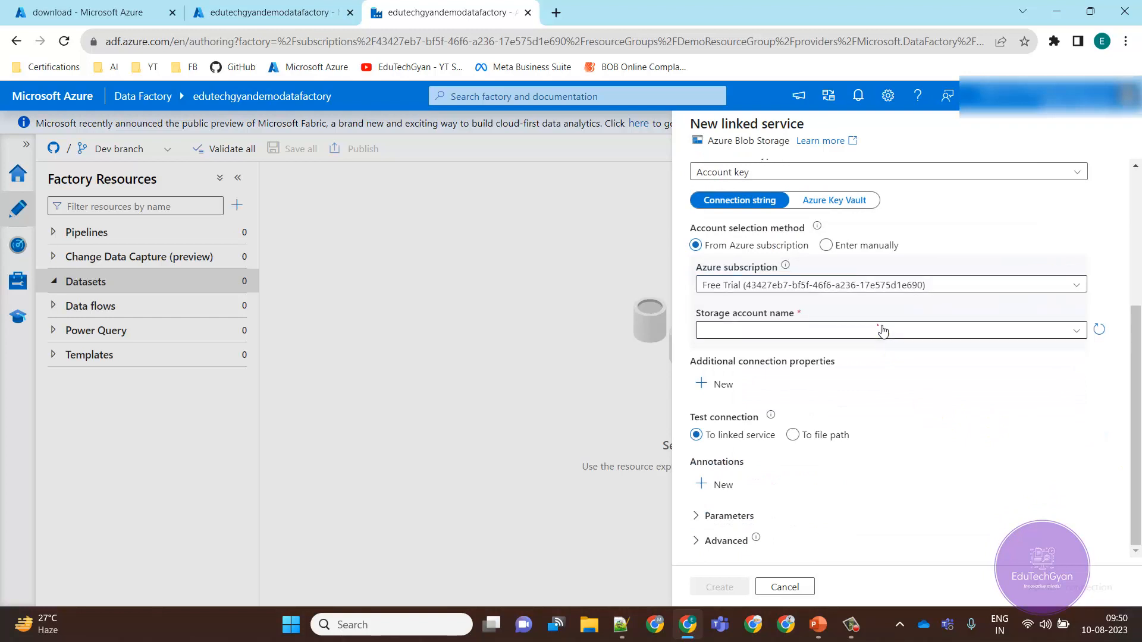
left_click(1078, 329)
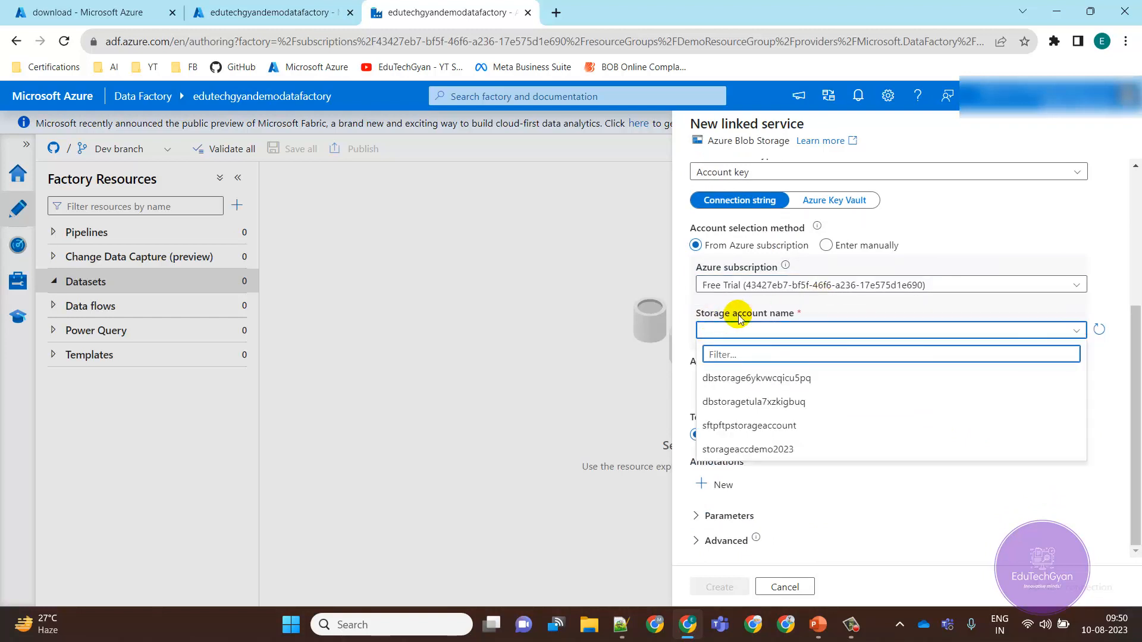
left_click(752, 426)
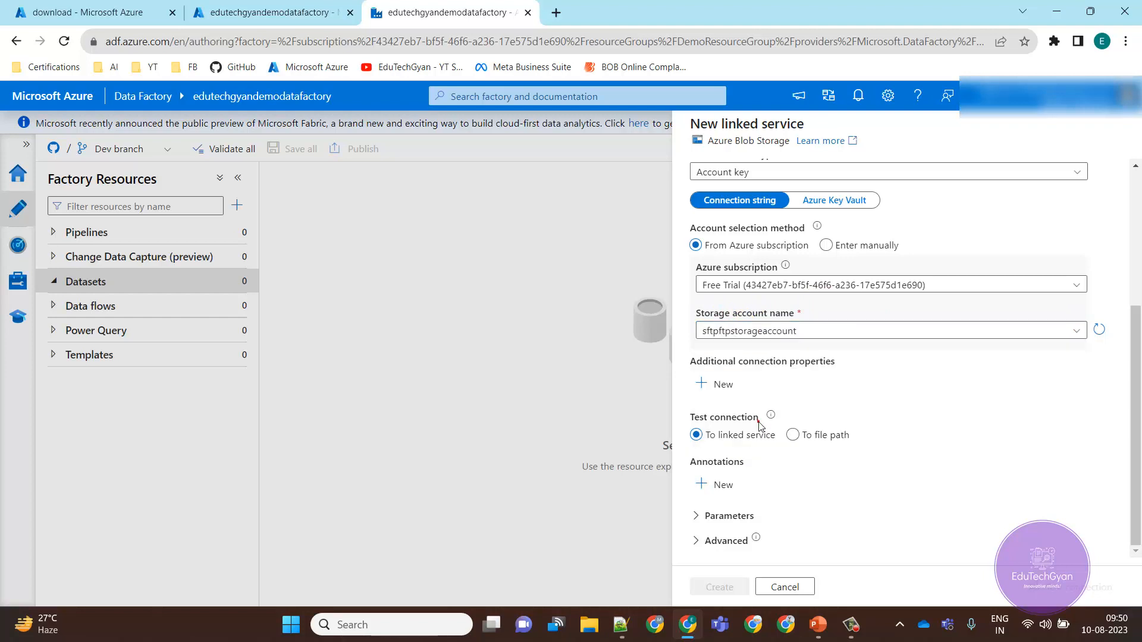
left_click(65, 11)
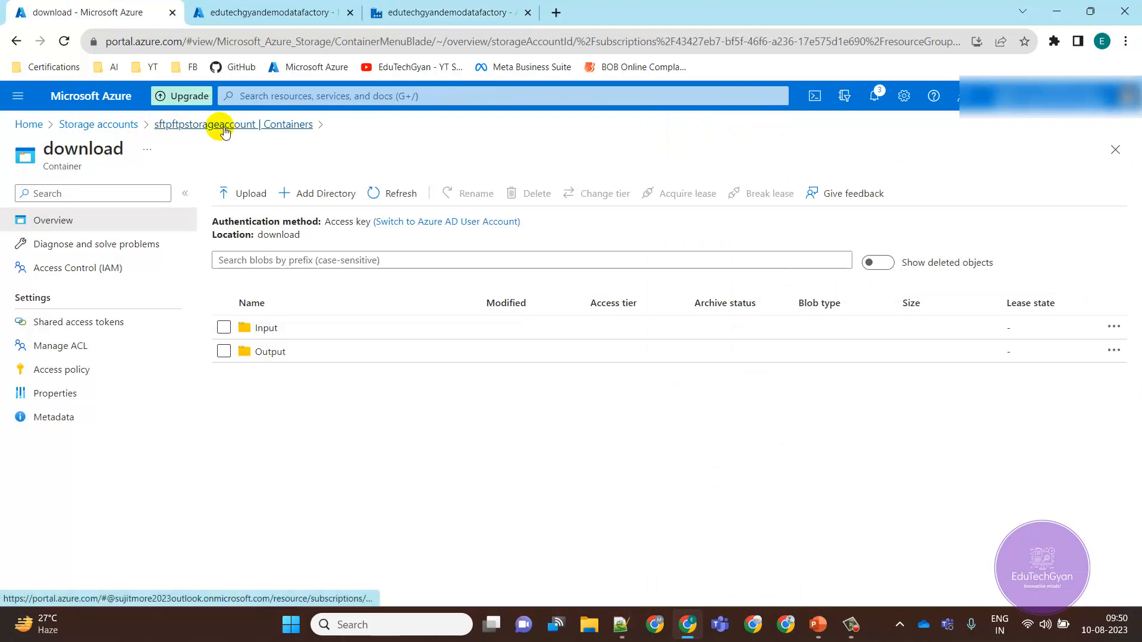
left_click(458, 10)
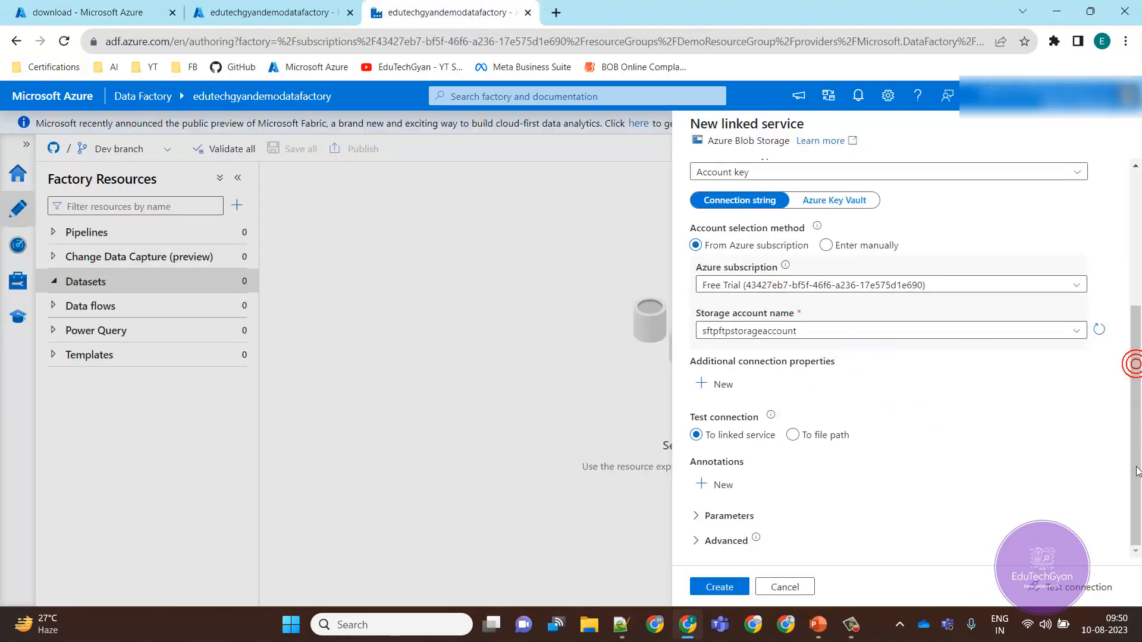
Step: Test the linked service's connection and create it, accepting that it is published immediately
left_click(1072, 587)
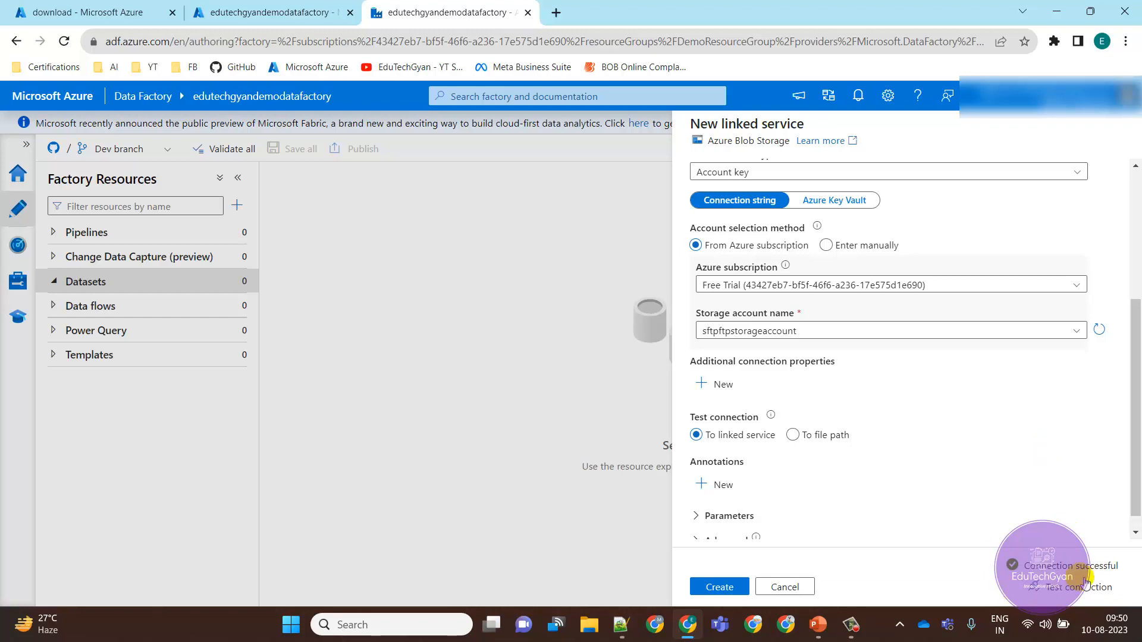
left_click(727, 589)
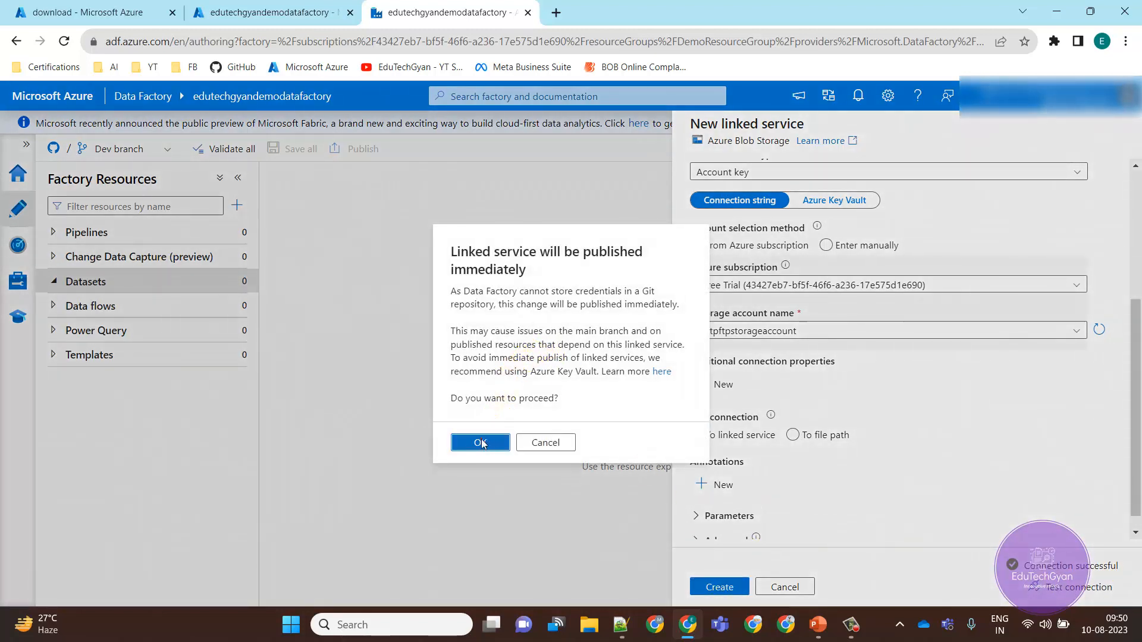
left_click(482, 442)
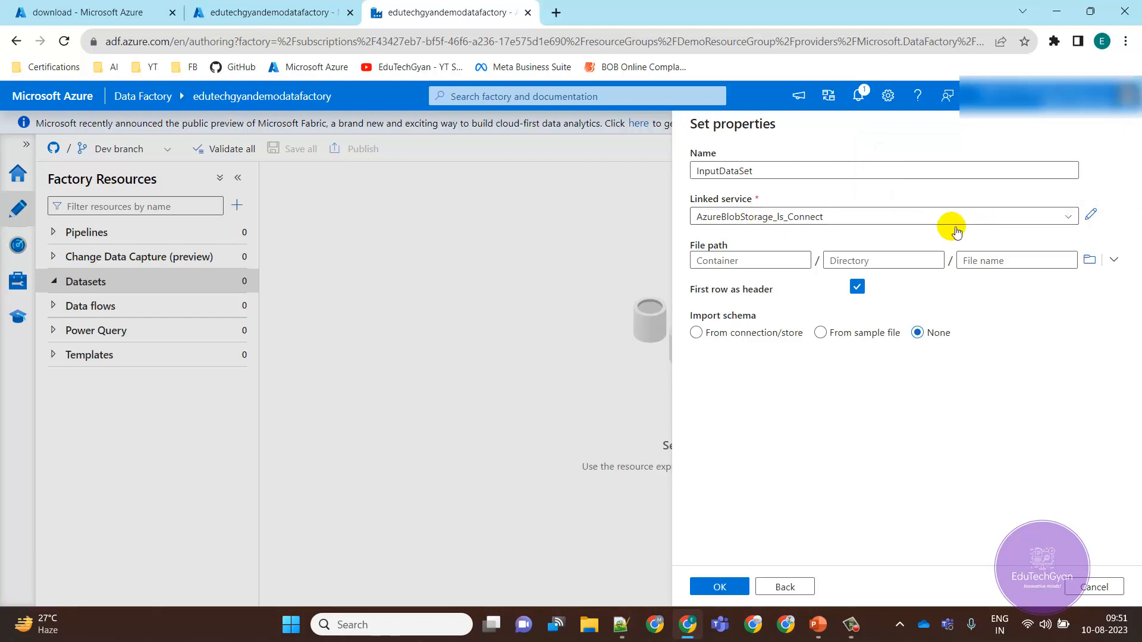
Step: Set InputDataSet's file path to download/Input/Employee-01.txt and create the dataset, hiding its properties pane
left_click(1090, 260)
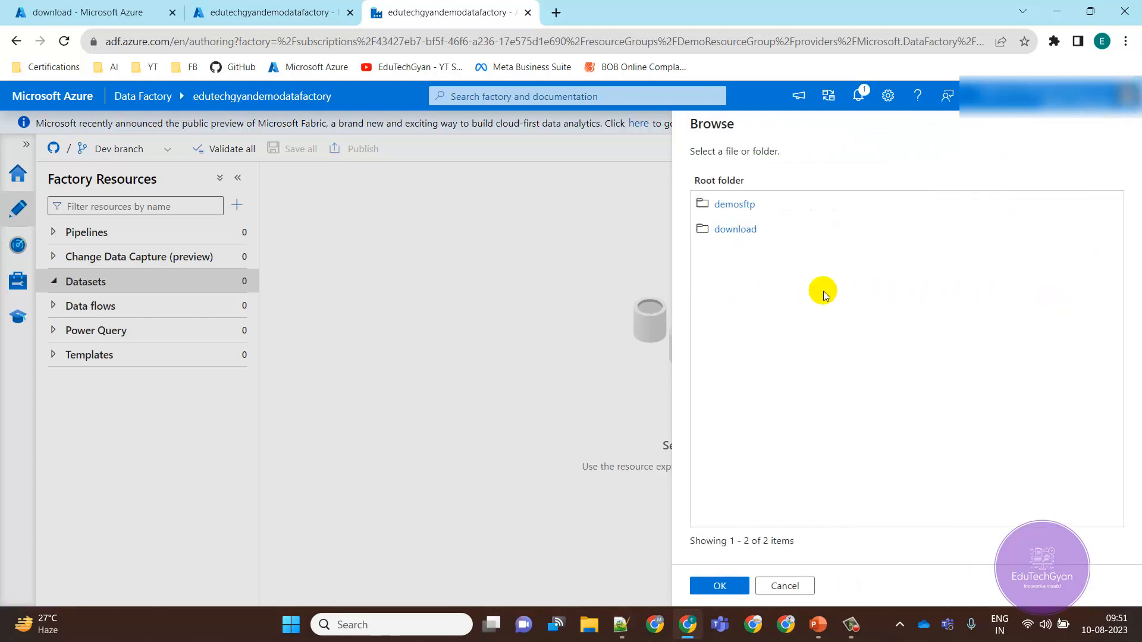
left_click(734, 230)
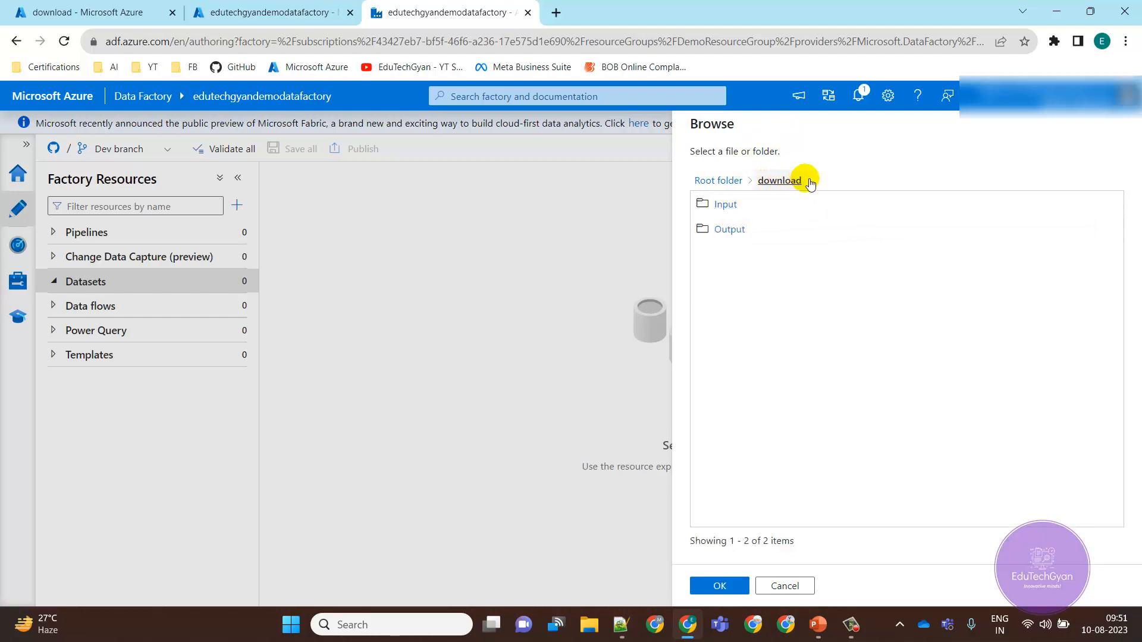
left_click(725, 206)
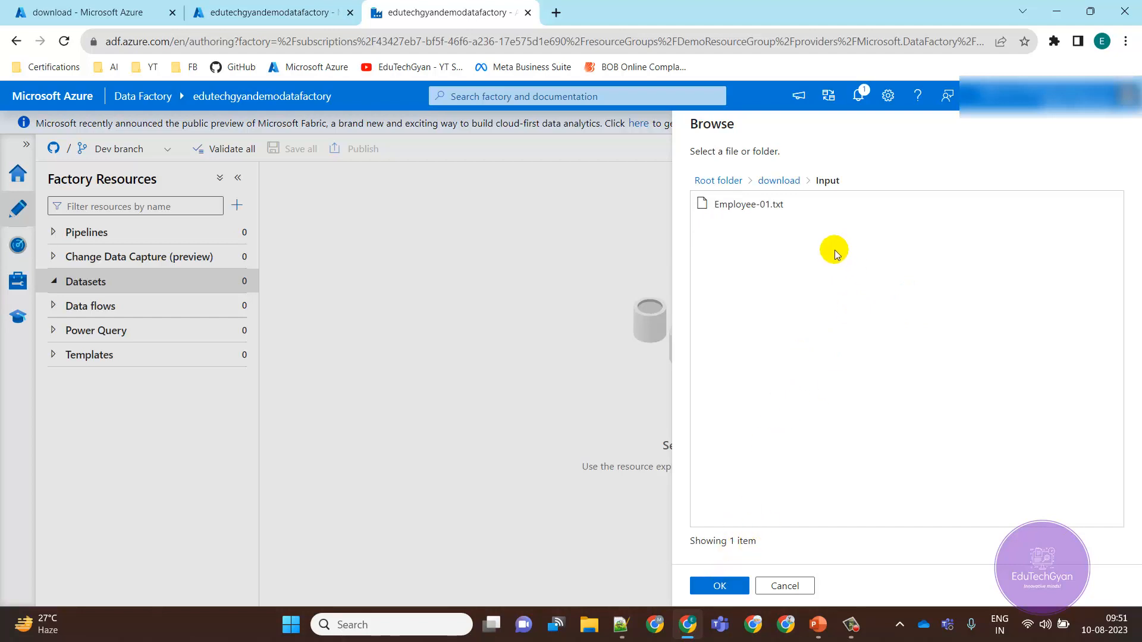
left_click(754, 208)
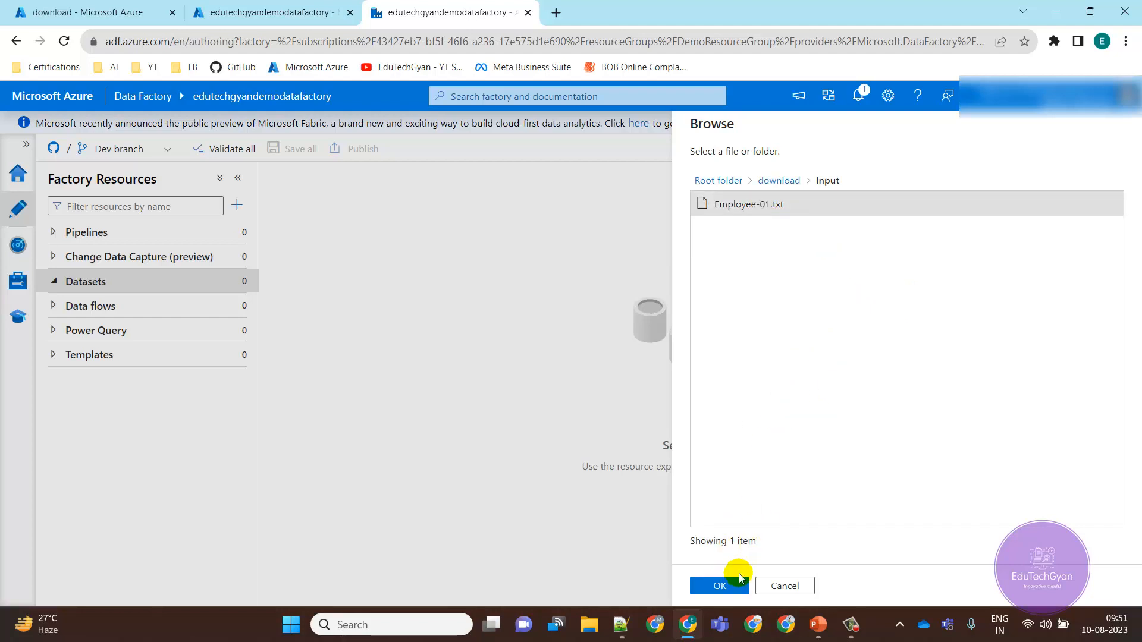
left_click(721, 585)
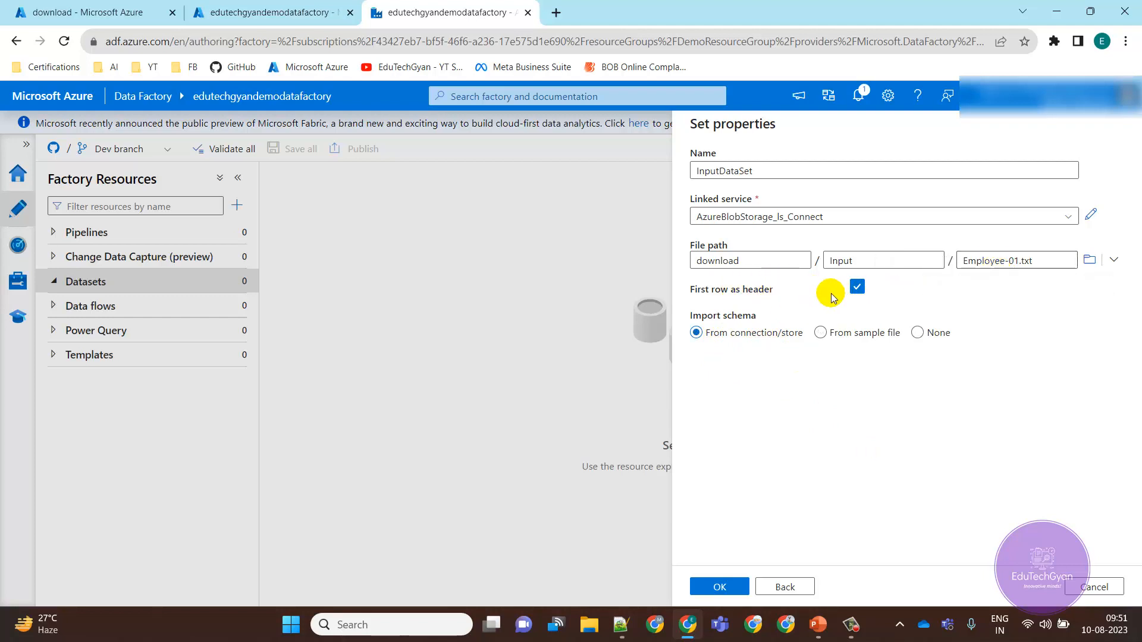
left_click(724, 587)
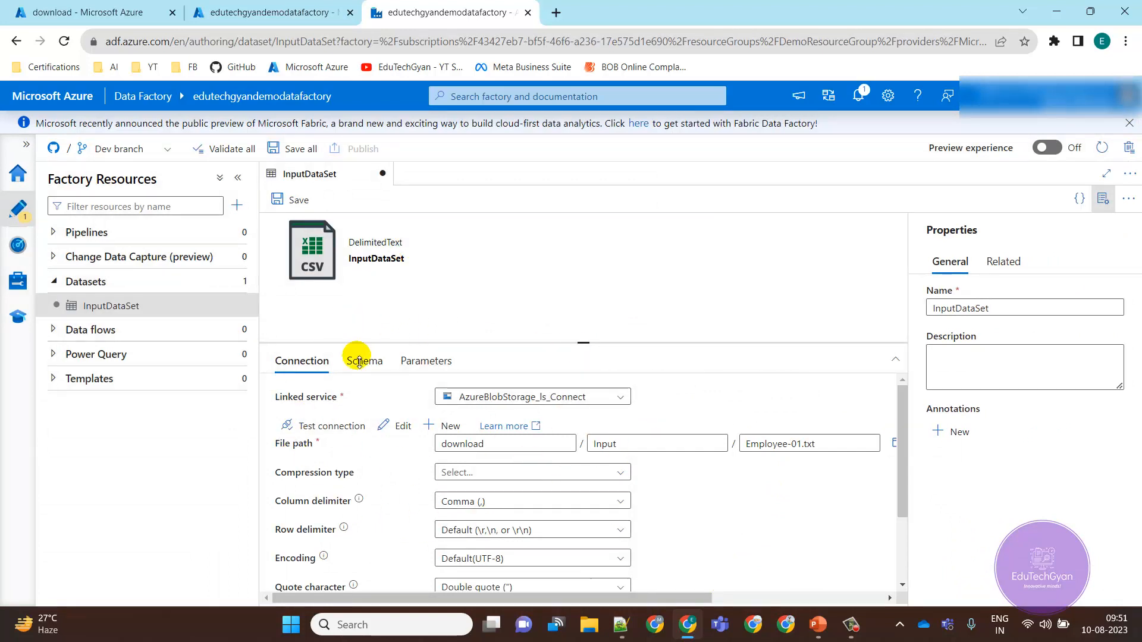
left_click(1103, 198)
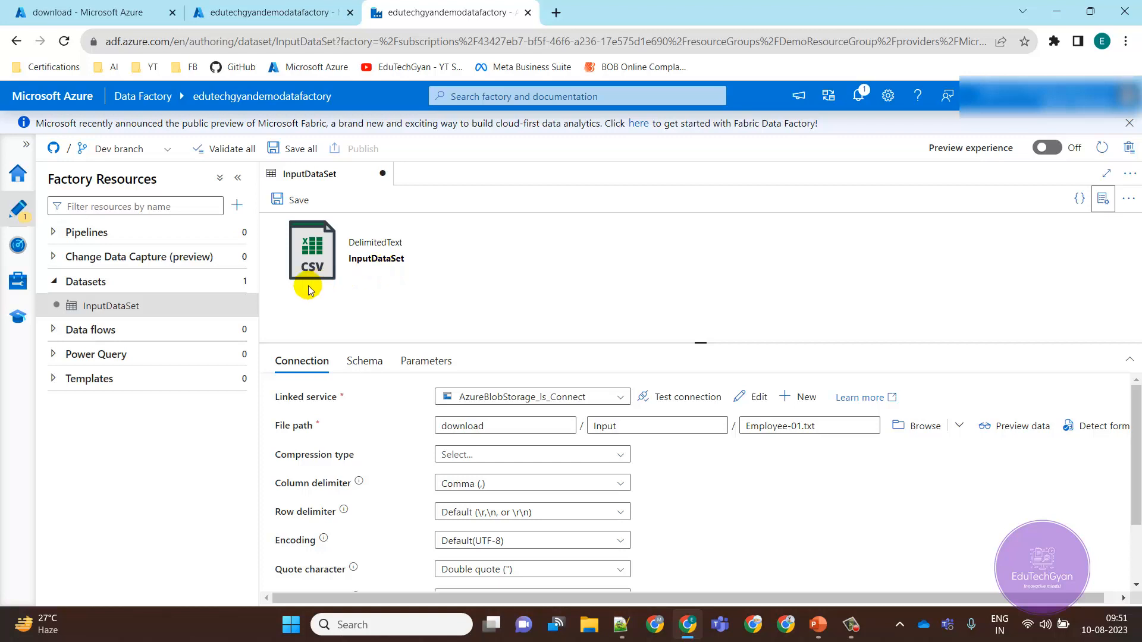
Step: Start a second dataset with Azure Blob Storage as the data store and DelimitedText as the format
left_click(241, 282)
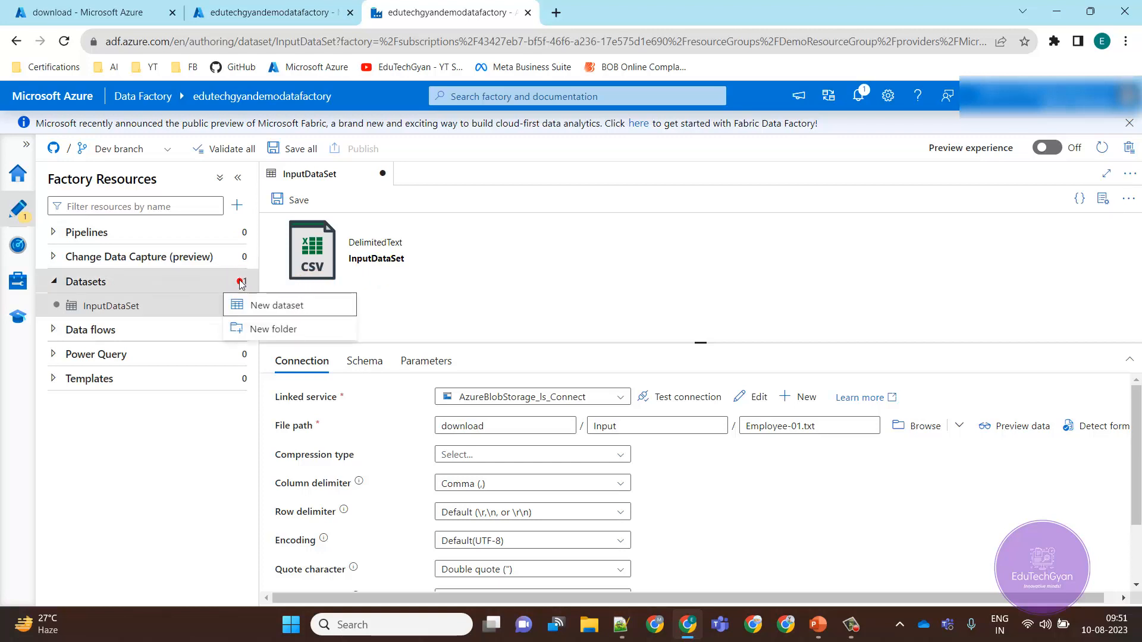
left_click(271, 306)
type("bolo")
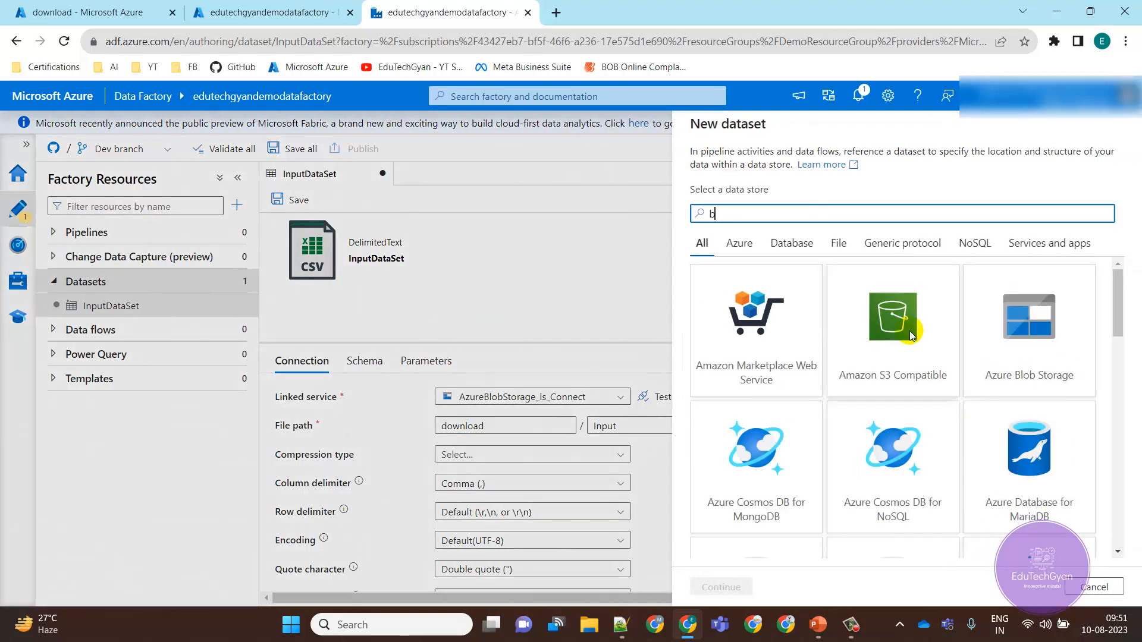
key("BackSpace")
key("BackSpace")
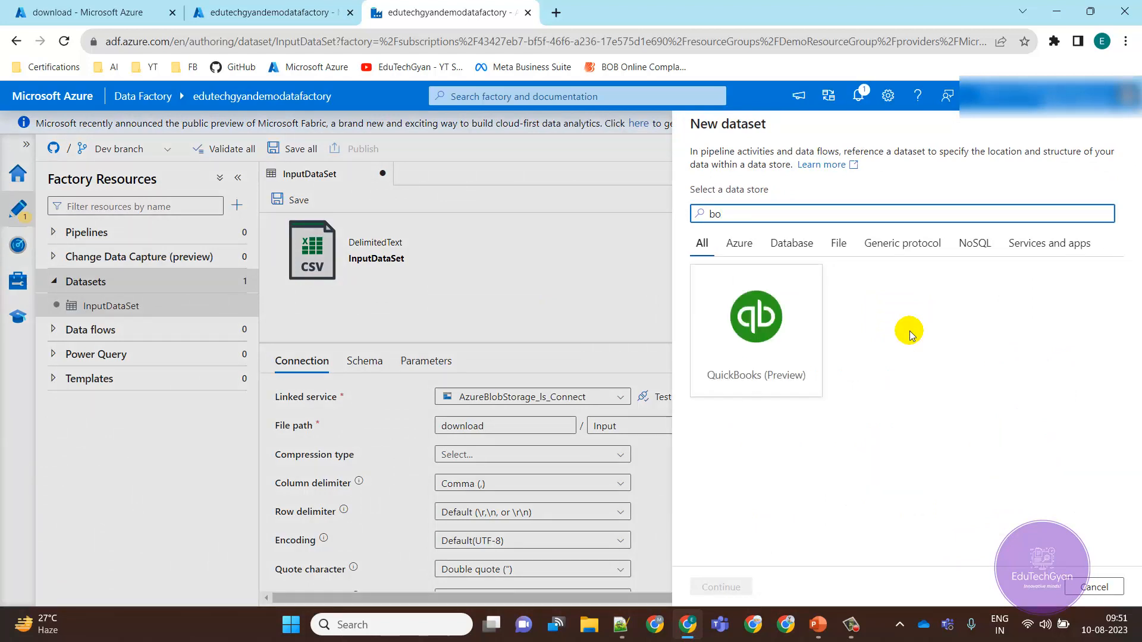
type("l")
key("BackSpace")
key("BackSpace")
type("lo")
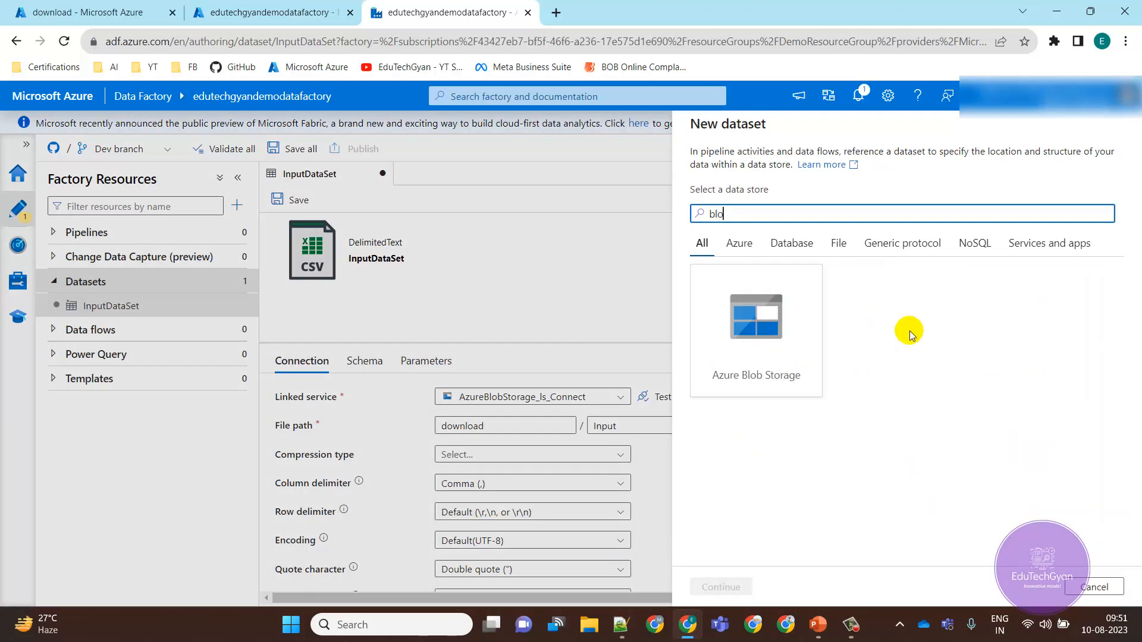
left_click(802, 324)
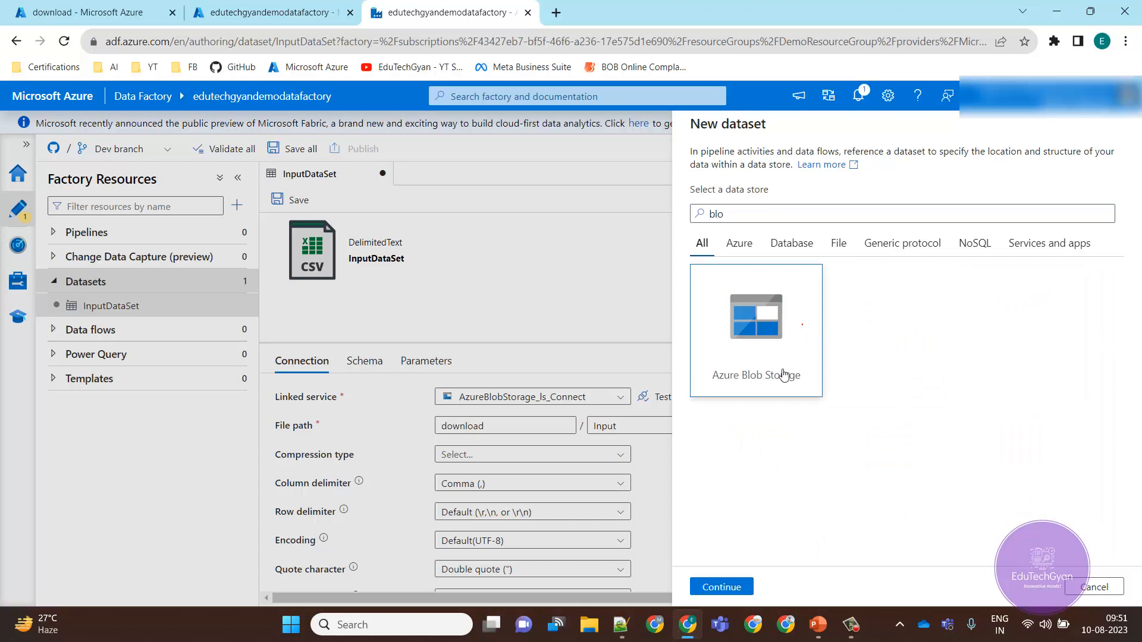
left_click(722, 589)
left_click(1012, 285)
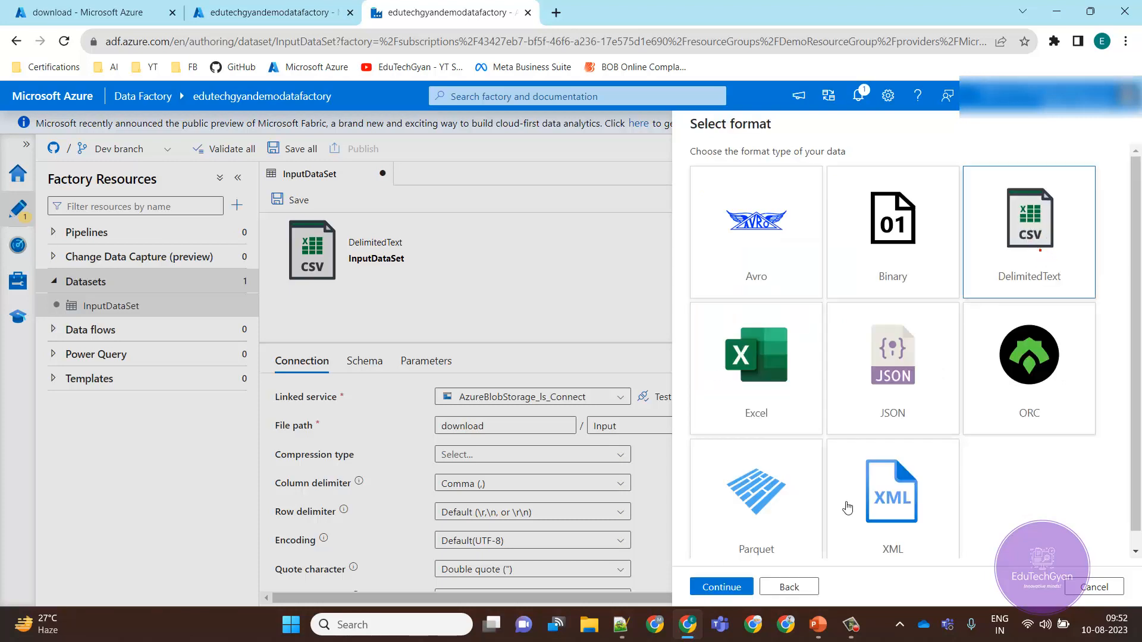
left_click(738, 587)
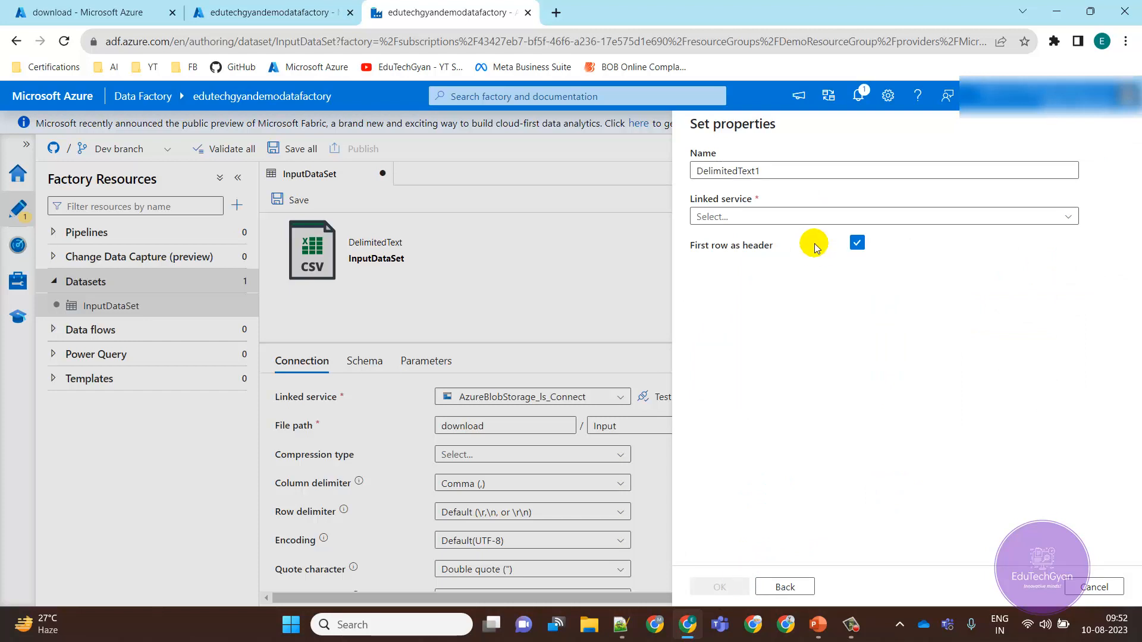
Step: Name the new dataset OutputDataSet and assign it the AzureBlobStorage_ls_Connect linked service
left_click(780, 173)
left_click_drag(773, 174, 648, 173)
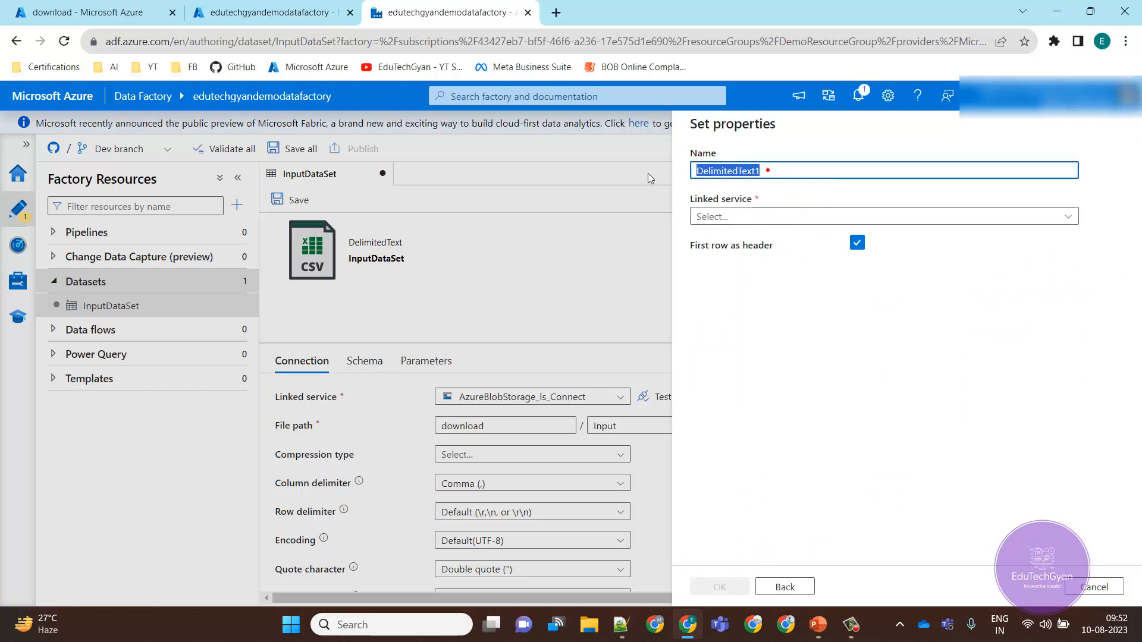
type("OutputDataSet")
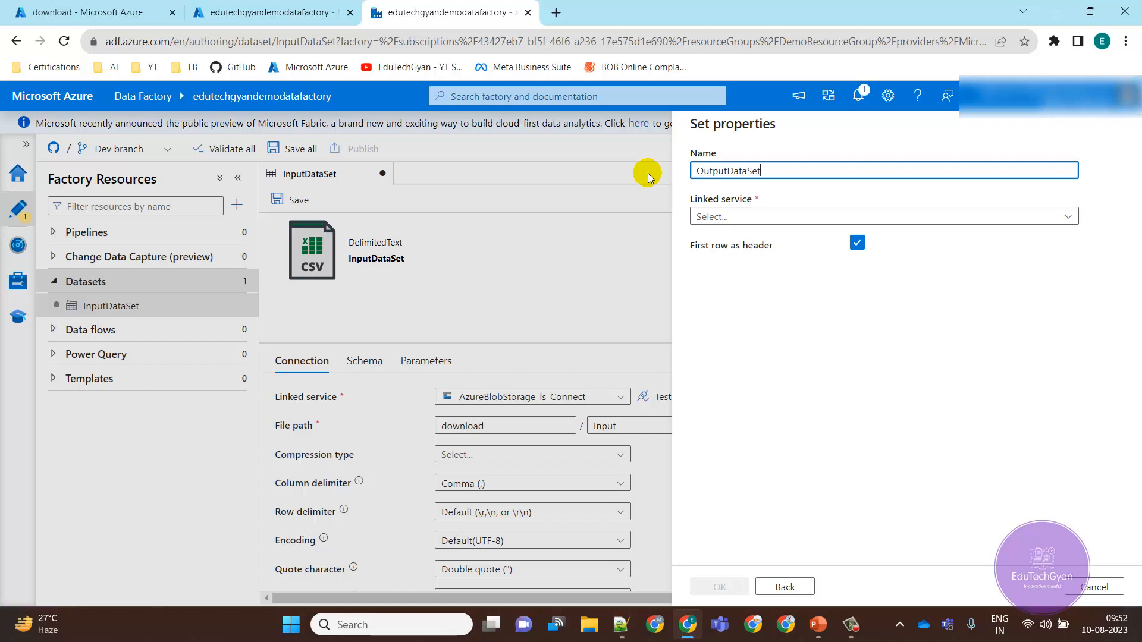
left_click(761, 216)
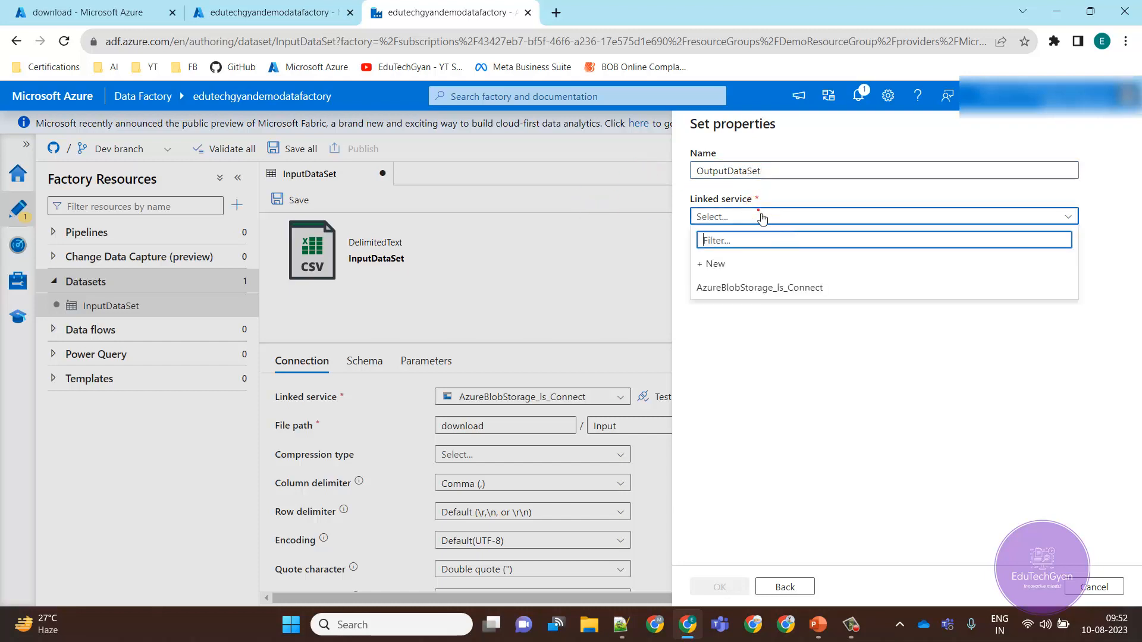
left_click(744, 289)
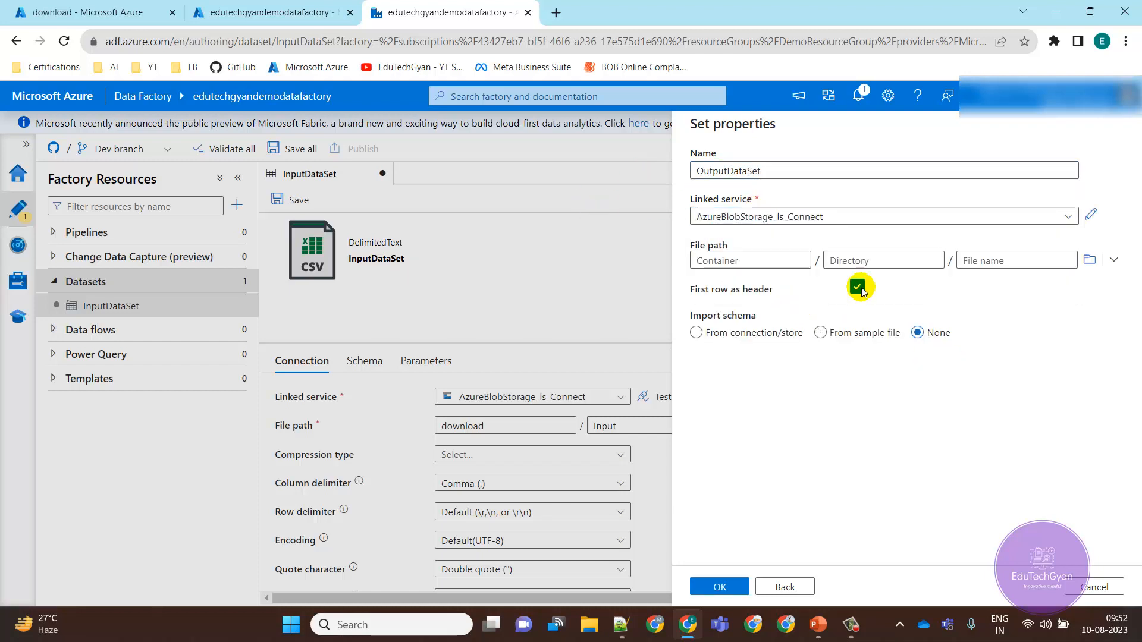
Step: Set OutputDataSet's file path to the download/Output folder and create the dataset with schema import set to None
left_click(1090, 260)
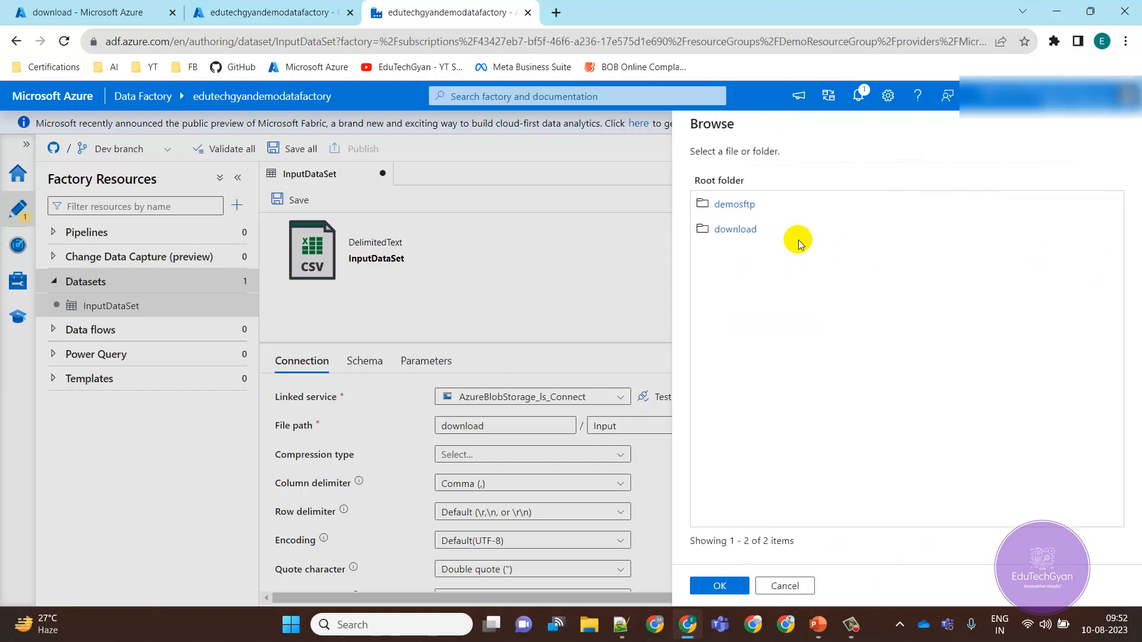
double_click(736, 229)
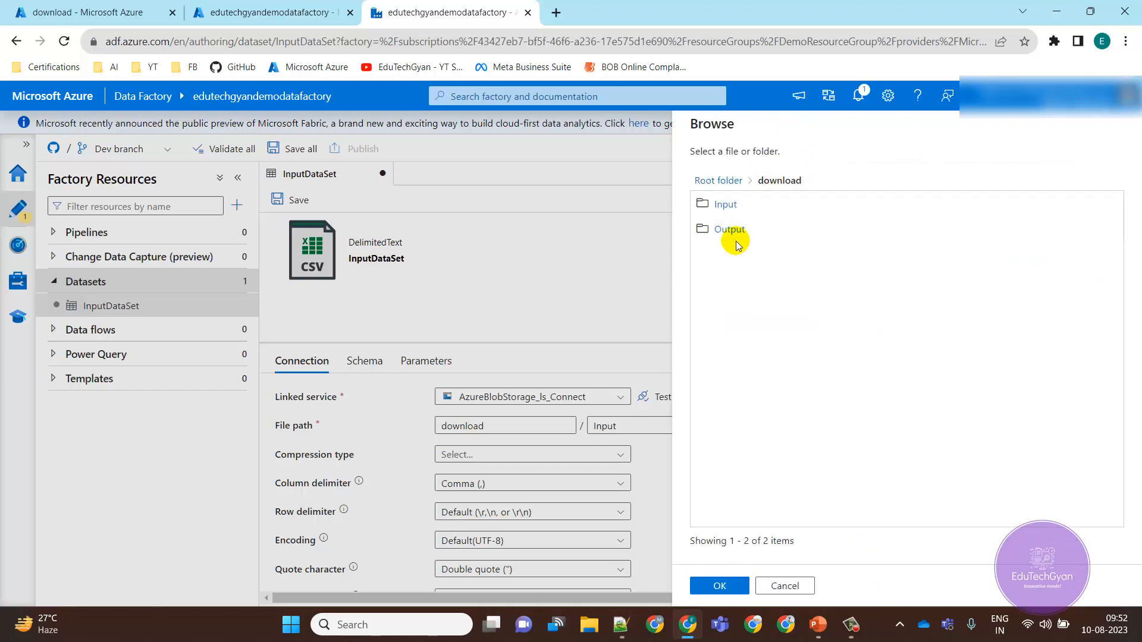
double_click(737, 243)
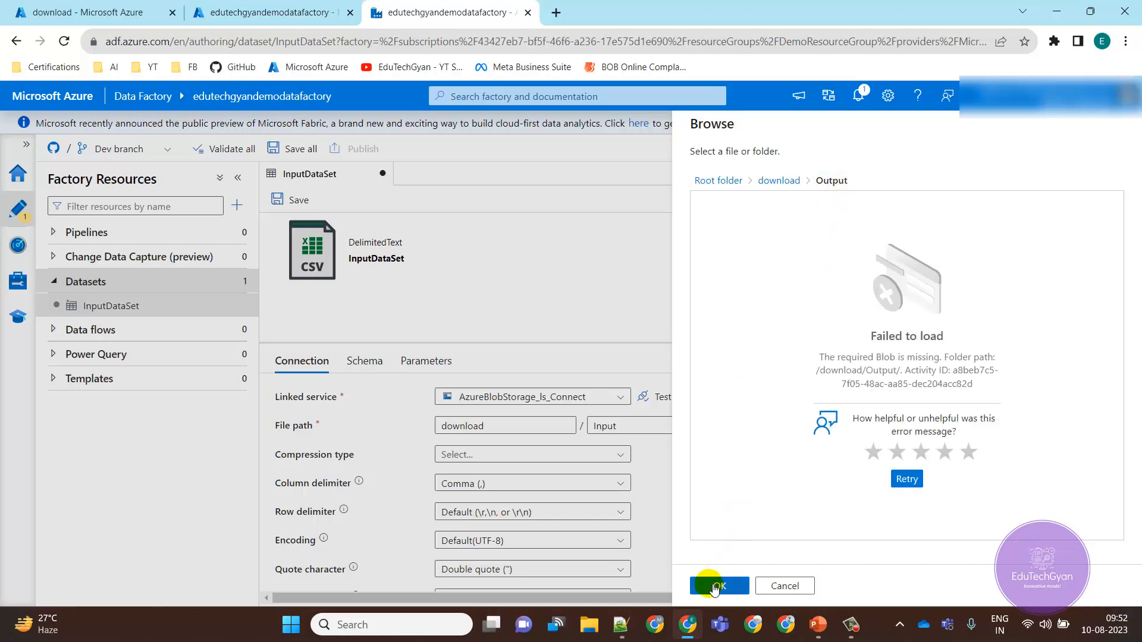
left_click(714, 587)
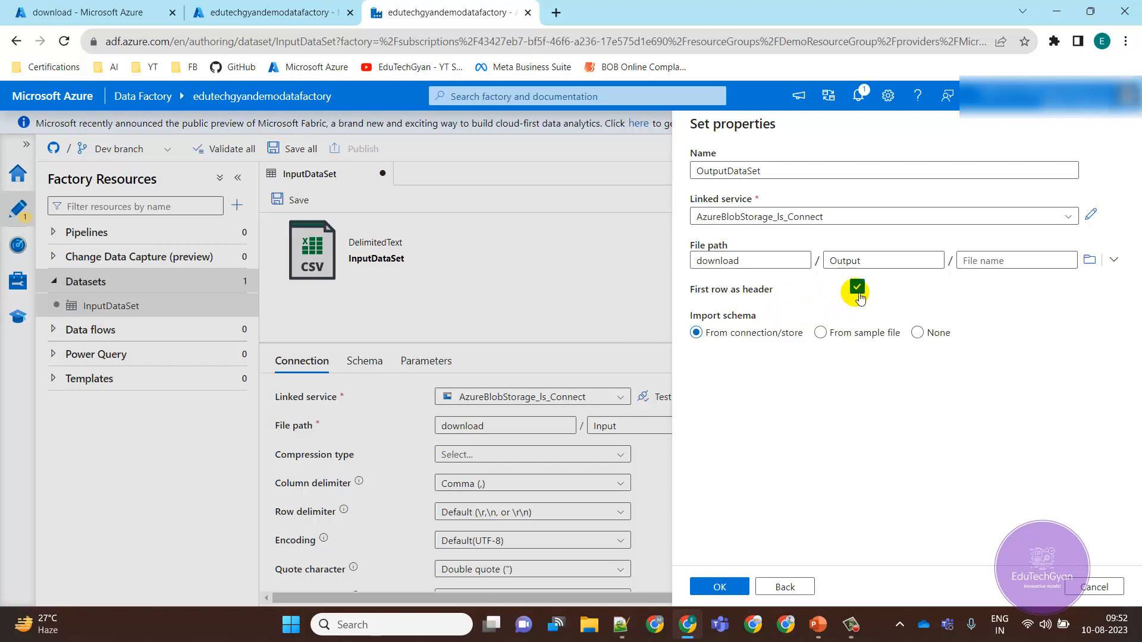
left_click(919, 334)
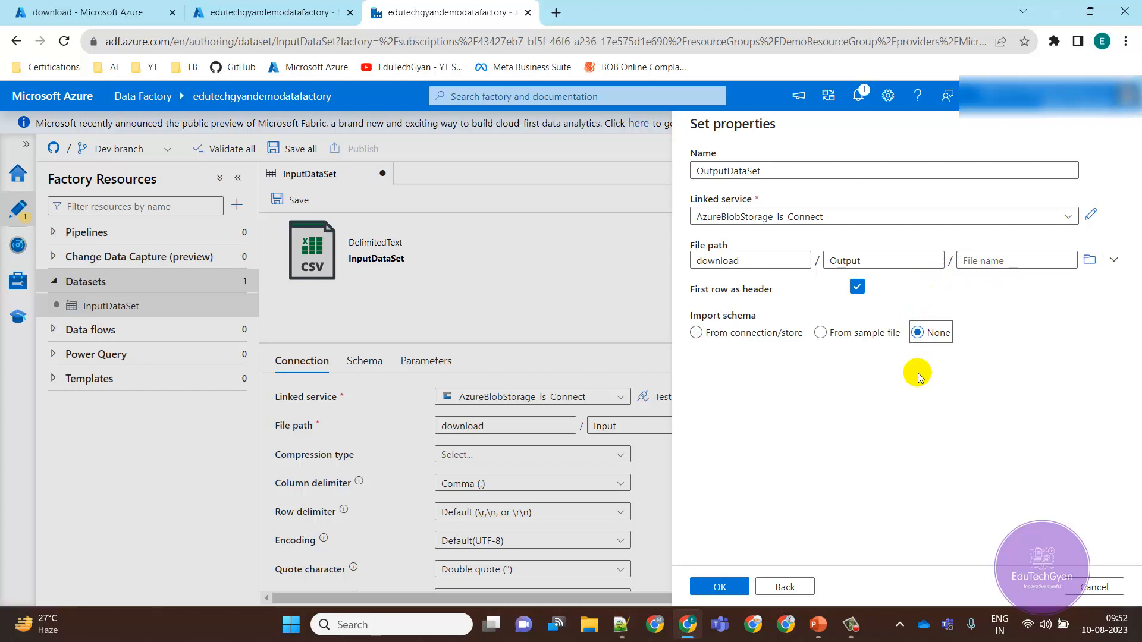
left_click(742, 587)
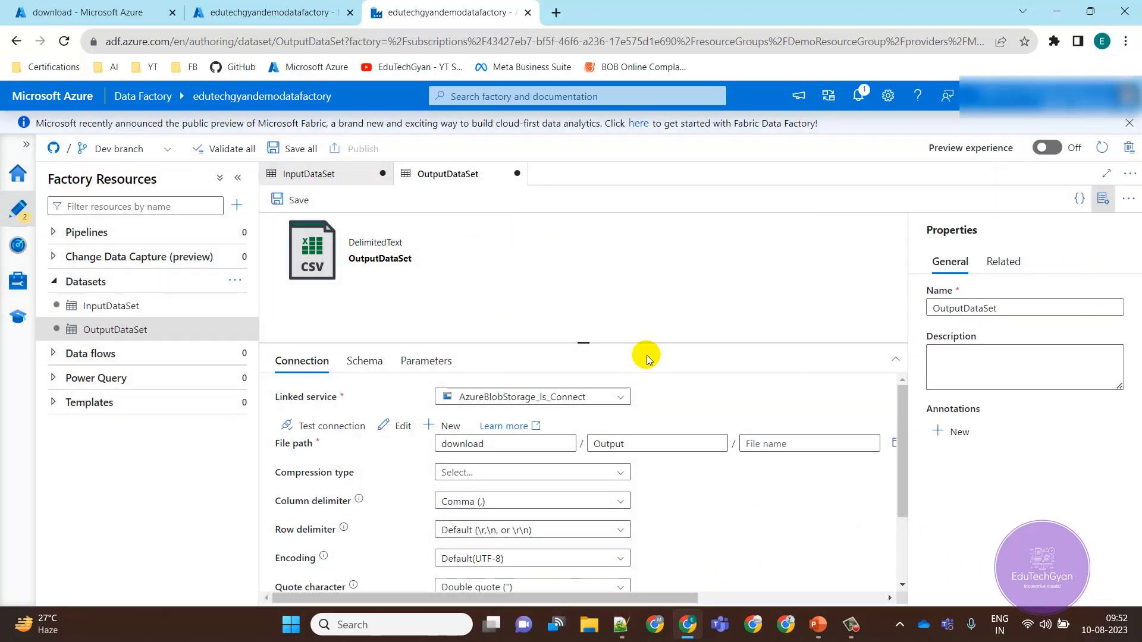
left_click(1103, 198)
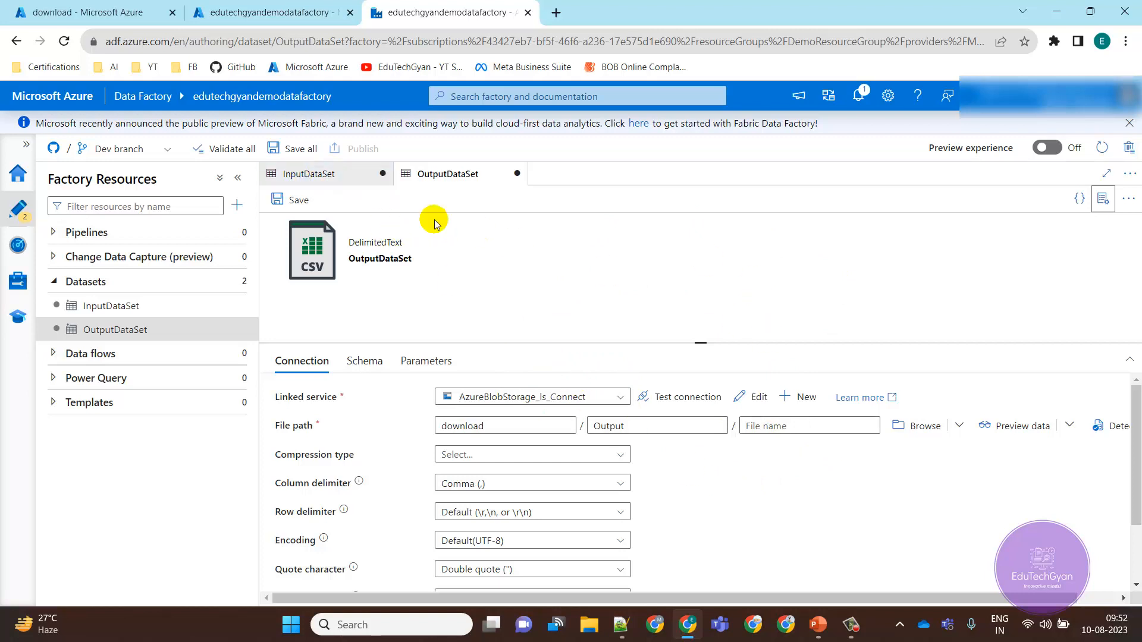
Step: Add a String parameter named output_FileName to OutputDataSet
left_click(779, 428)
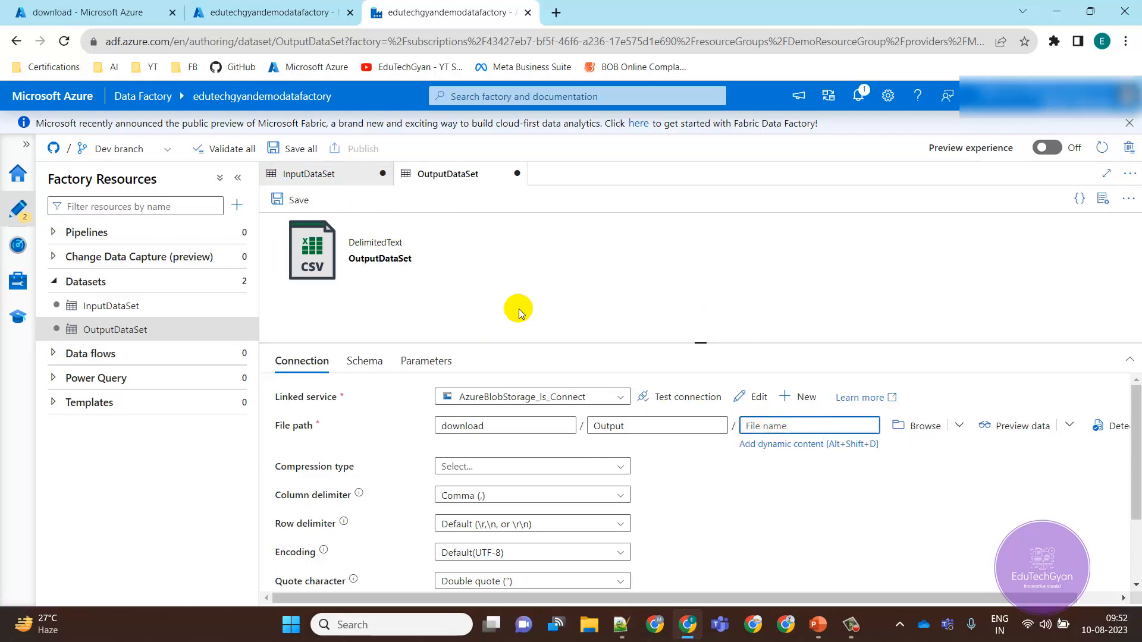
left_click(441, 365)
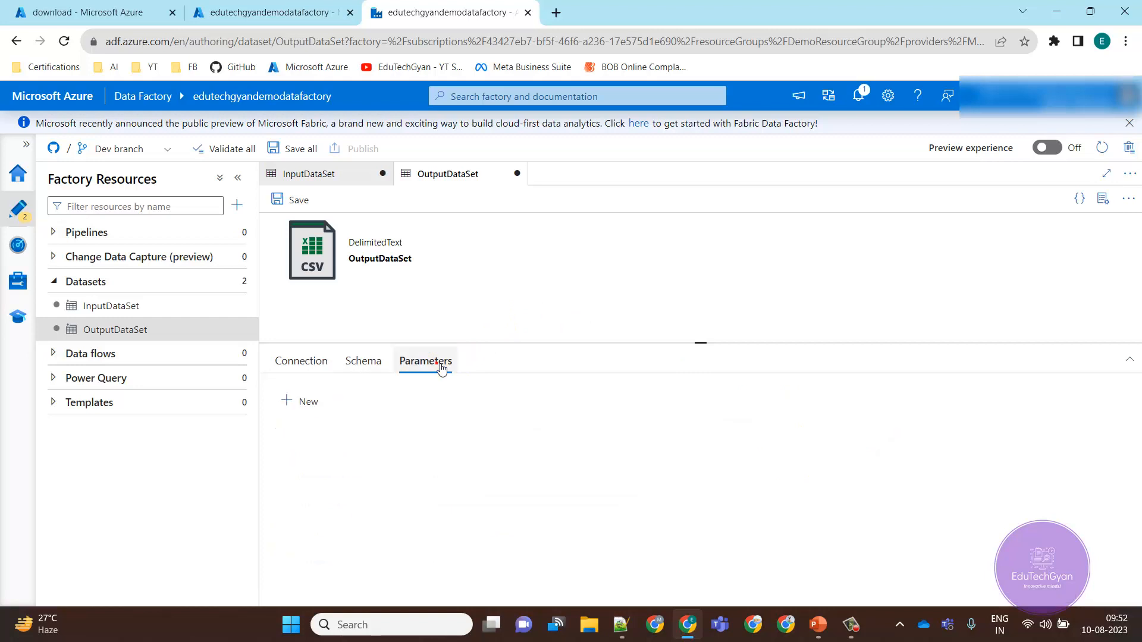
left_click(304, 402)
left_click(359, 454)
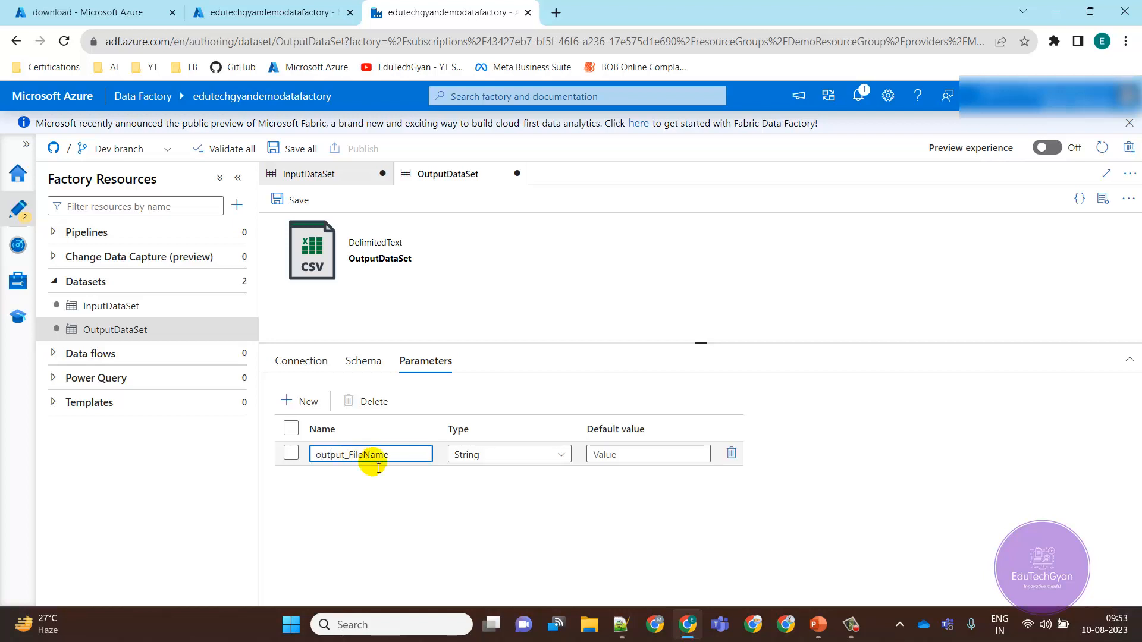
left_click(482, 498)
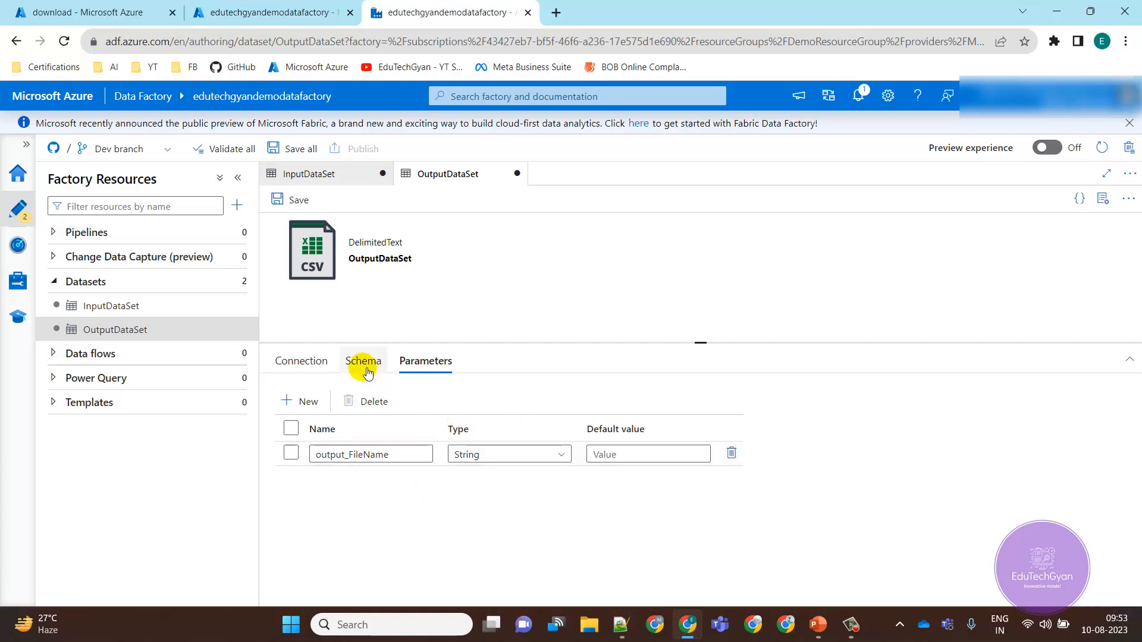
left_click(297, 361)
left_click(815, 427)
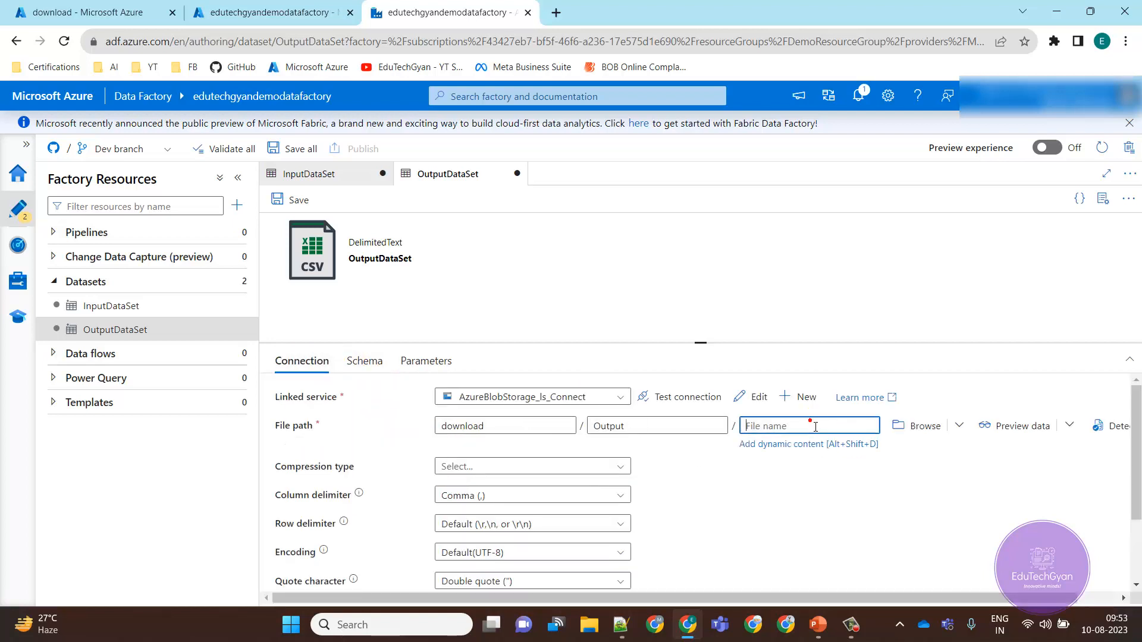
left_click(791, 447)
left_click(753, 417)
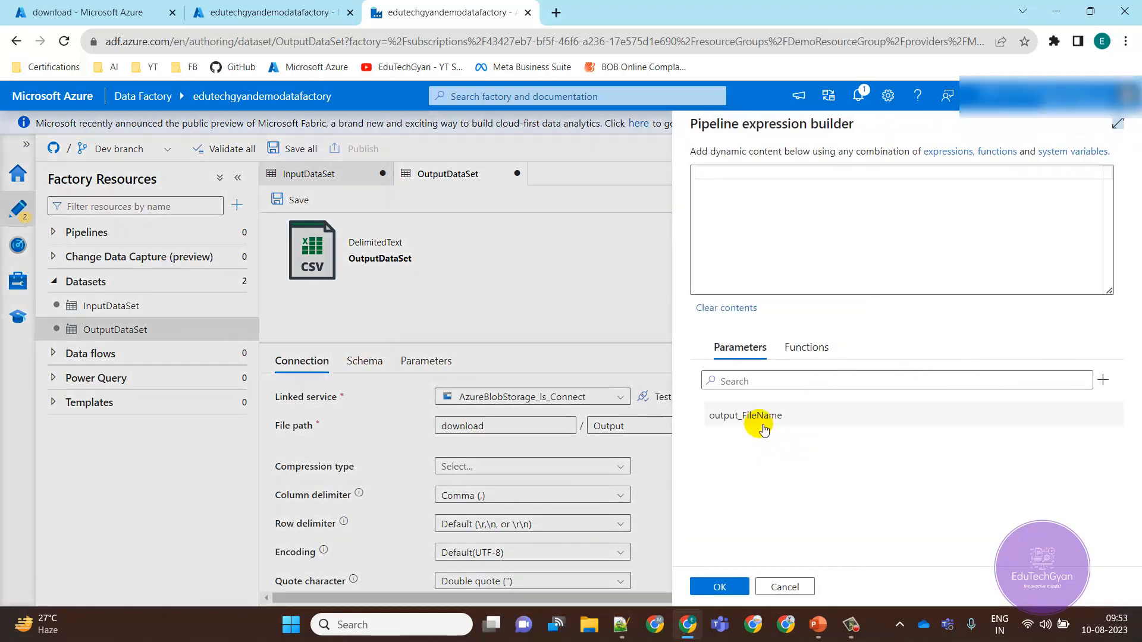
left_click(718, 587)
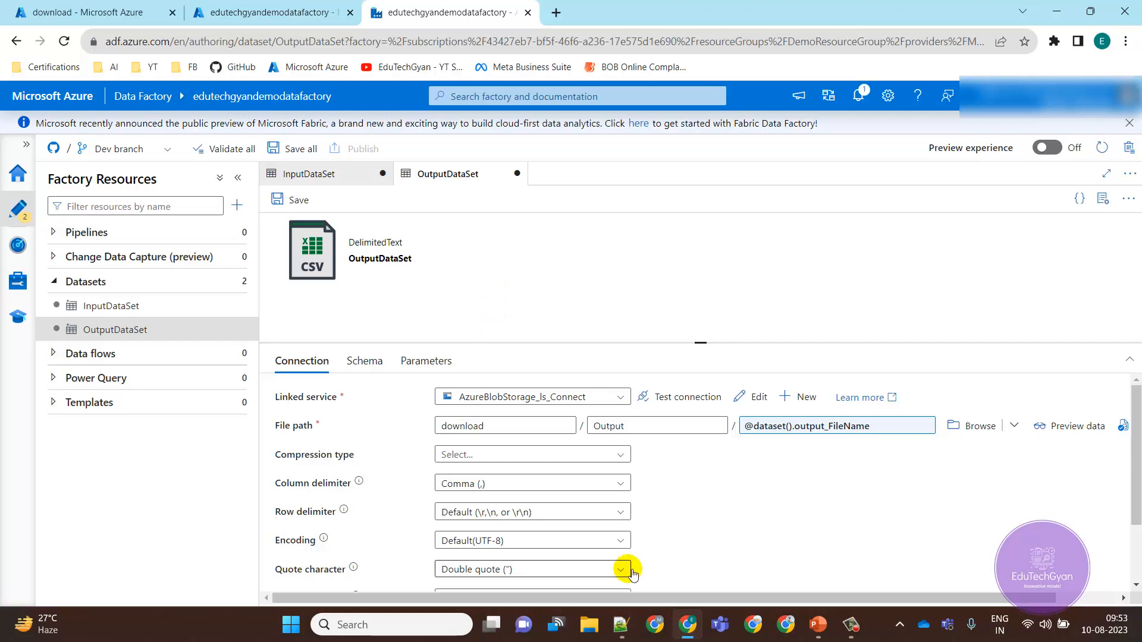
Step: Review the target folder path noted in Notepad++, then return to the browser and check OutputDataSet's schema, parameters and connection settings
left_click(623, 625)
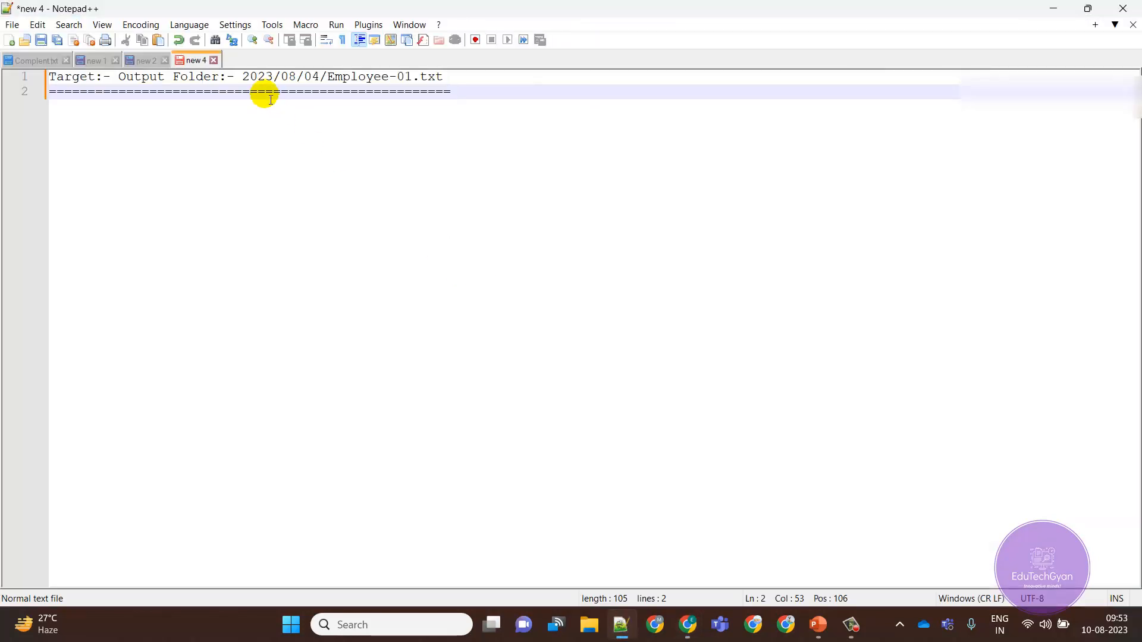
left_click_drag(242, 76, 445, 84)
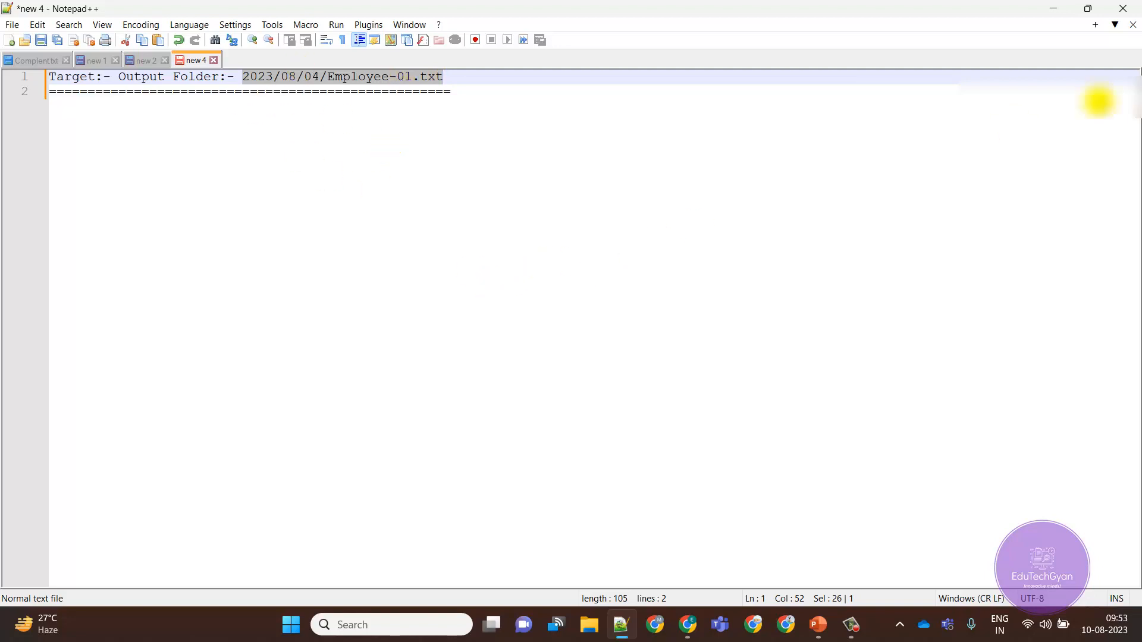
left_click(1053, 8)
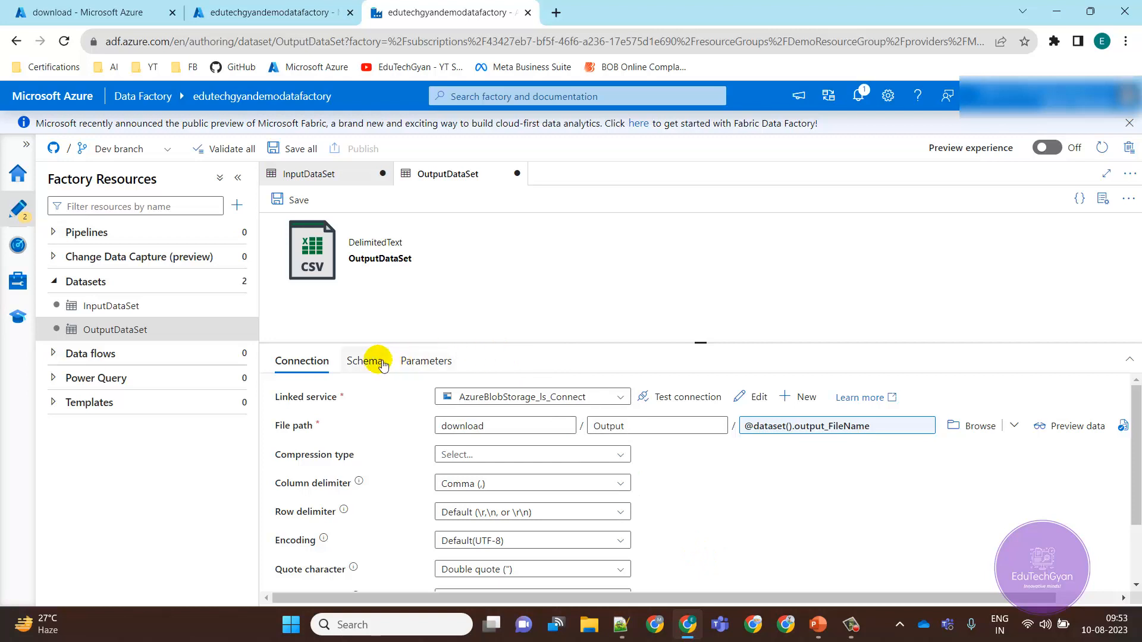
left_click(361, 360)
left_click(430, 362)
left_click(304, 362)
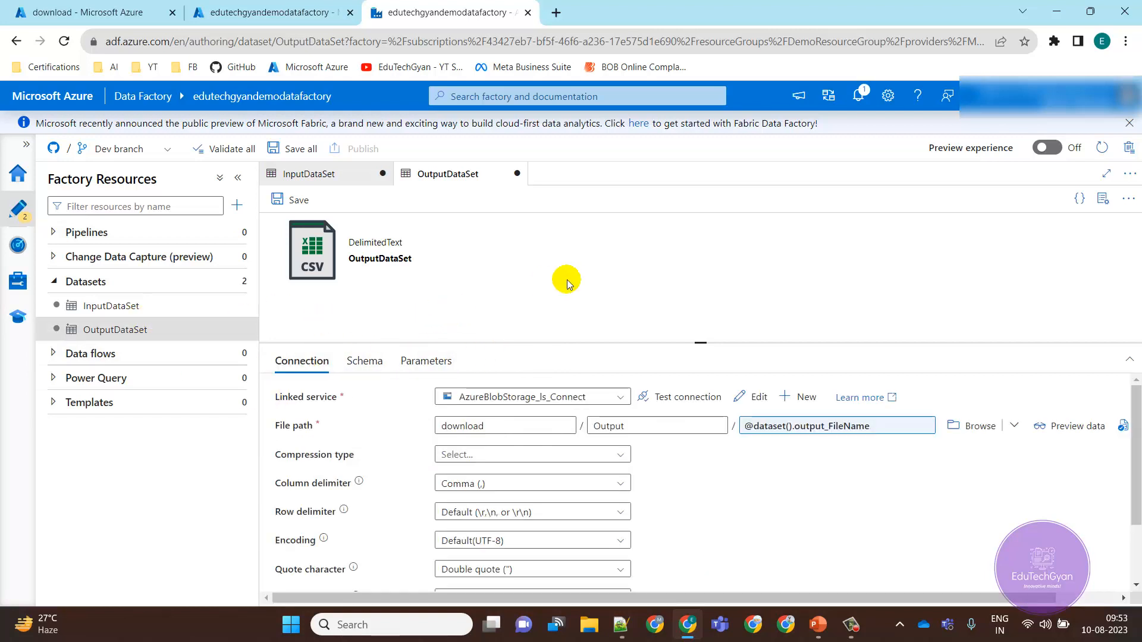
Step: Create a new pipeline and name it dynamic_folder_File_Names
left_click(159, 236)
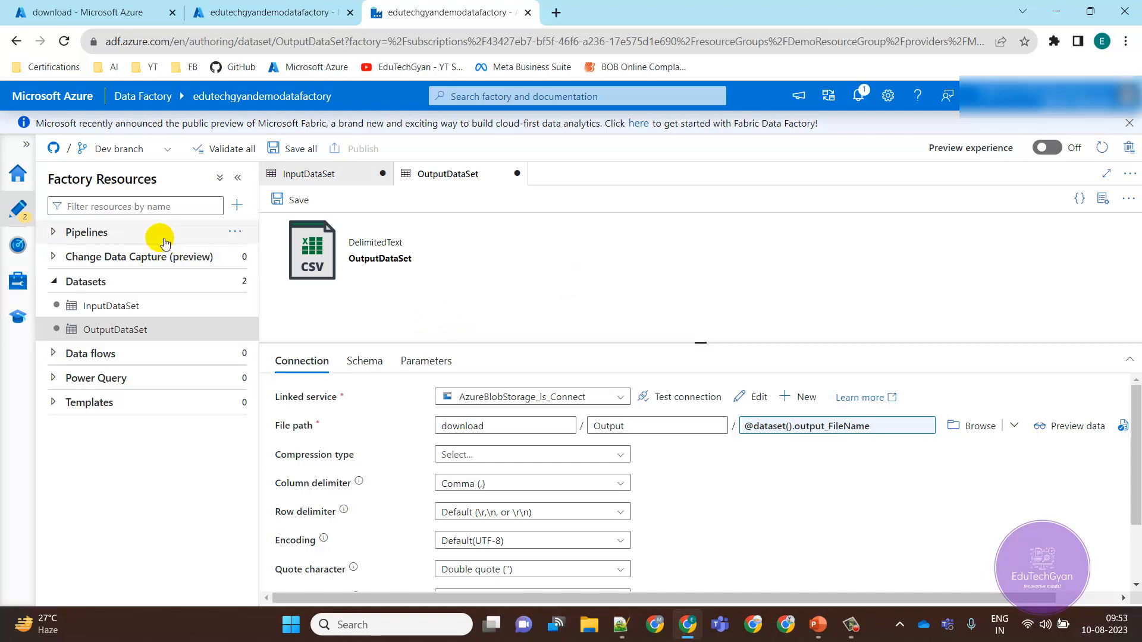
left_click(235, 233)
left_click(269, 259)
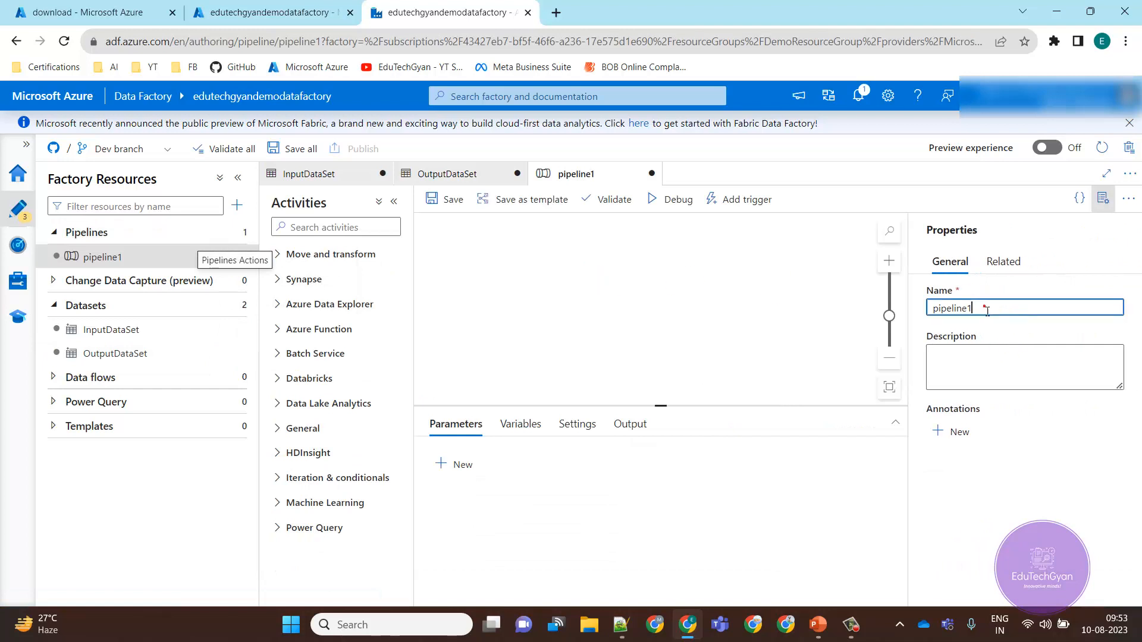
left_click_drag(1003, 307, 882, 315)
type("dynamic_folder_File_Names")
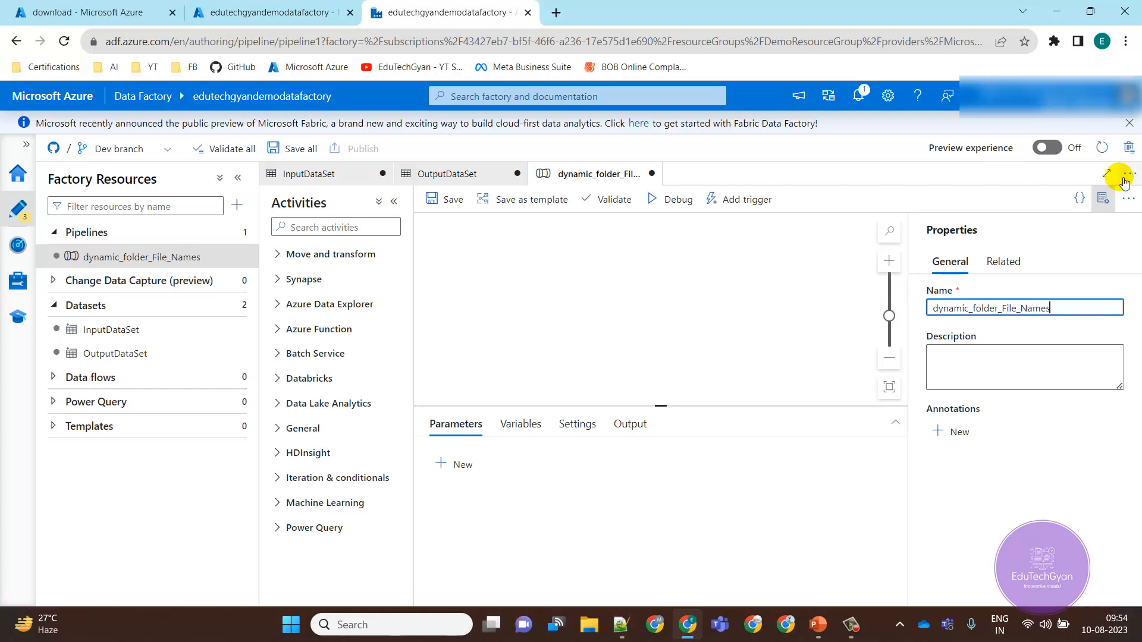
left_click(1103, 198)
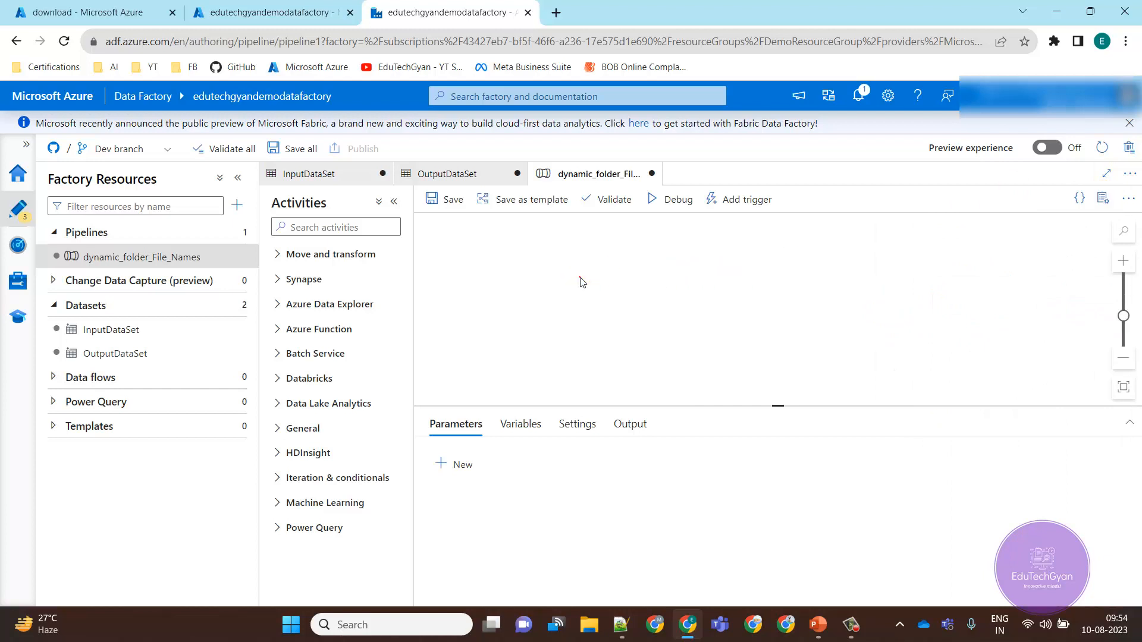
Step: Find the Get Metadata activity and add it to the dynamic_folder_File_Names pipeline canvas
mouse_move(683, 413)
left_mouse_down()
mouse_move(665, 497)
mouse_move(660, 377)
mouse_move(663, 410)
left_mouse_up()
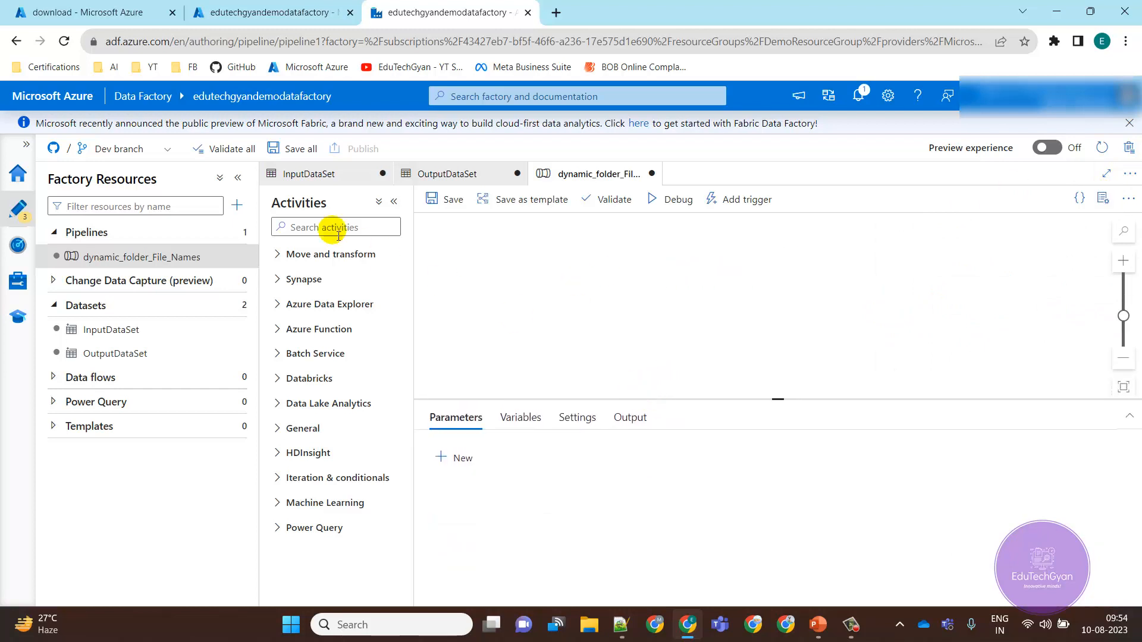
left_click(334, 228)
type("get")
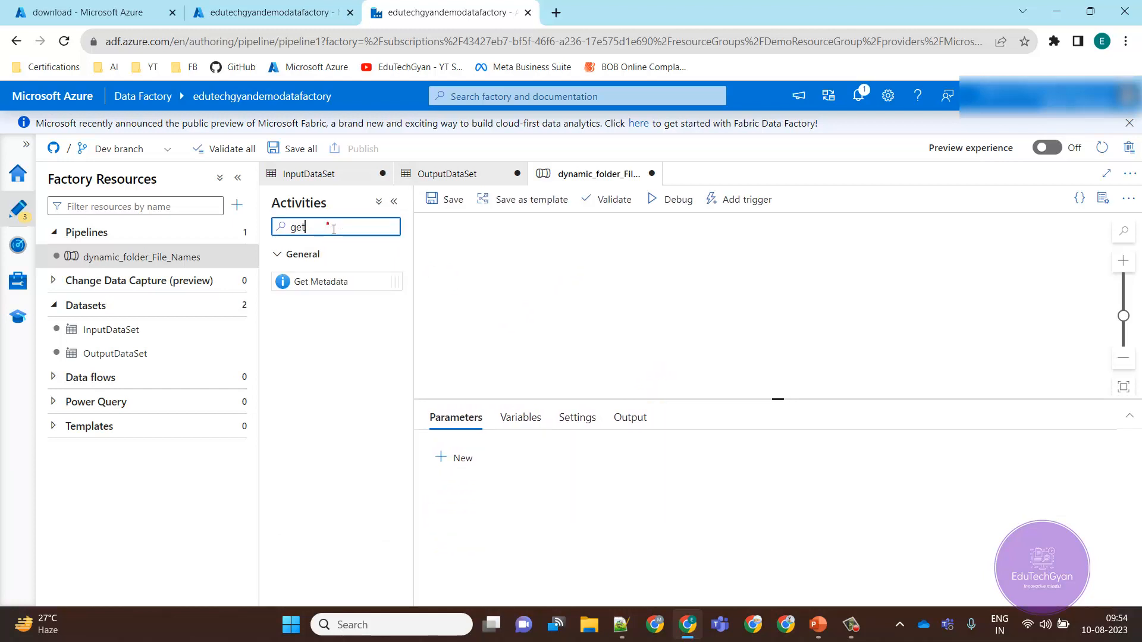
left_click_drag(339, 283, 605, 288)
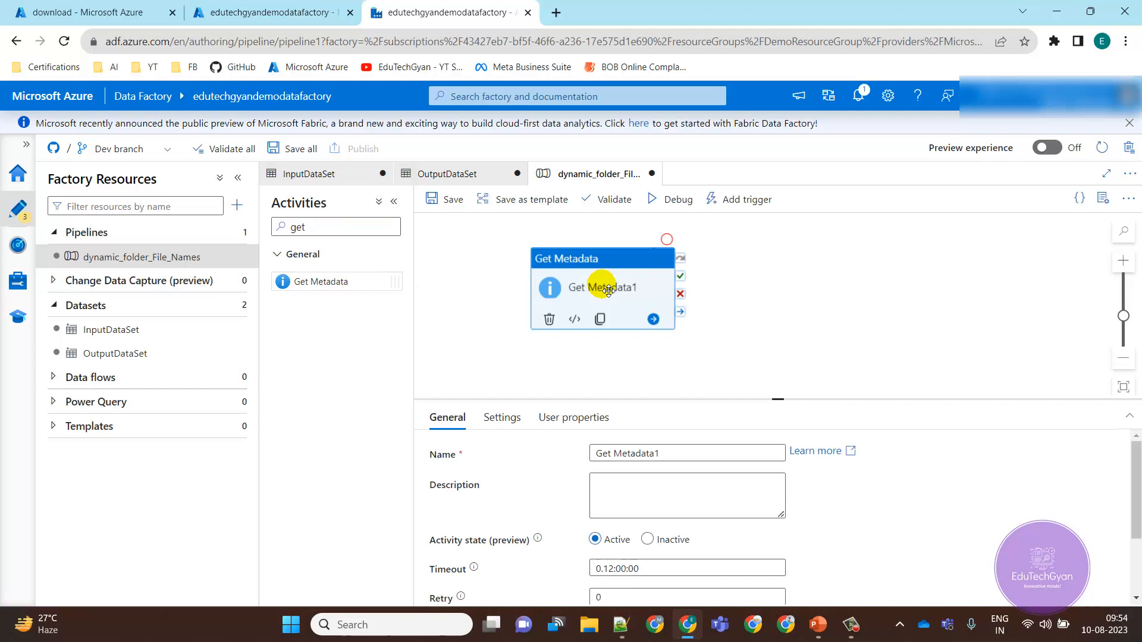
Step: Set InputDataSet as the dataset of the Get Metadata1 activity
left_click(500, 419)
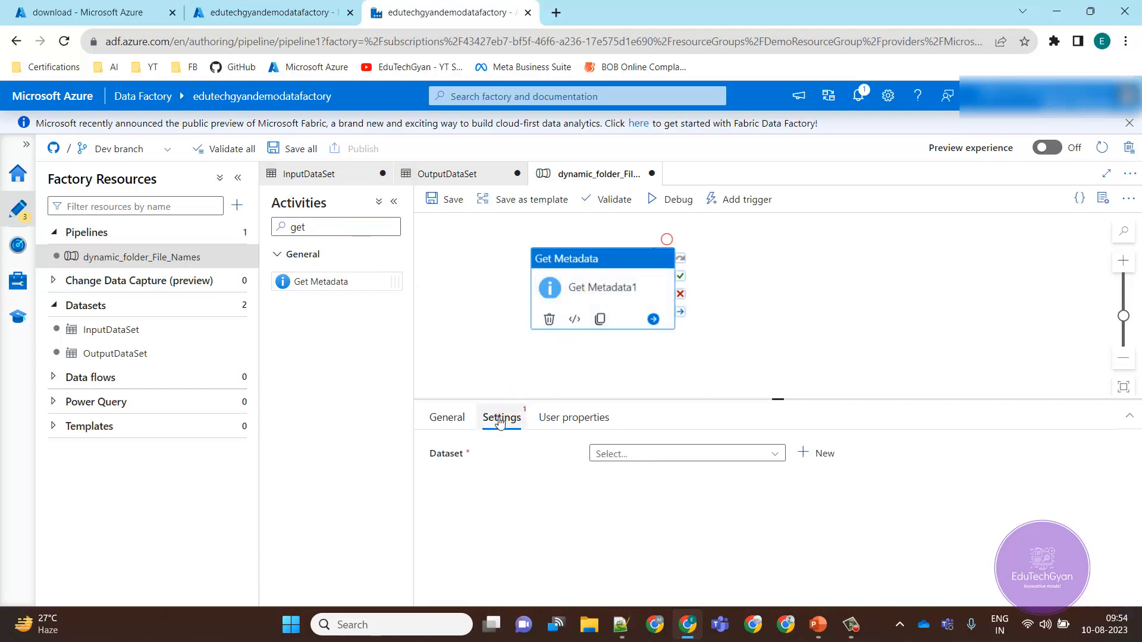
left_click(770, 454)
left_click(693, 473)
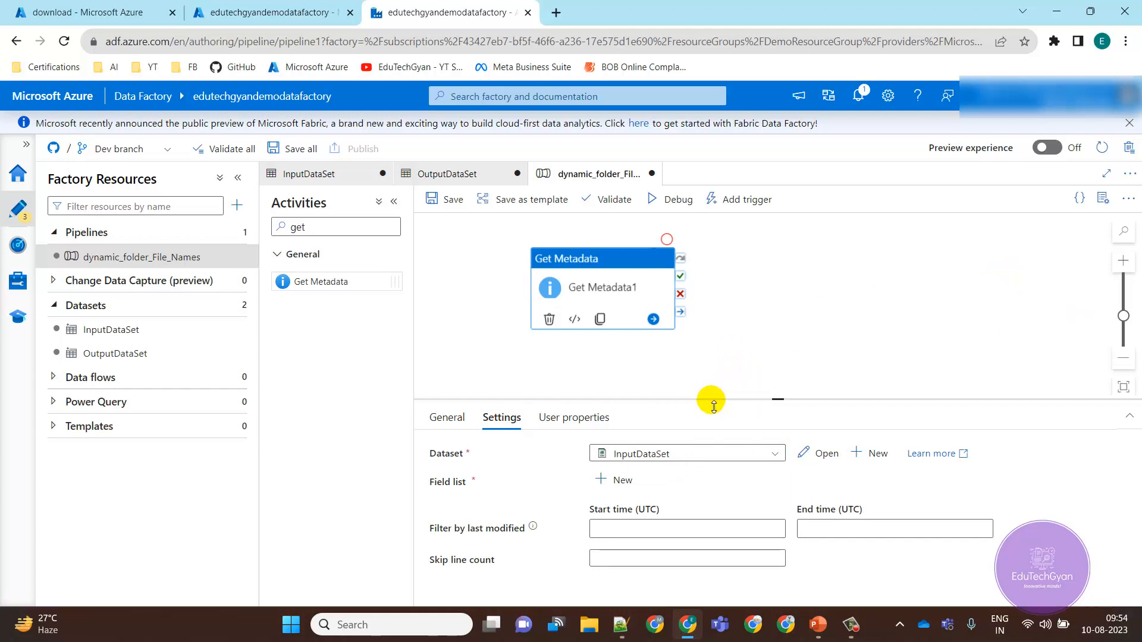
Step: Add a field list argument to Get Metadata1 and set it to Last modified
left_click_drag(709, 400, 706, 365)
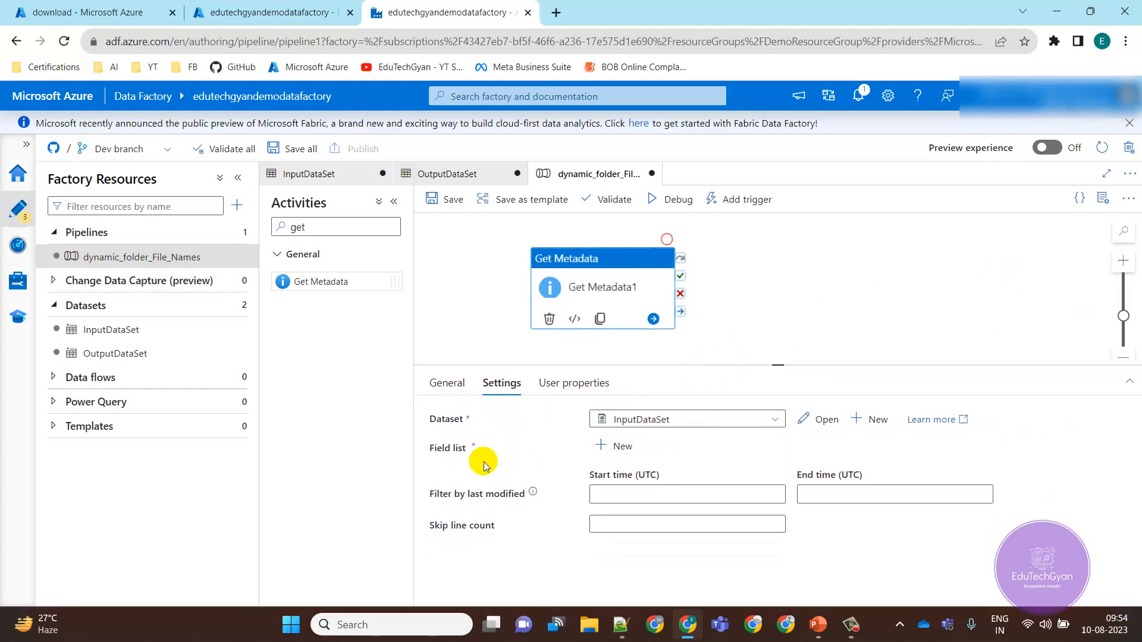
left_click(629, 453)
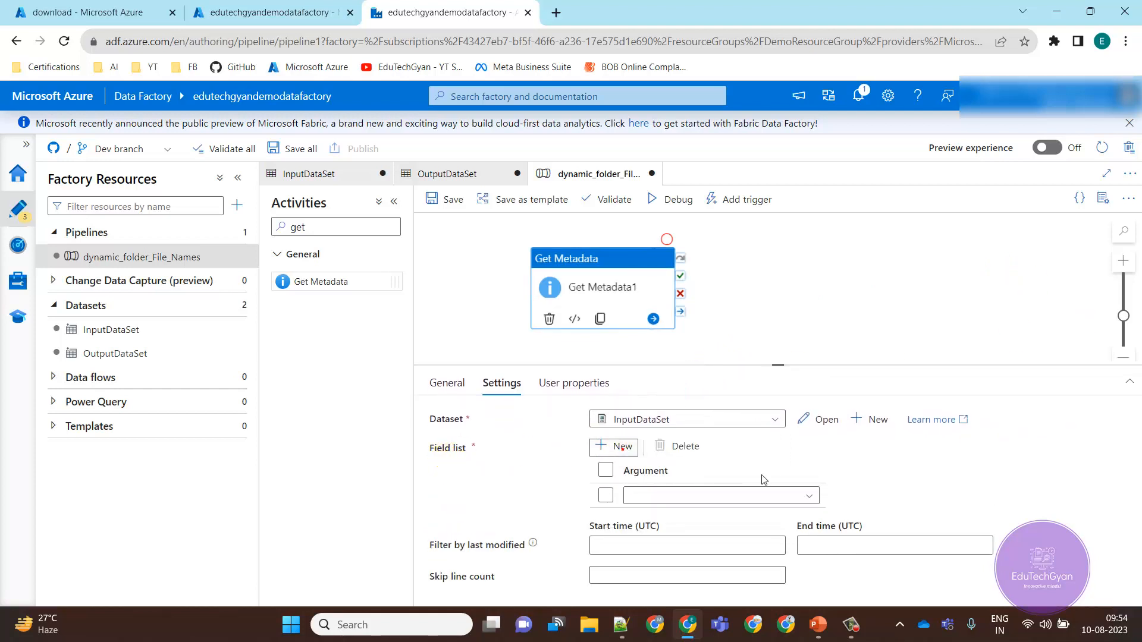
left_click(808, 496)
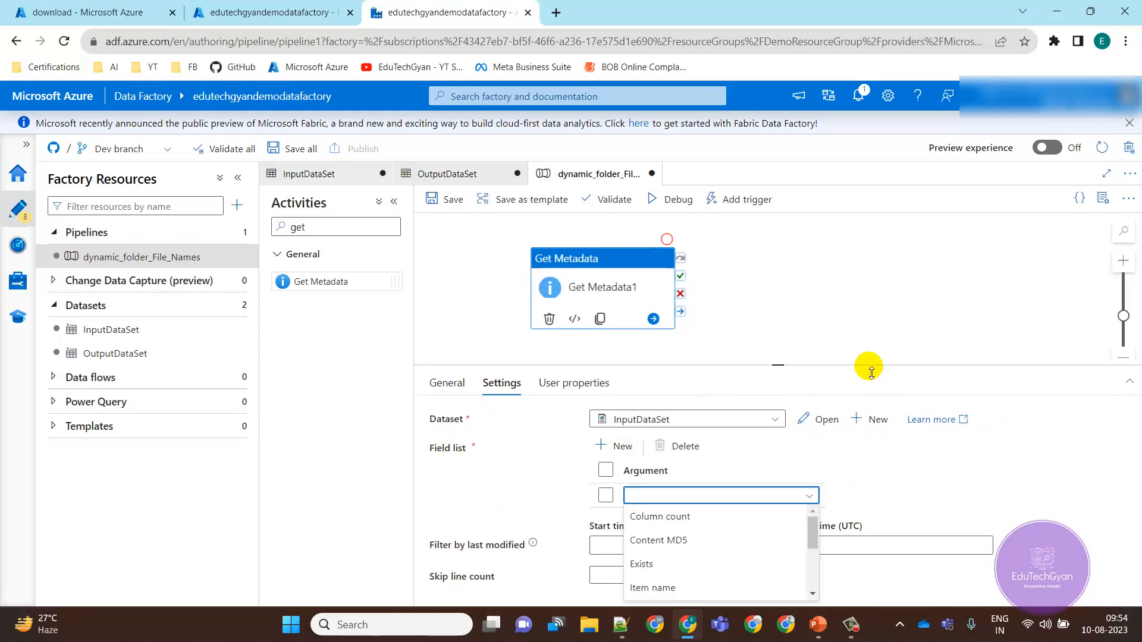
left_click_drag(867, 373, 856, 332)
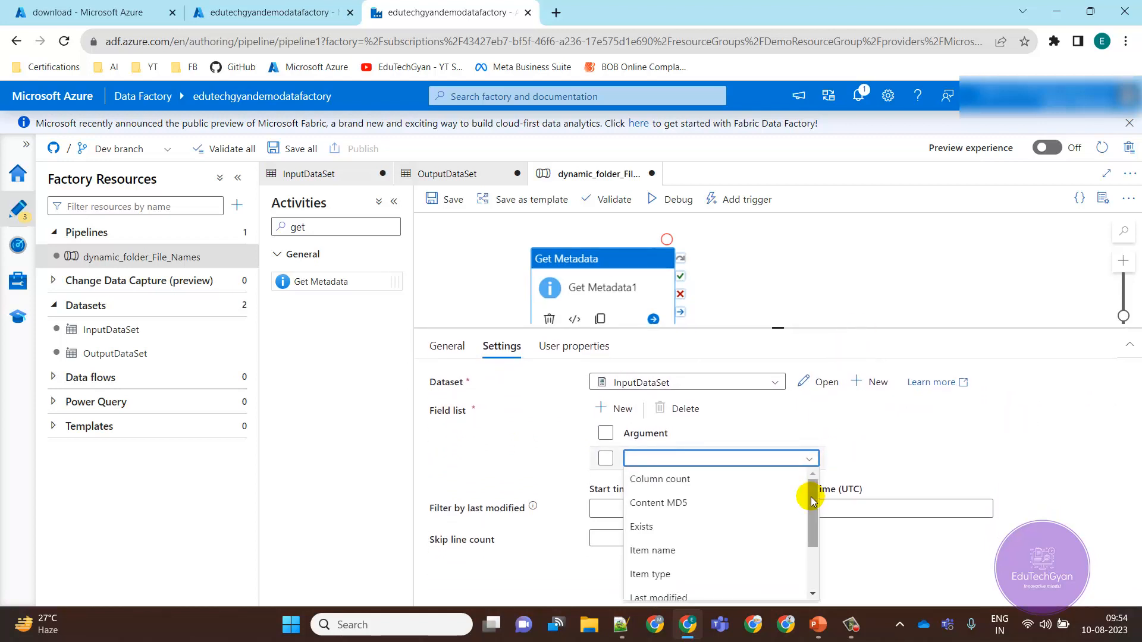
left_click_drag(811, 497, 815, 544)
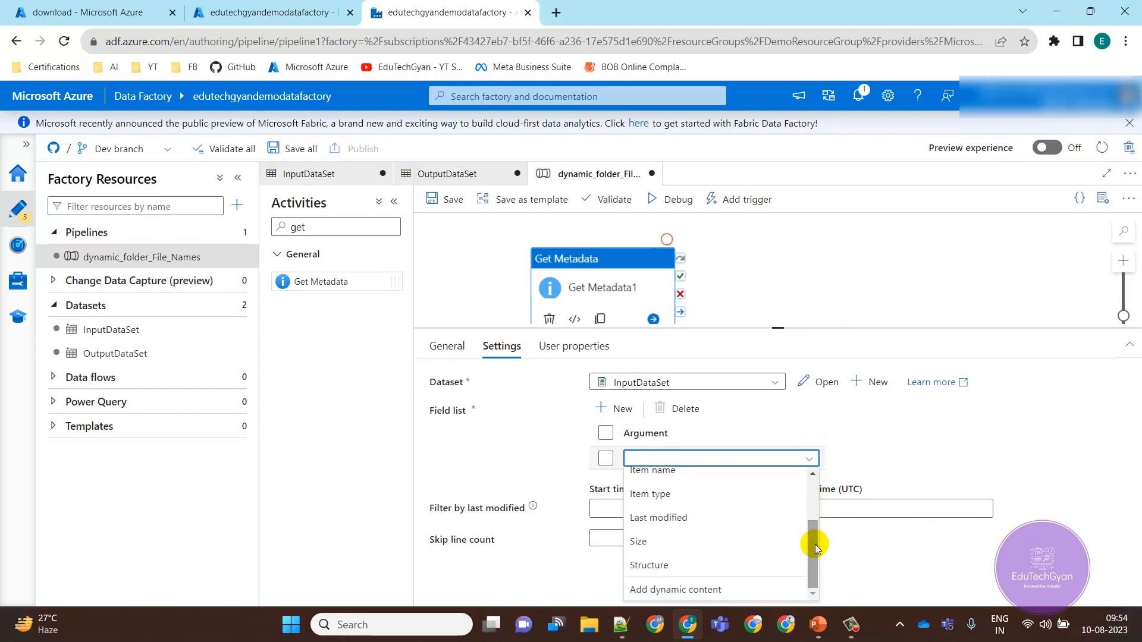
left_click(684, 531)
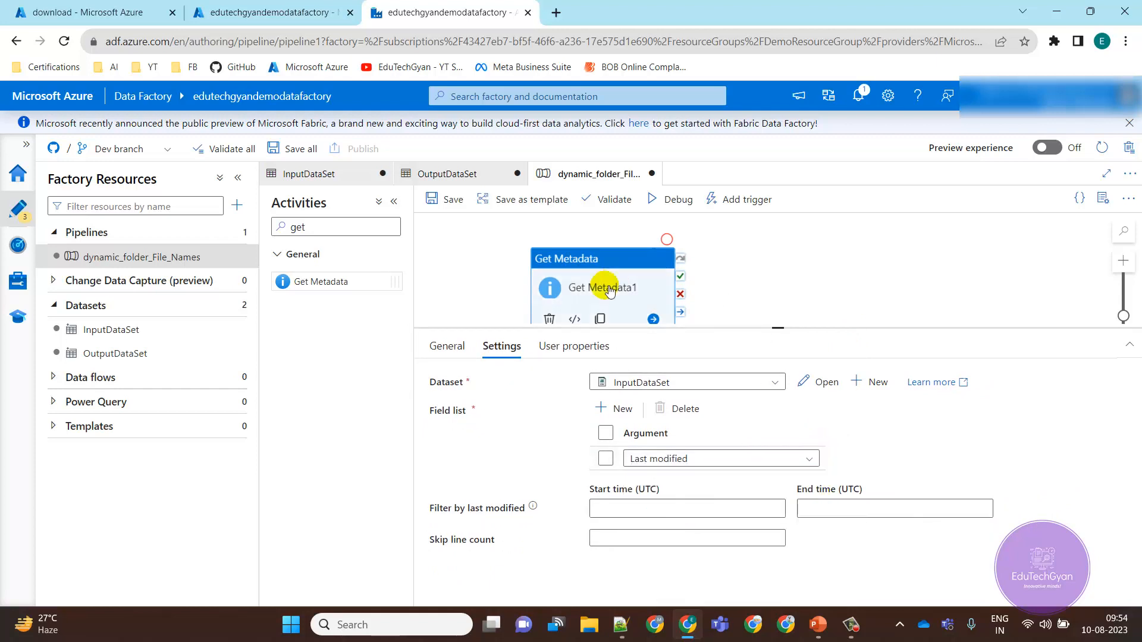
left_click_drag(811, 333, 805, 374)
Step: Start a debug run of the pipeline containing only the Get Metadata1 activity
left_click(740, 314)
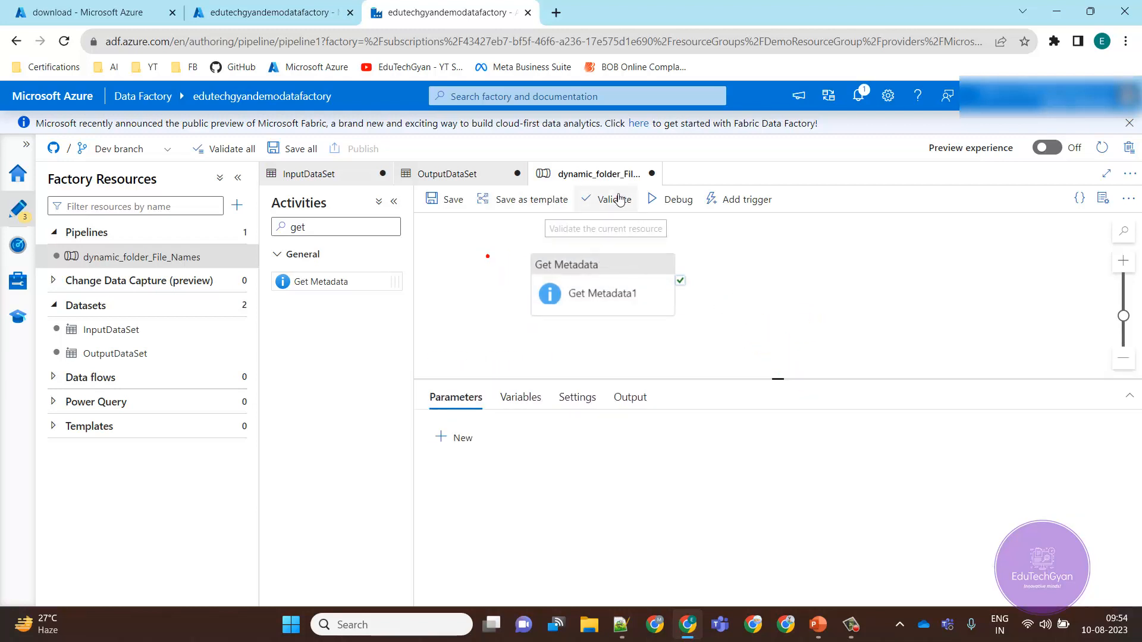
left_click(660, 200)
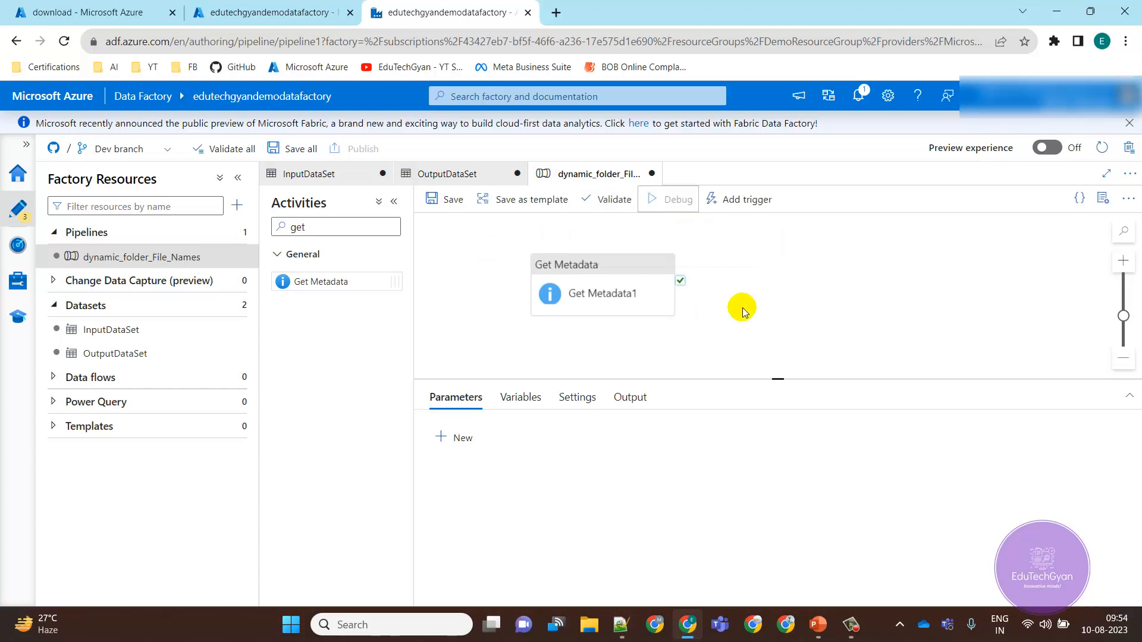
left_click(744, 312)
left_click(725, 312)
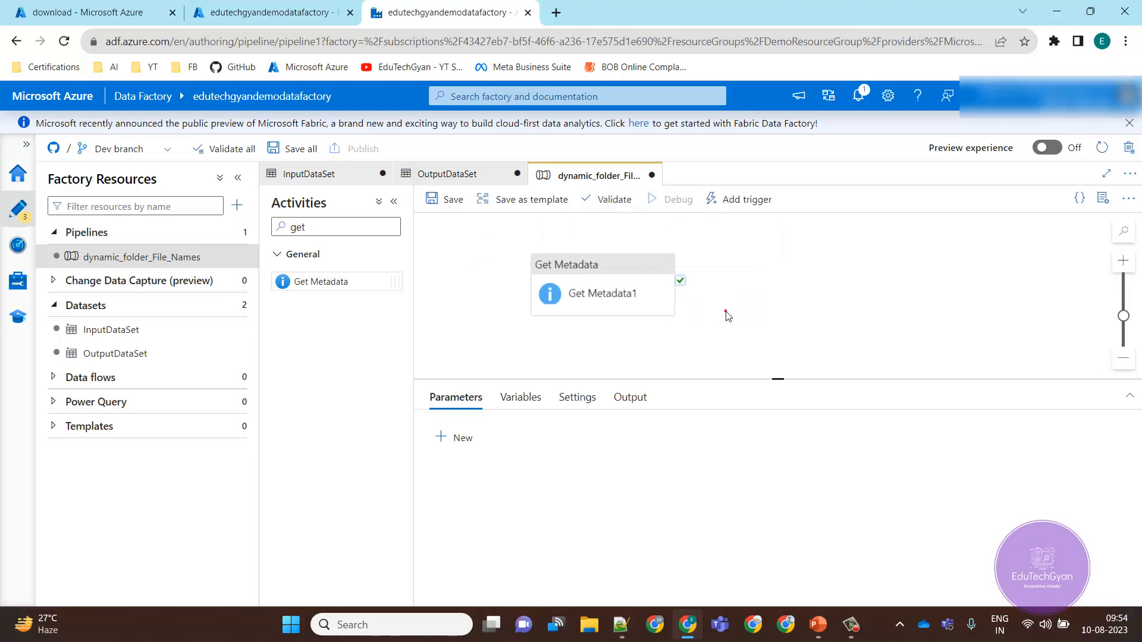
left_click(726, 312)
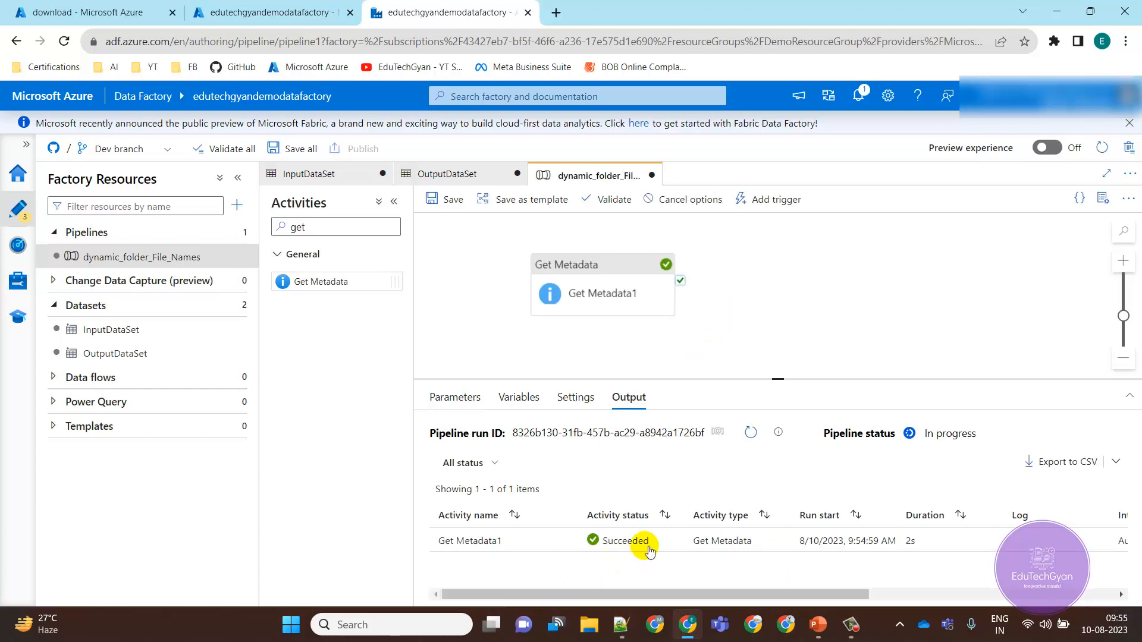
Step: Open the output of the Get Metadata1 activity run and copy its lastModified line
mouse_move(583, 543)
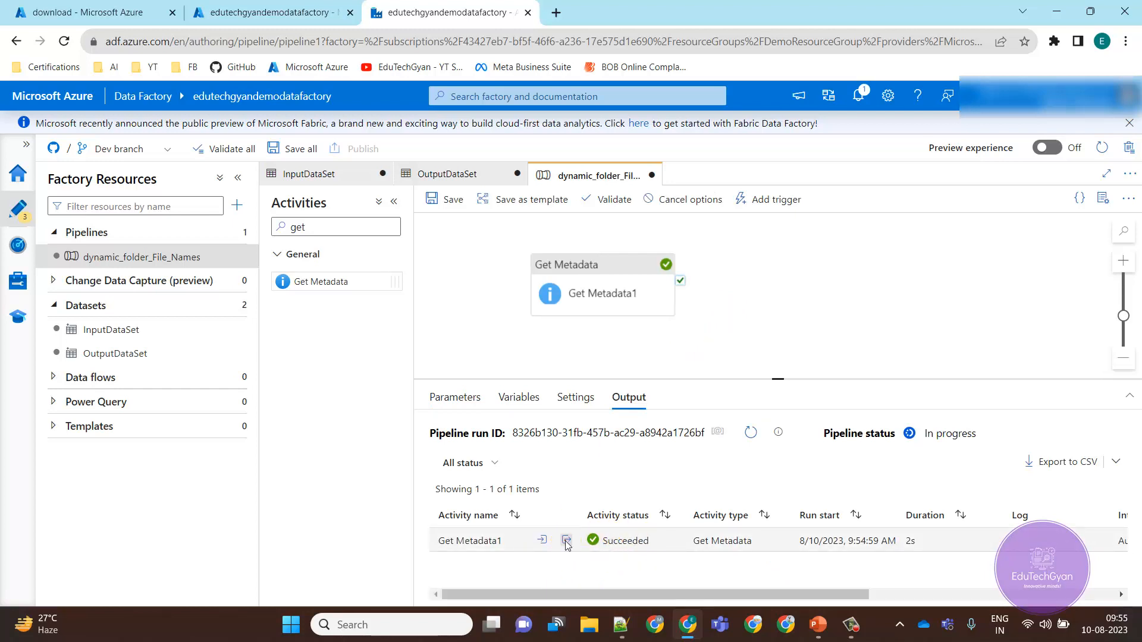
left_click(566, 540)
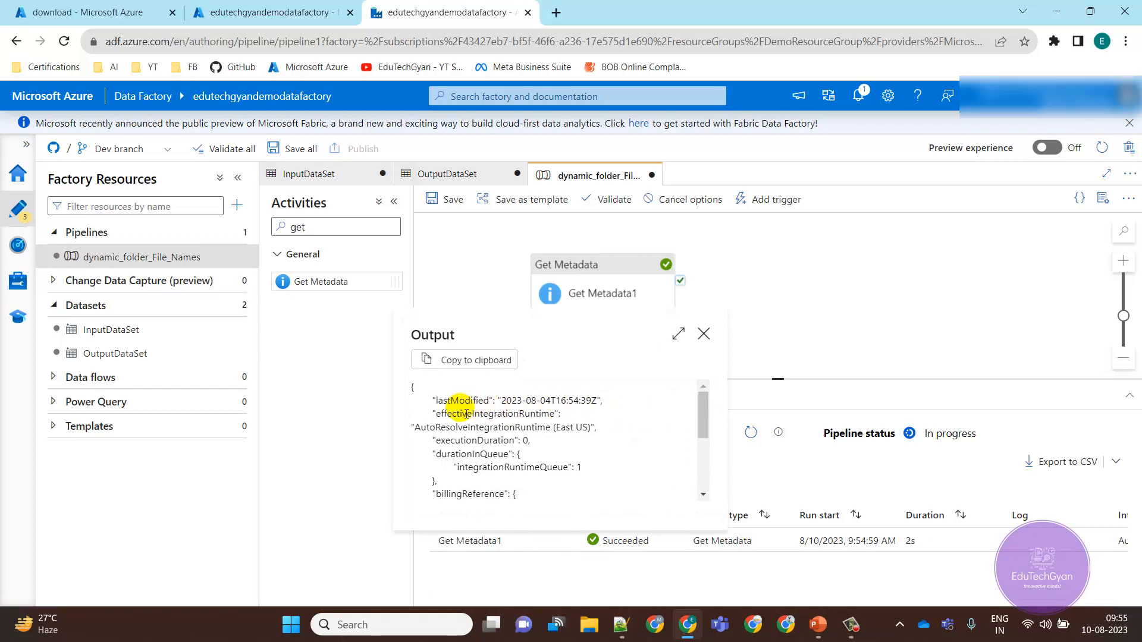
left_click_drag(503, 410, 614, 408)
key("ctrl+c")
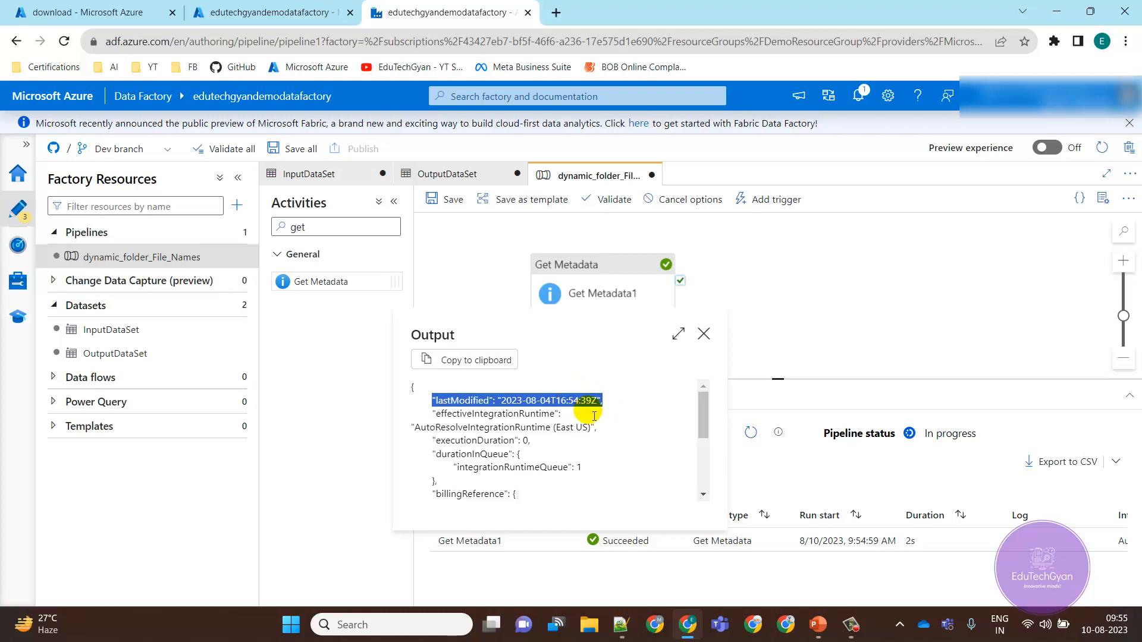
Step: Paste the lastModified line into the Notepad++ notes below the separator, then return to the browser and close the activity output
left_click(621, 625)
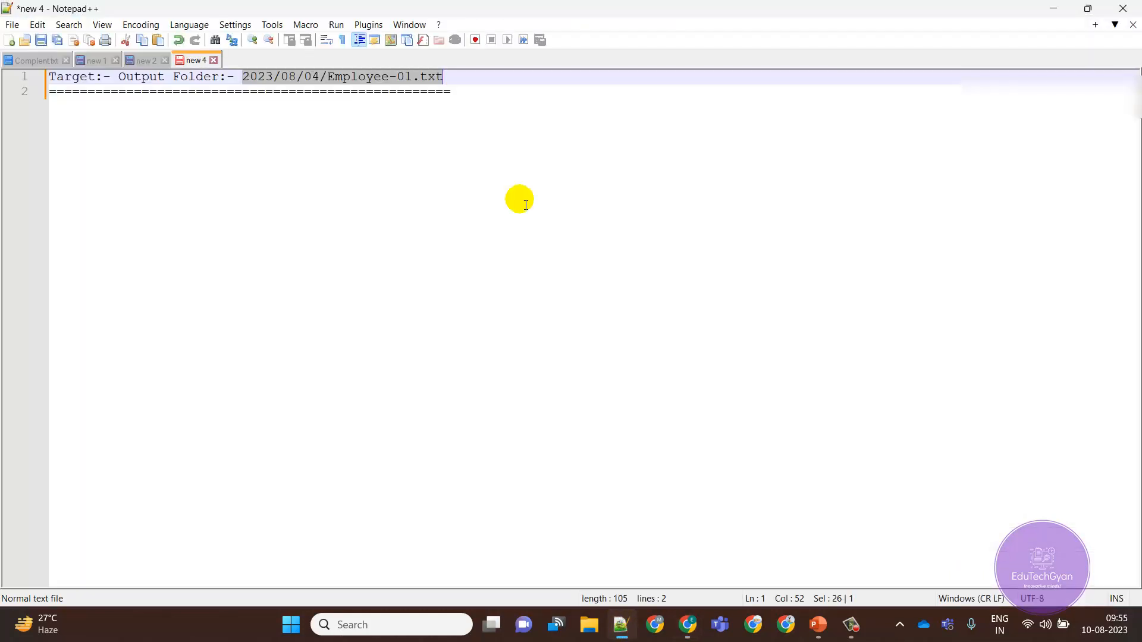
left_click(491, 89)
key("Return")
key("Return")
key("ctrl+v")
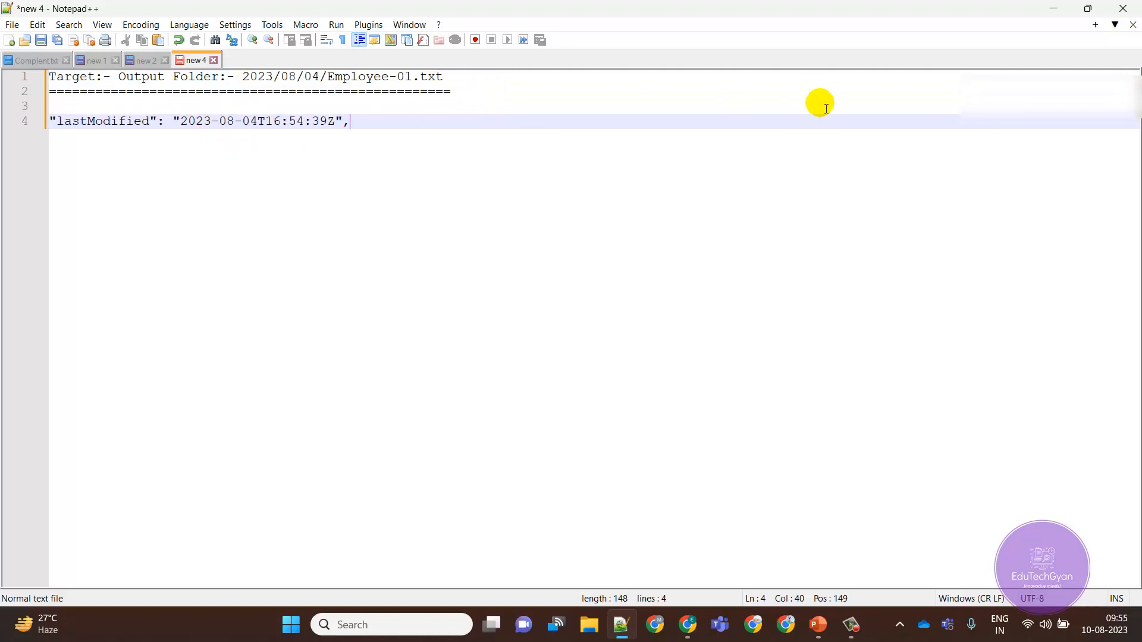
left_click(1053, 9)
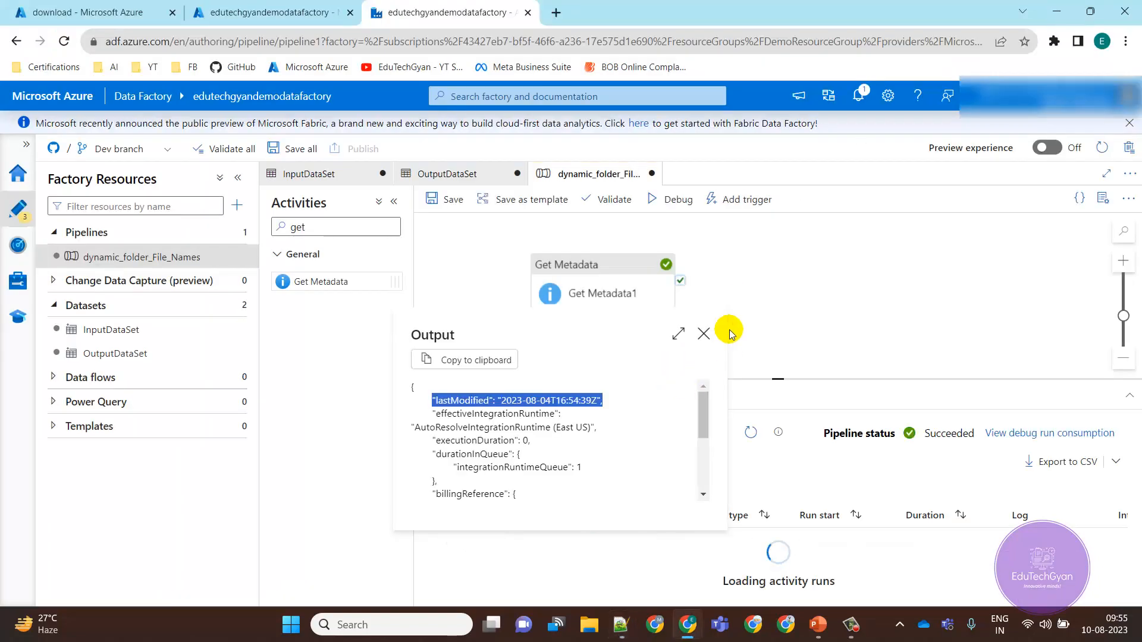
left_click(704, 334)
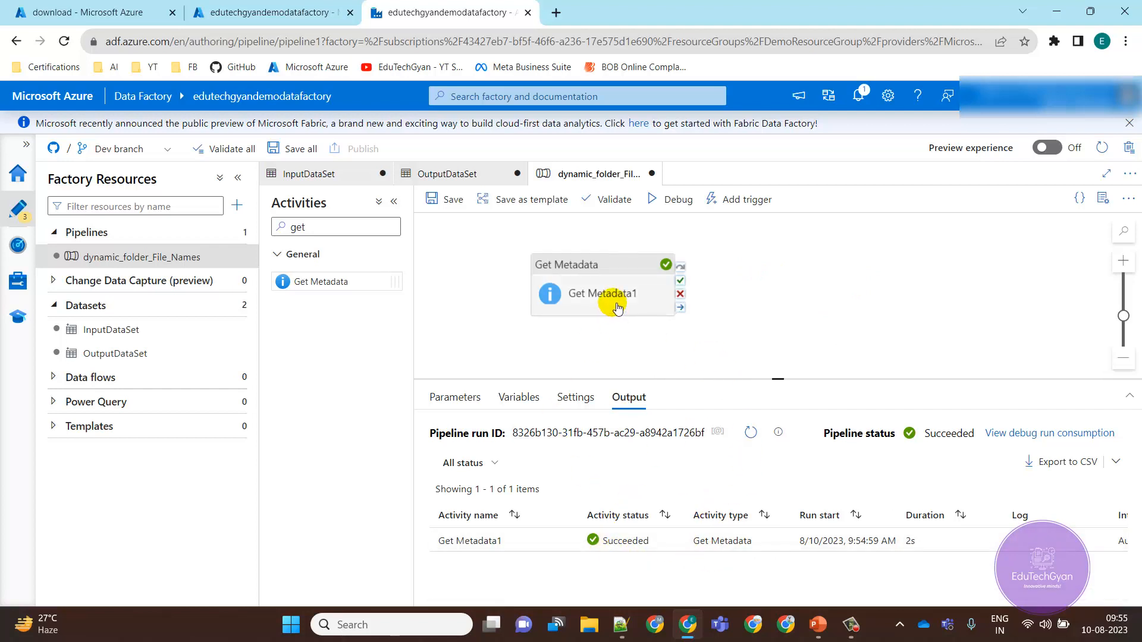
Step: Add a Copy data activity beside Get Metadata1, connect it to Get Metadata1's success output, and select it
double_click(342, 232)
type("co")
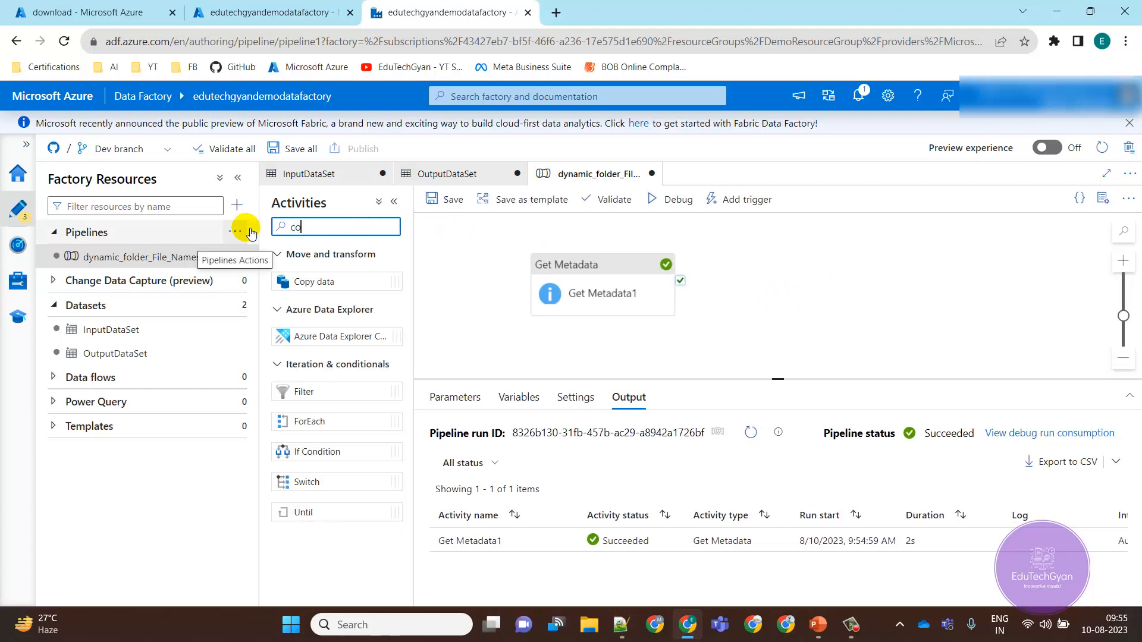
left_click_drag(338, 286, 339, 286)
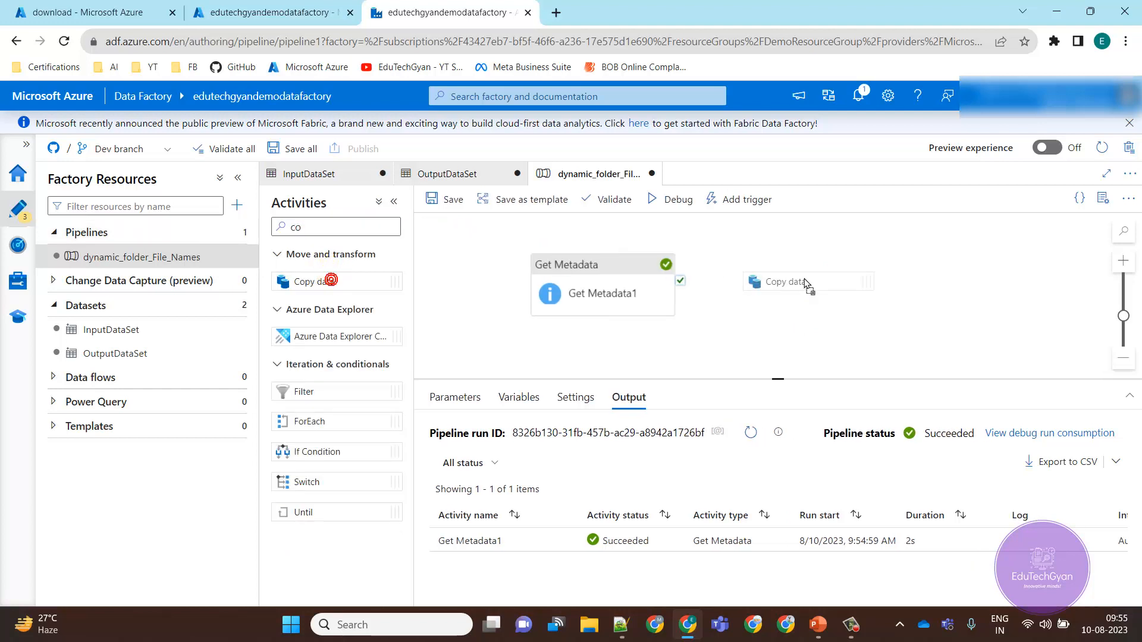
left_click_drag(808, 285, 844, 268)
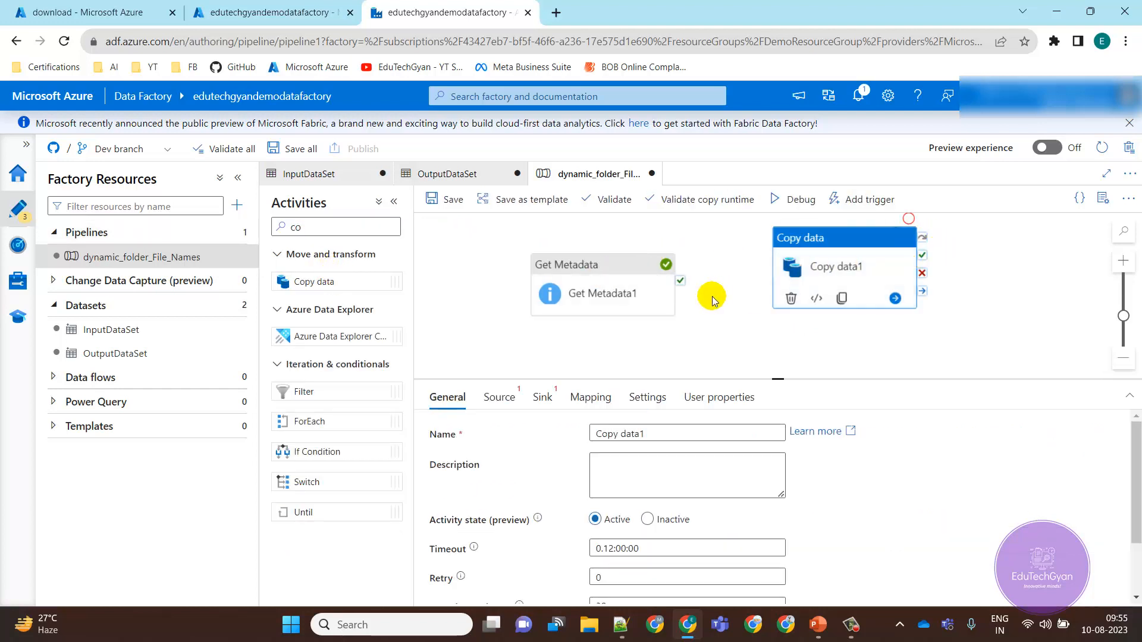
left_click_drag(680, 280, 809, 272)
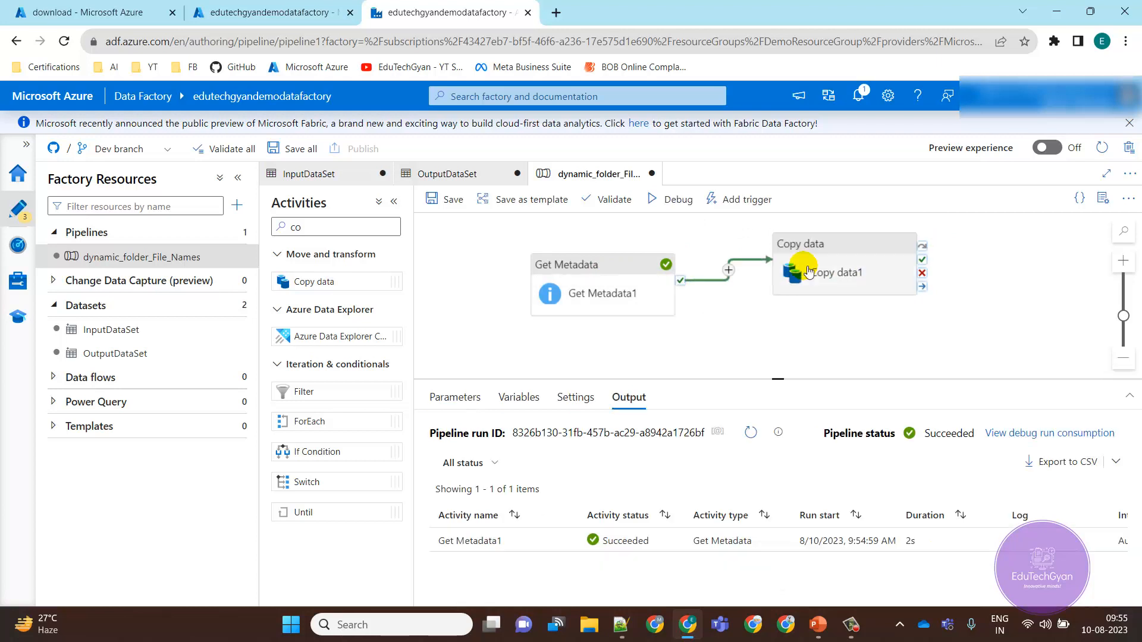
left_click(820, 272)
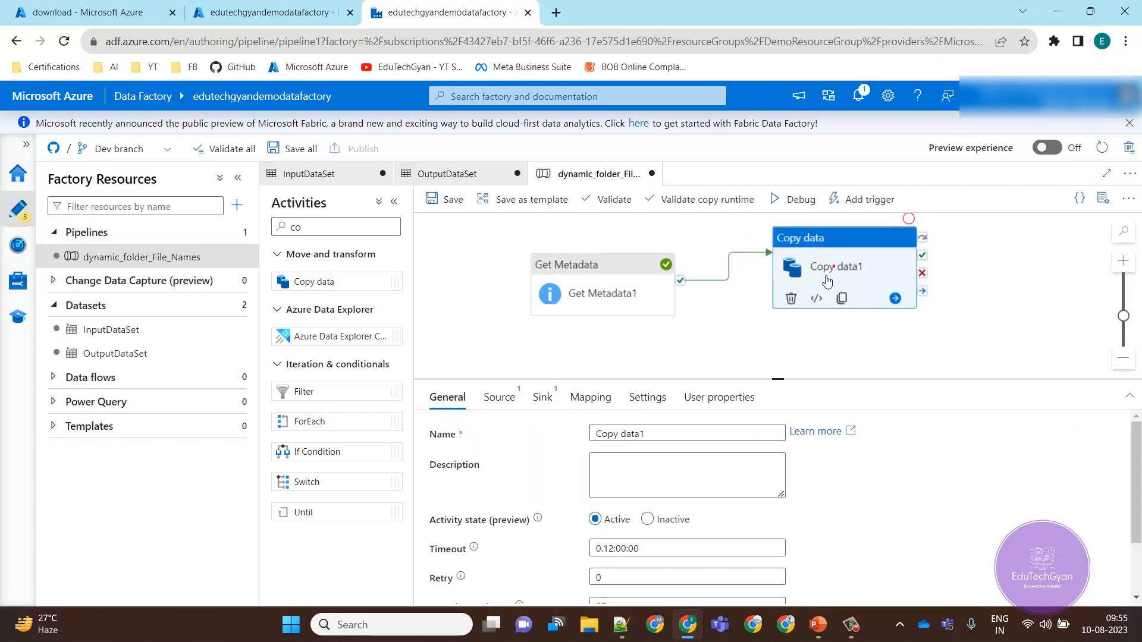
Step: Set Copy data1's source dataset to InputDataSet and its sink dataset to OutputDataSet
left_click(489, 400)
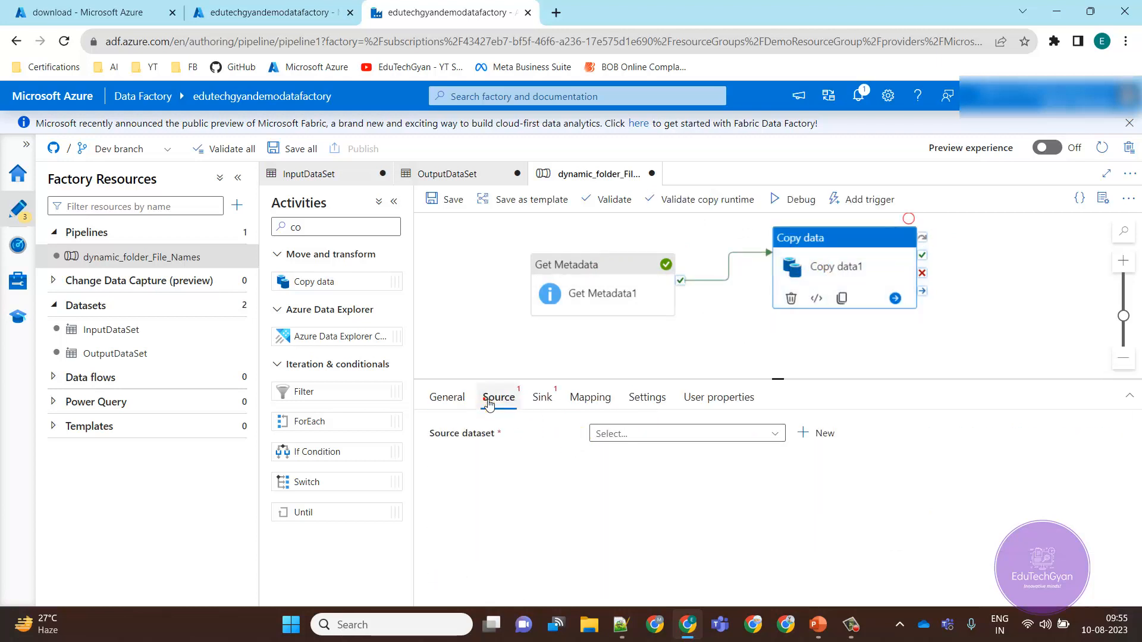
left_click(768, 433)
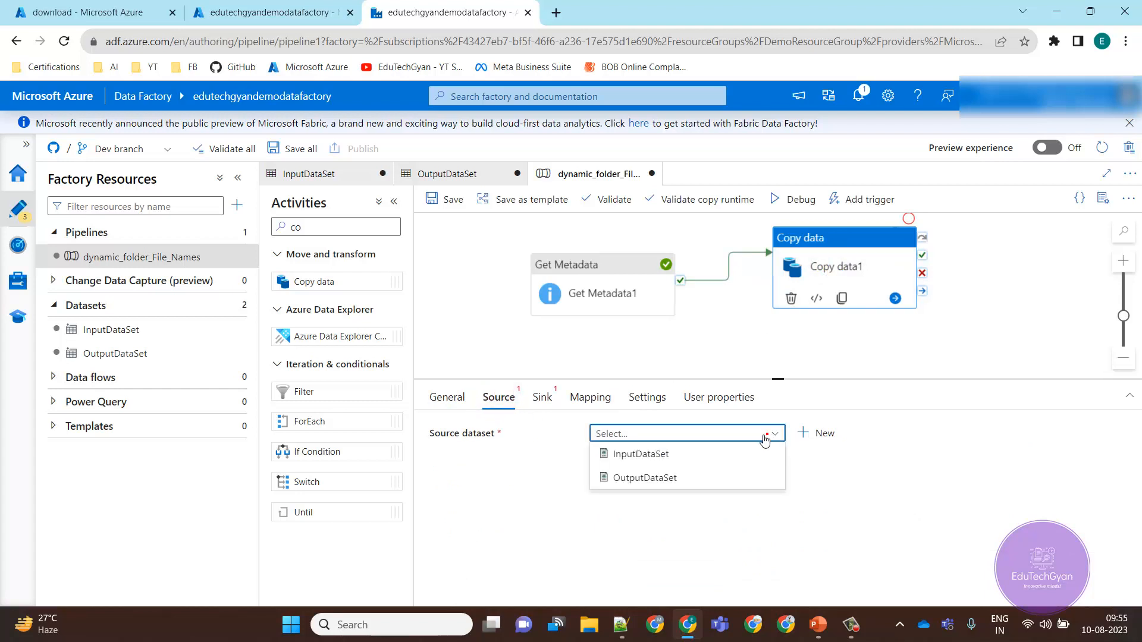
left_click(683, 458)
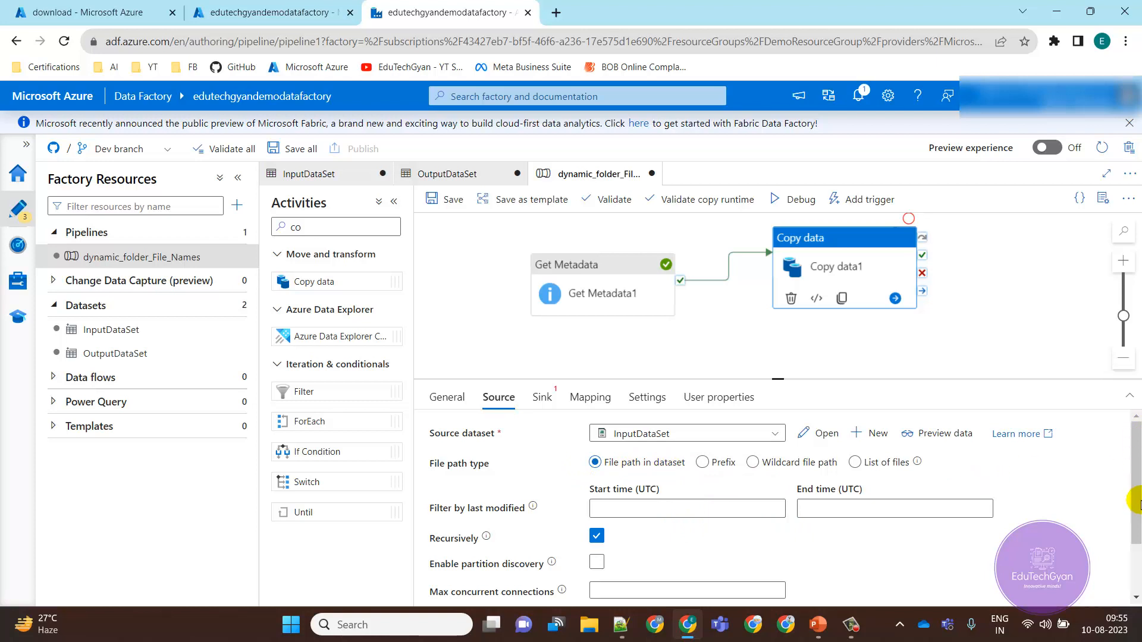
left_click(543, 398)
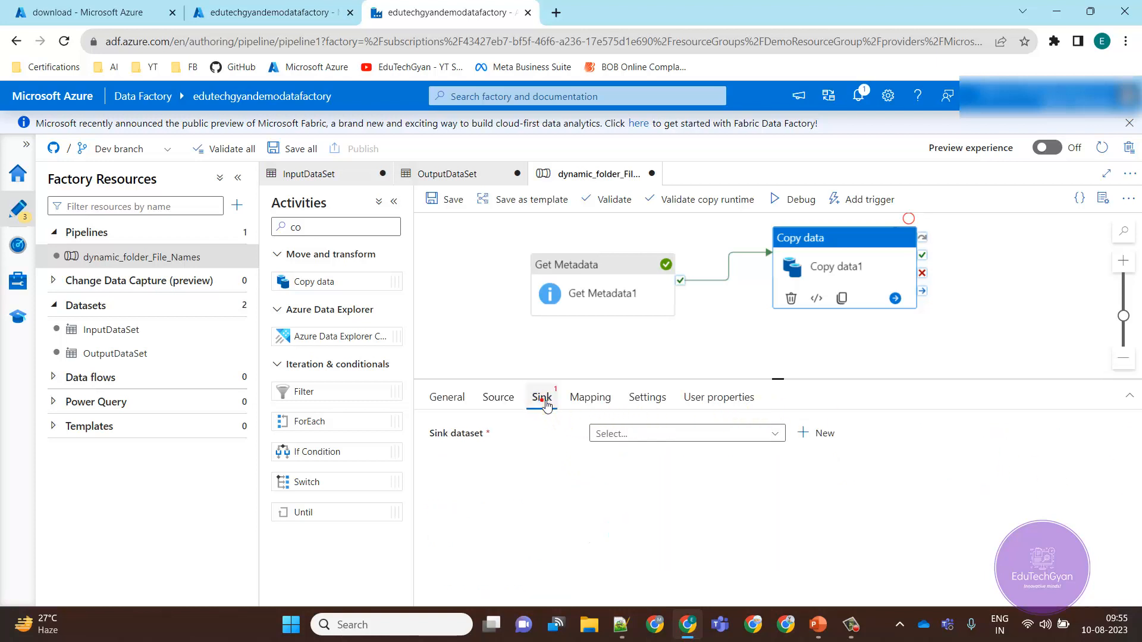
left_click(752, 434)
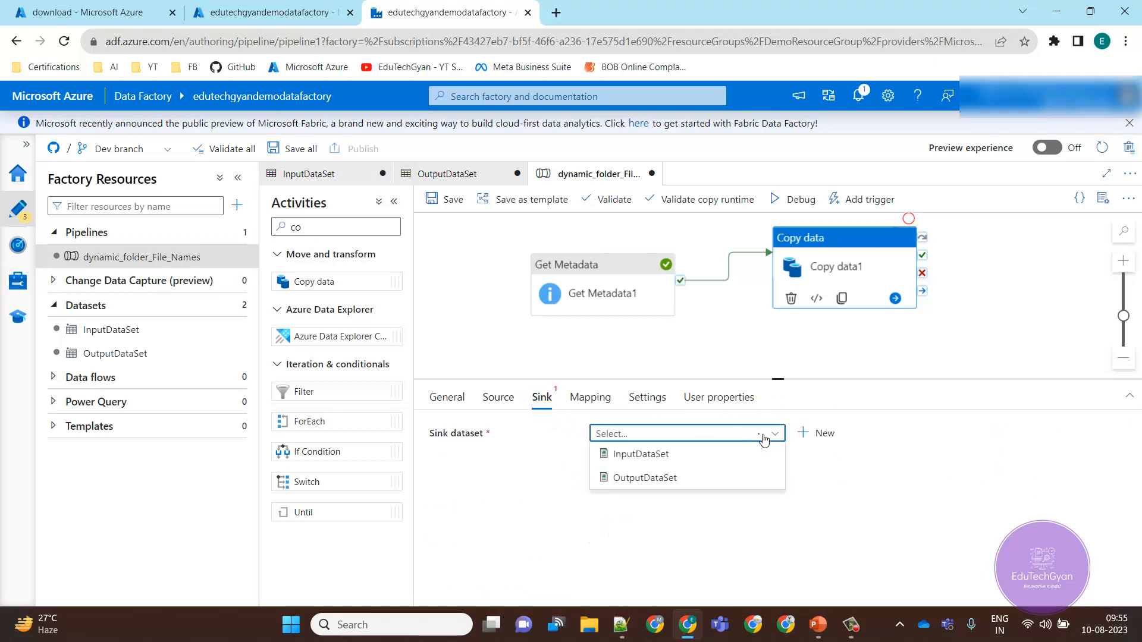
left_click(650, 479)
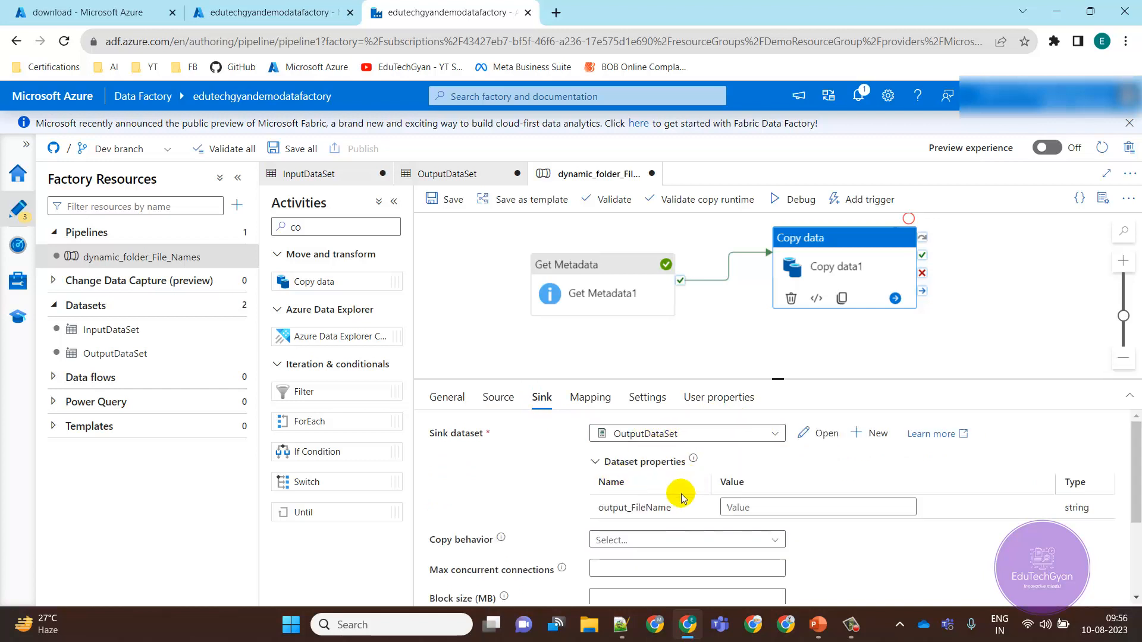
Step: Open dynamic content for the sink's output_FileName property and insert the Get Metadata1 lastModified activity output
left_click(777, 515)
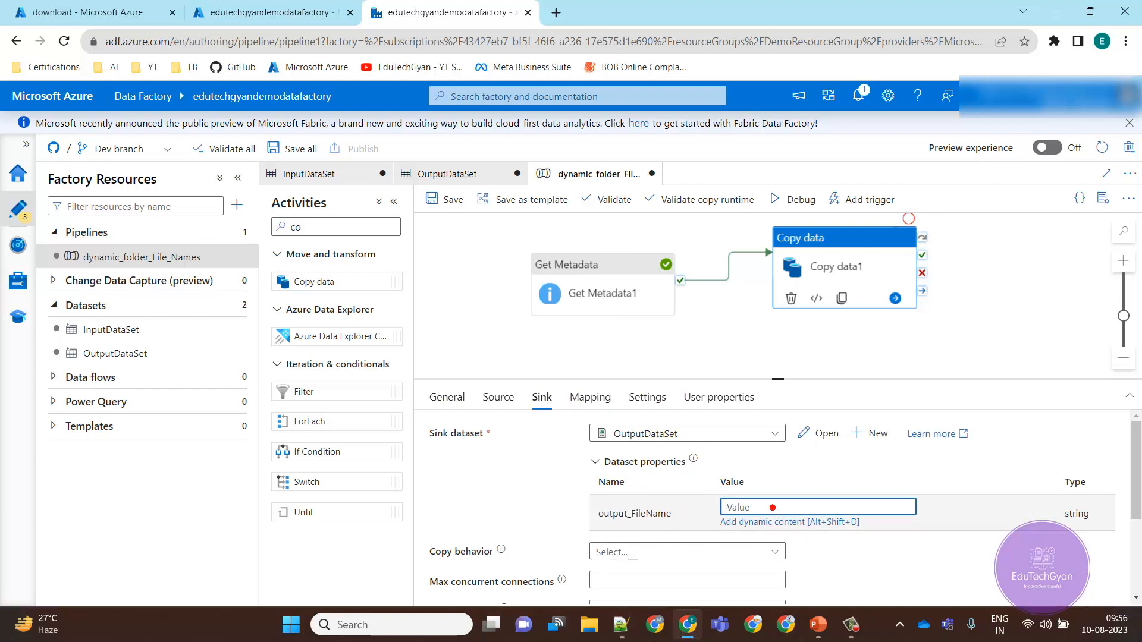
left_click(807, 527)
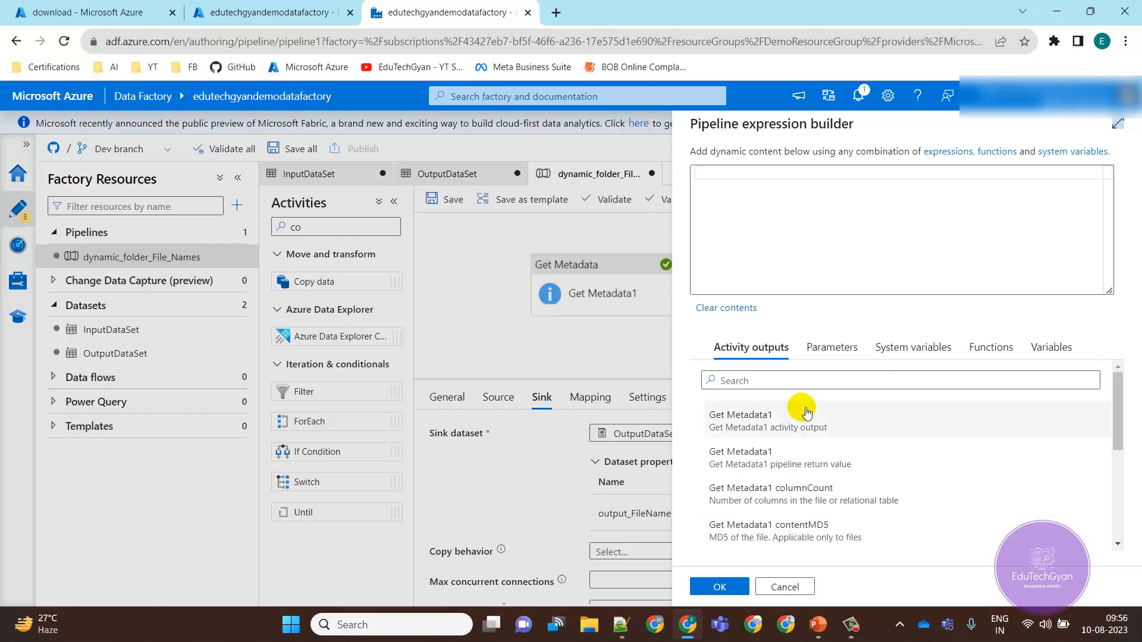
left_click(791, 252)
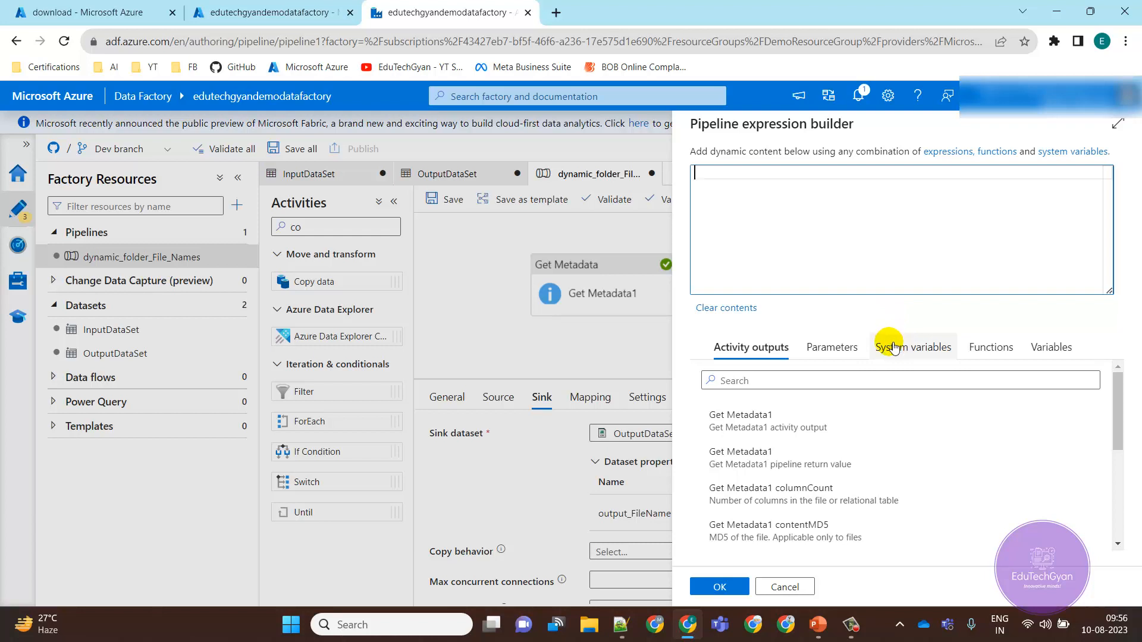
left_click(916, 352)
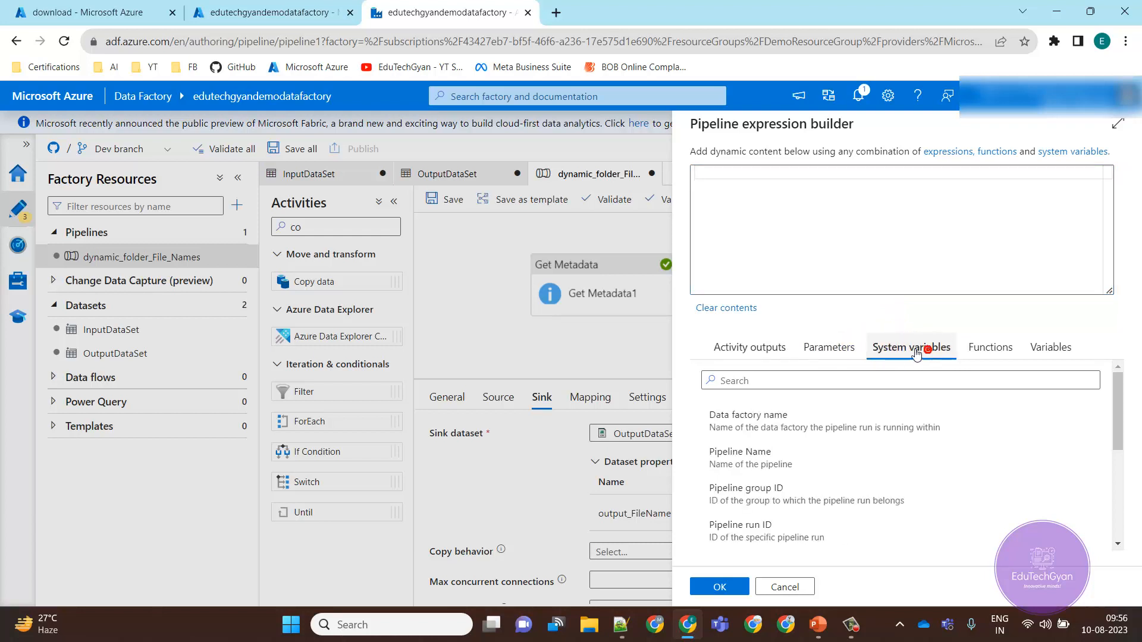
left_click(762, 350)
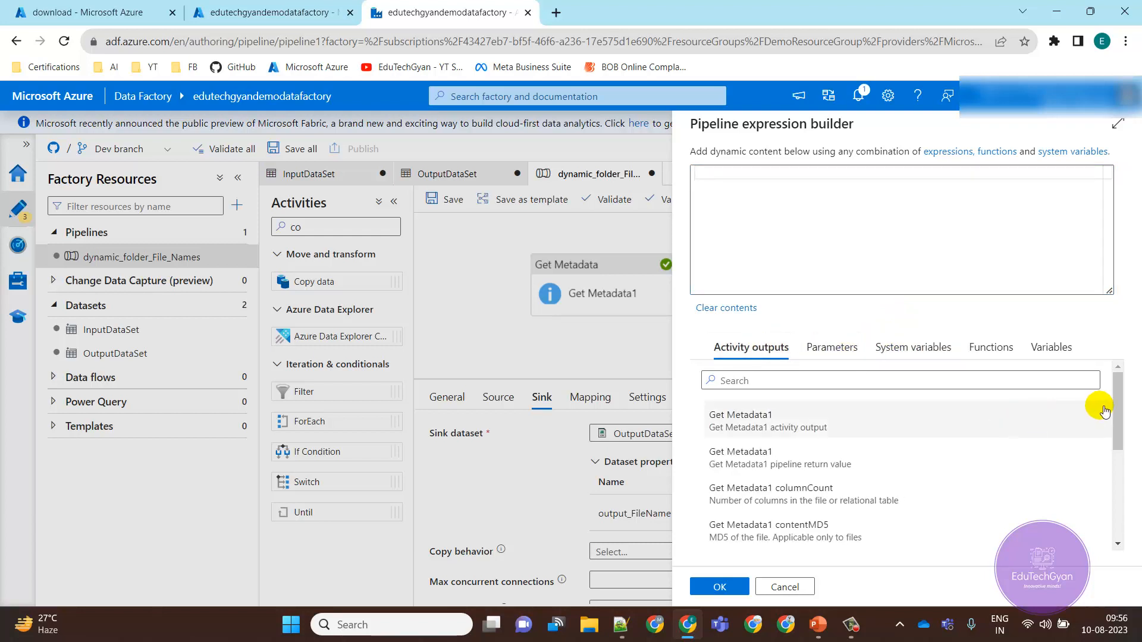
left_click_drag(1118, 412, 1134, 504)
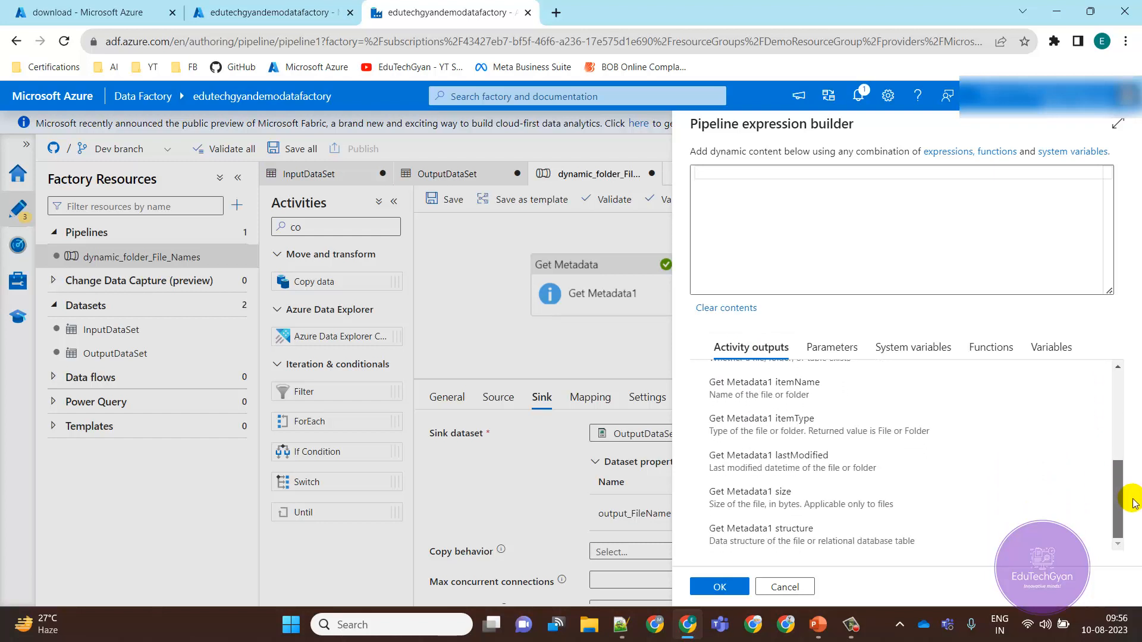
left_click(822, 466)
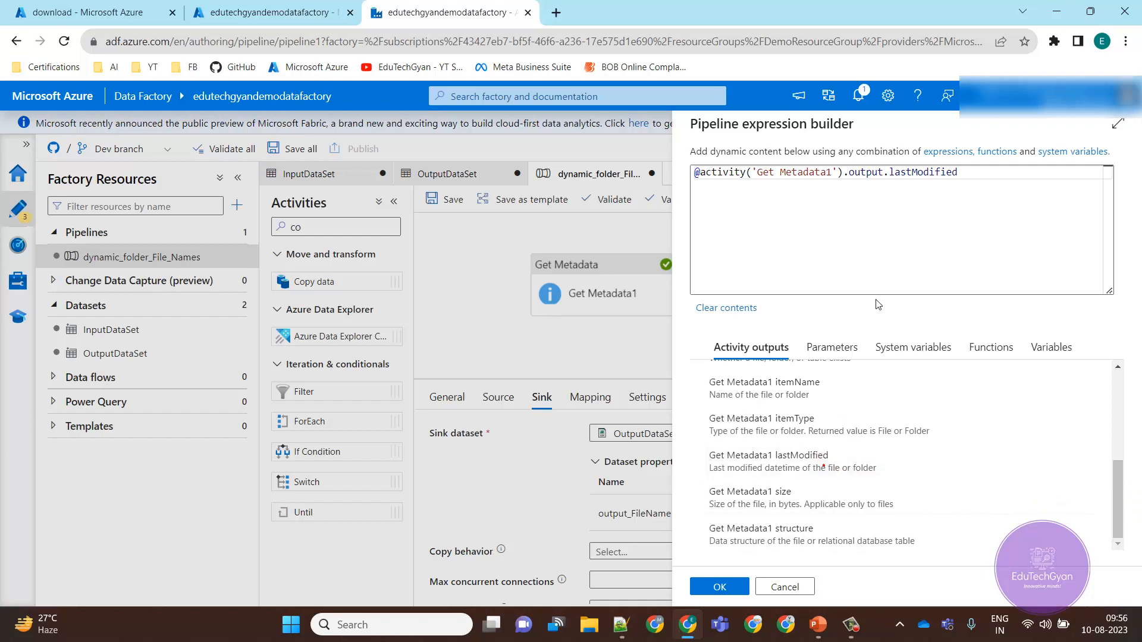
double_click(929, 182)
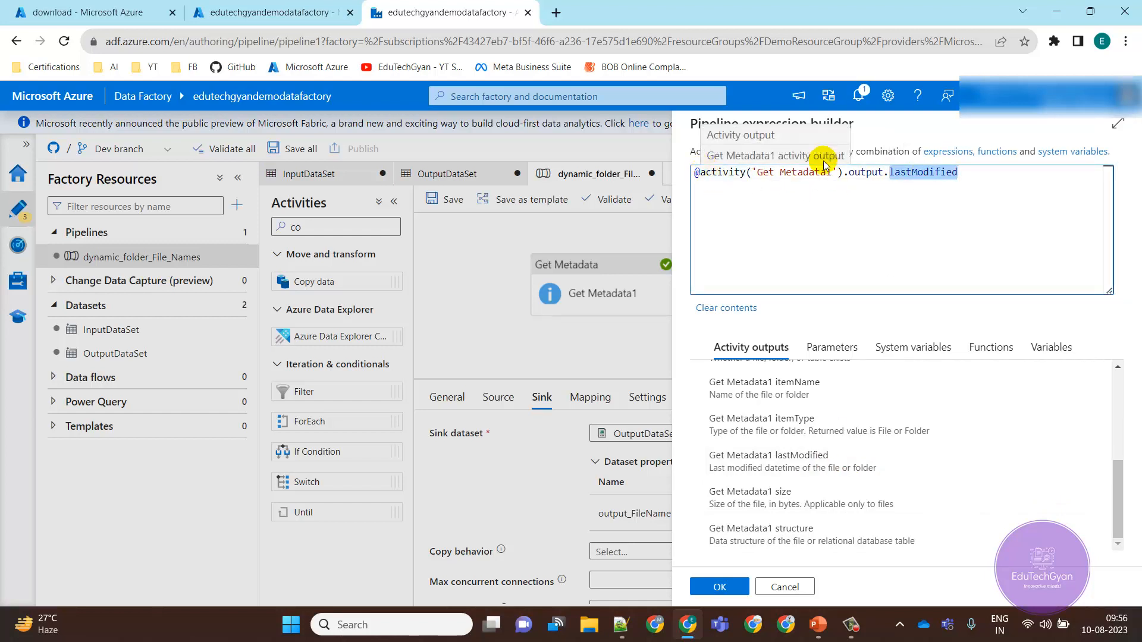
left_click_drag(976, 172, 686, 173)
key("ctrl+c")
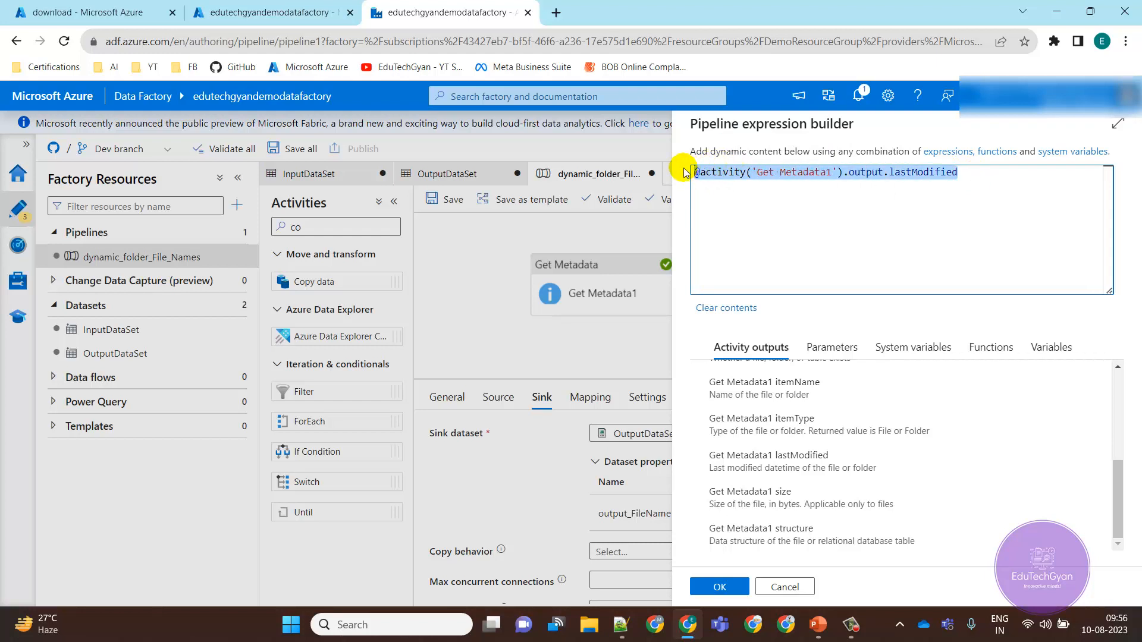
left_click(620, 625)
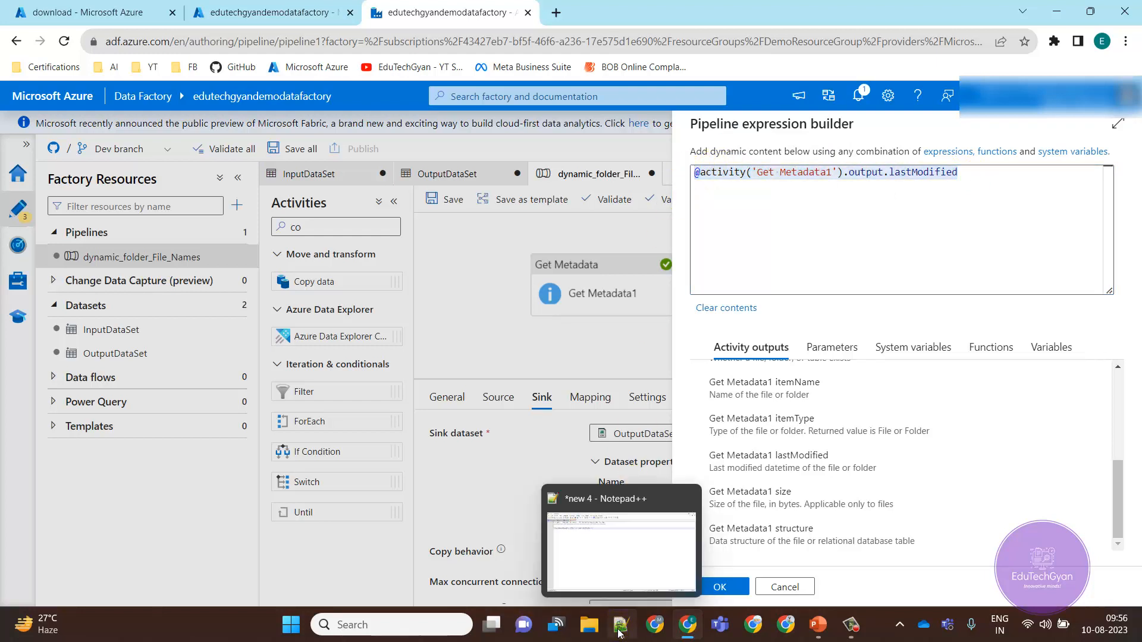
left_click(429, 127)
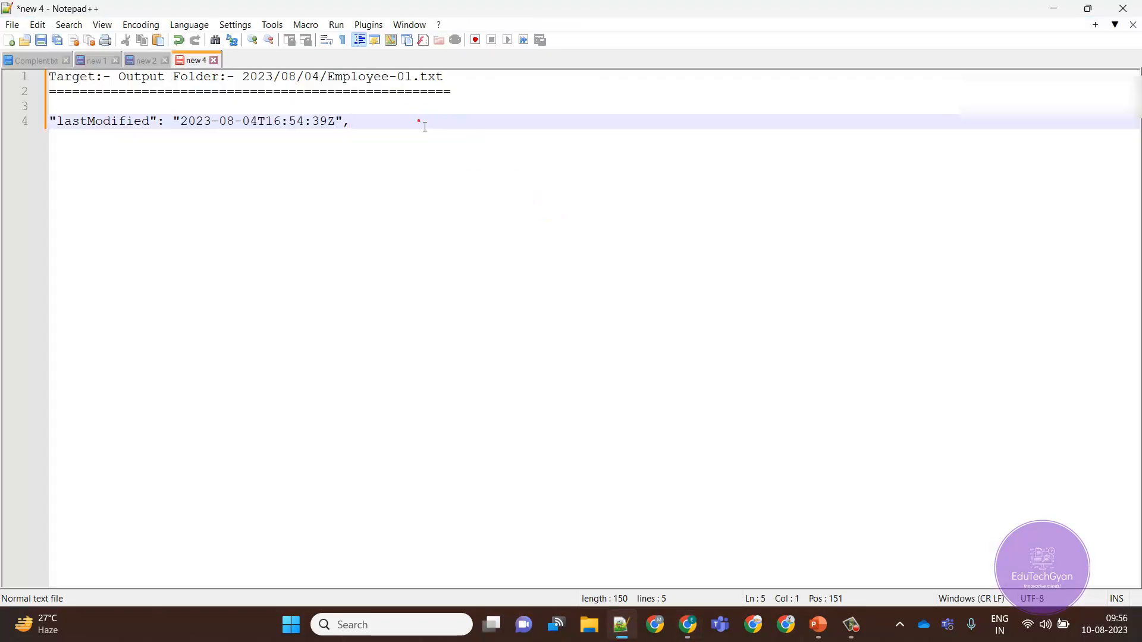
key("Return")
key("ctrl+v")
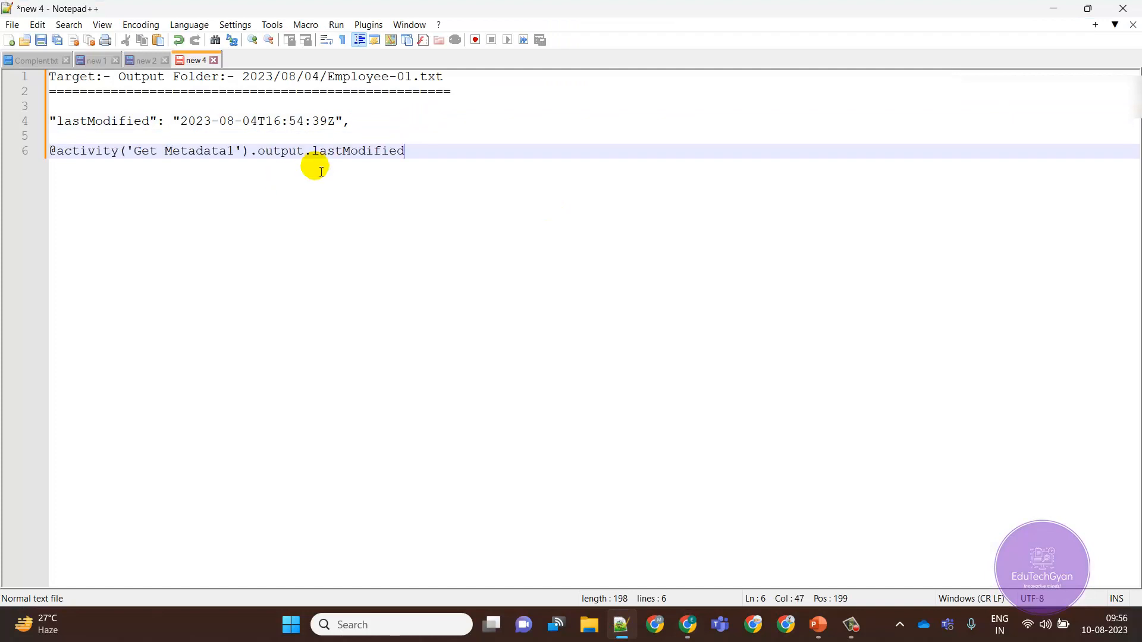
Step: Compare the lastModified value's year, month and day with the target folder path and the activity expression in the notes
left_click_drag(420, 157, 57, 151)
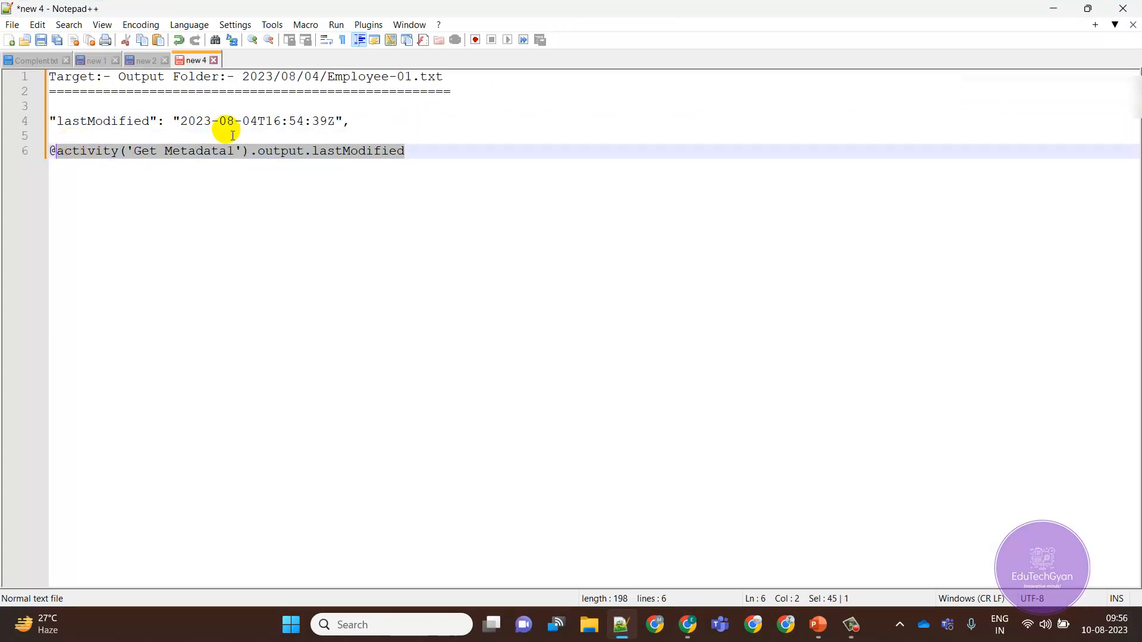
left_click_drag(340, 124, 181, 121)
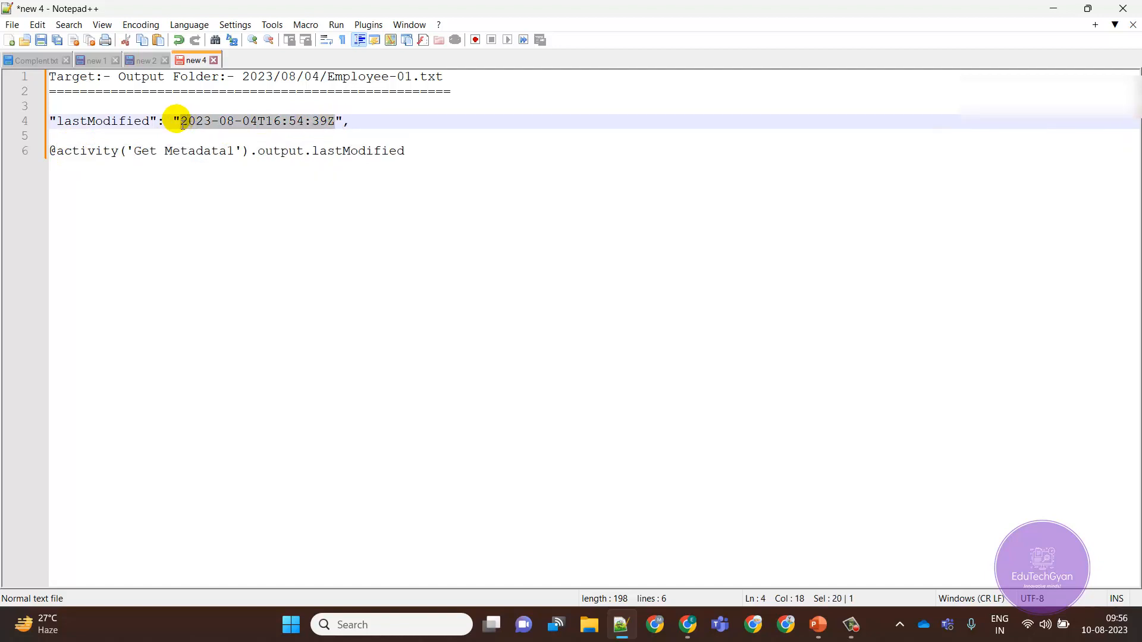
left_click(471, 161)
left_click_drag(328, 80, 238, 80)
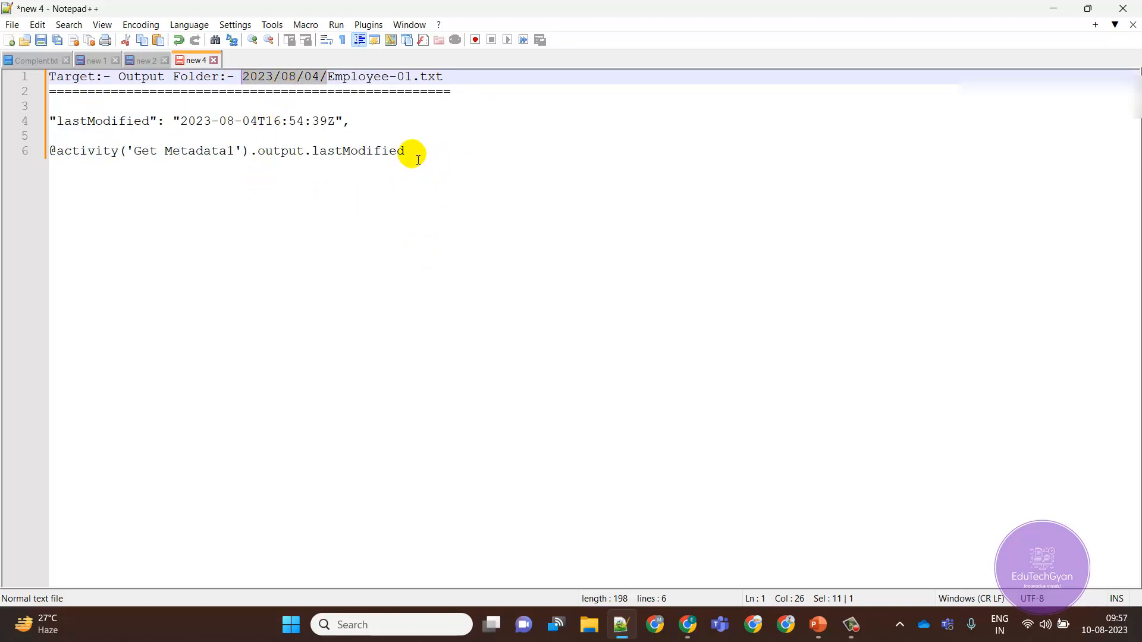
left_click_drag(411, 151, 49, 152)
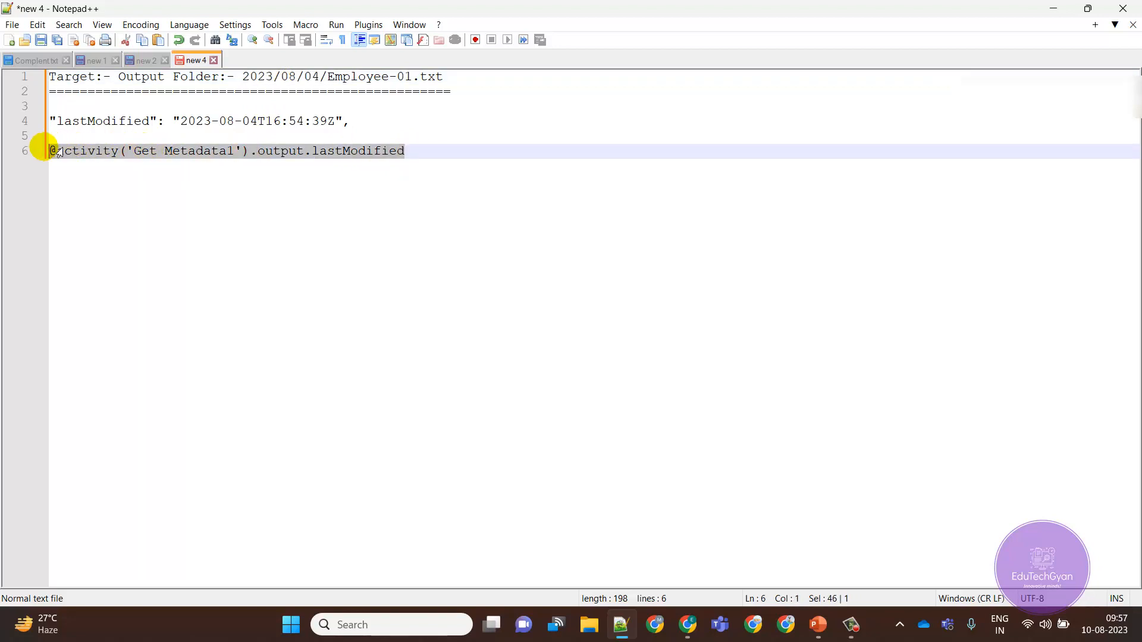
left_click_drag(213, 122, 181, 123)
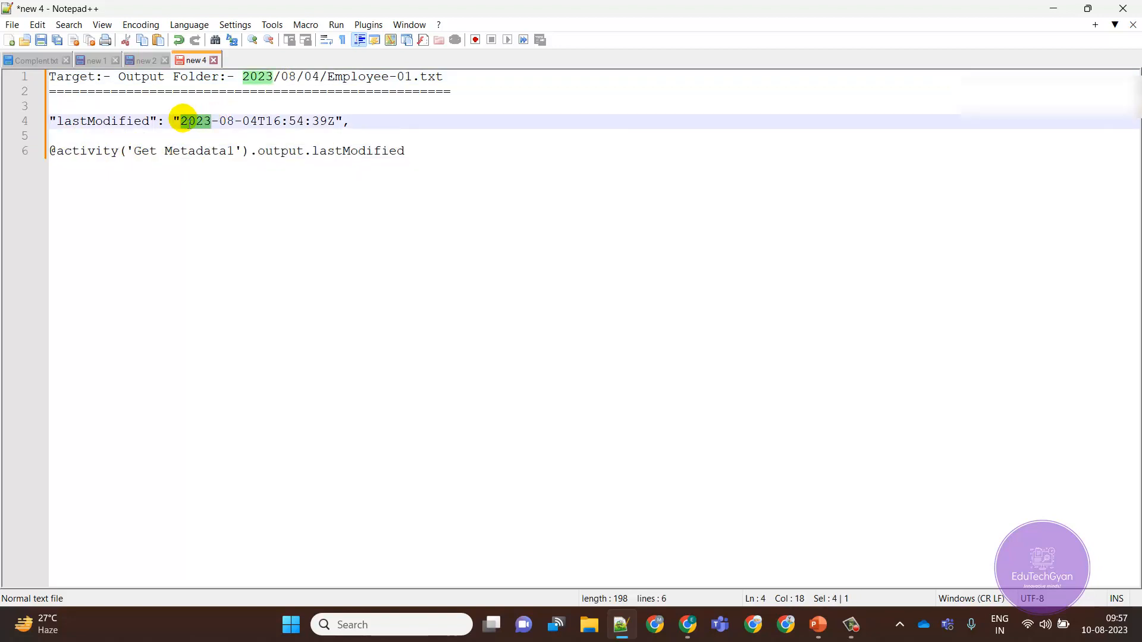
left_click(229, 125)
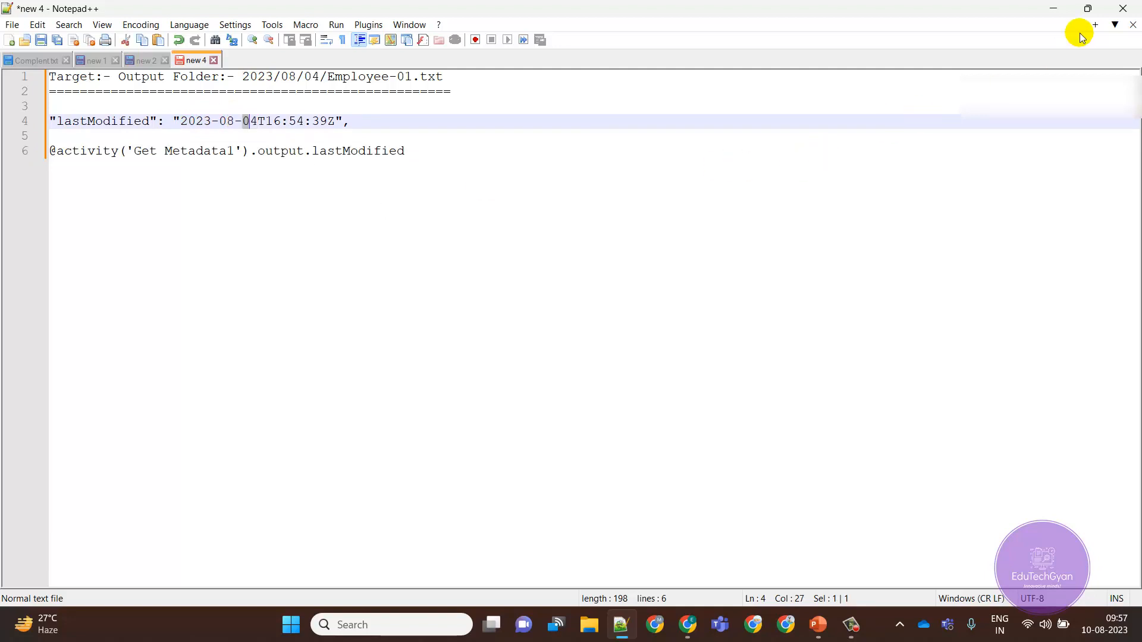
Step: Return to the browser, clear the output_FileName expression, search the functions for sub, and insert the substring function
left_click(1054, 8)
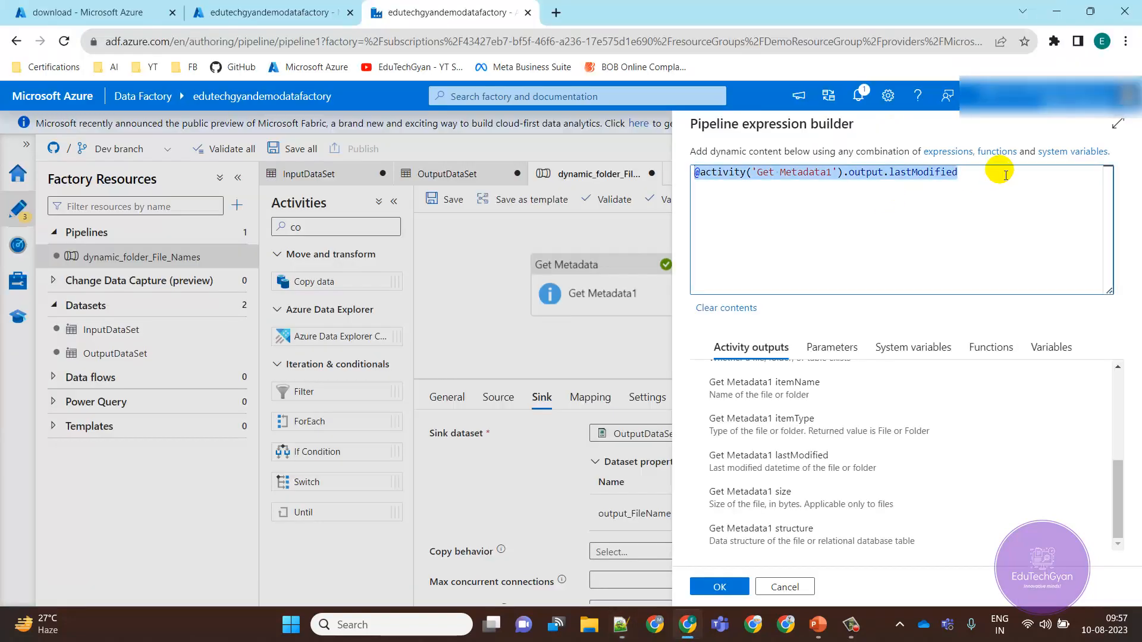
key("BackSpace")
left_click(1009, 369)
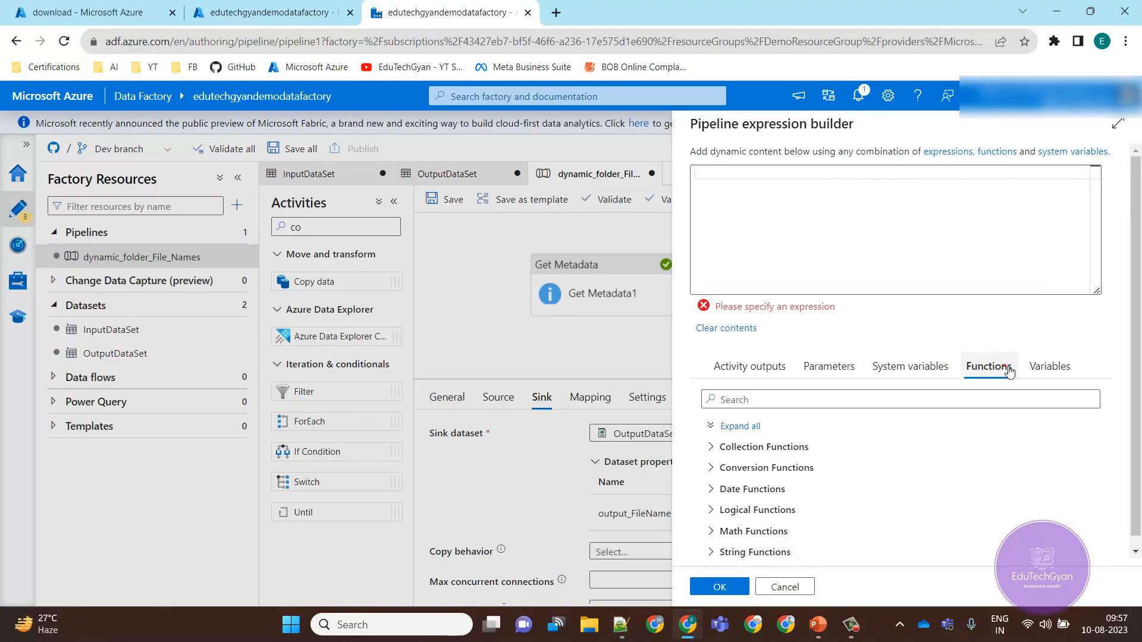
left_click(835, 399)
type("s")
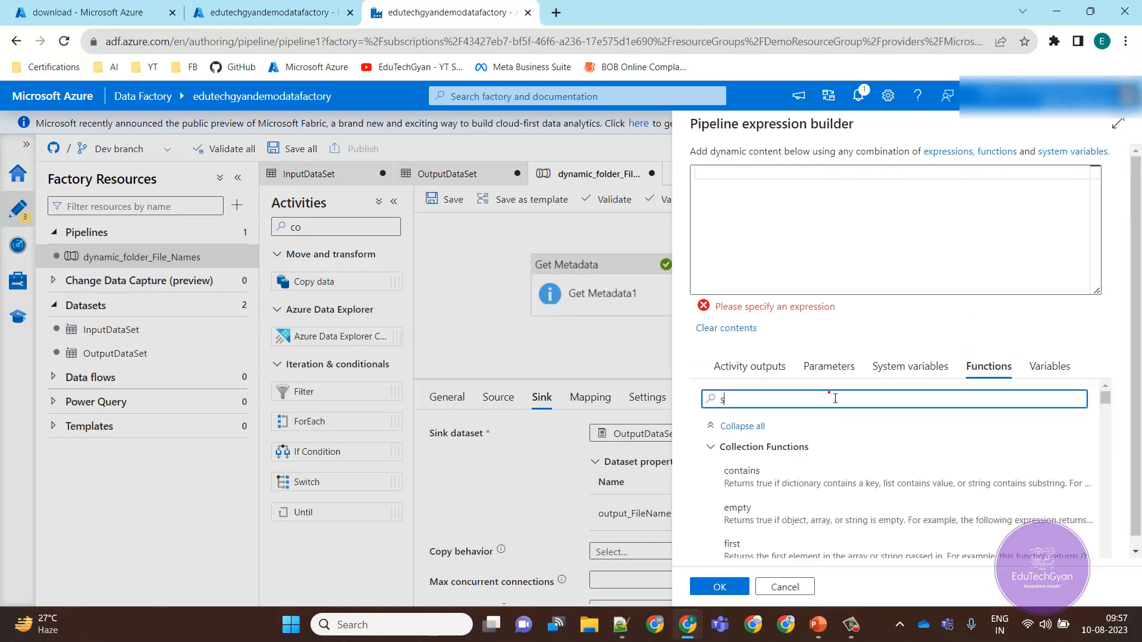
type("ub")
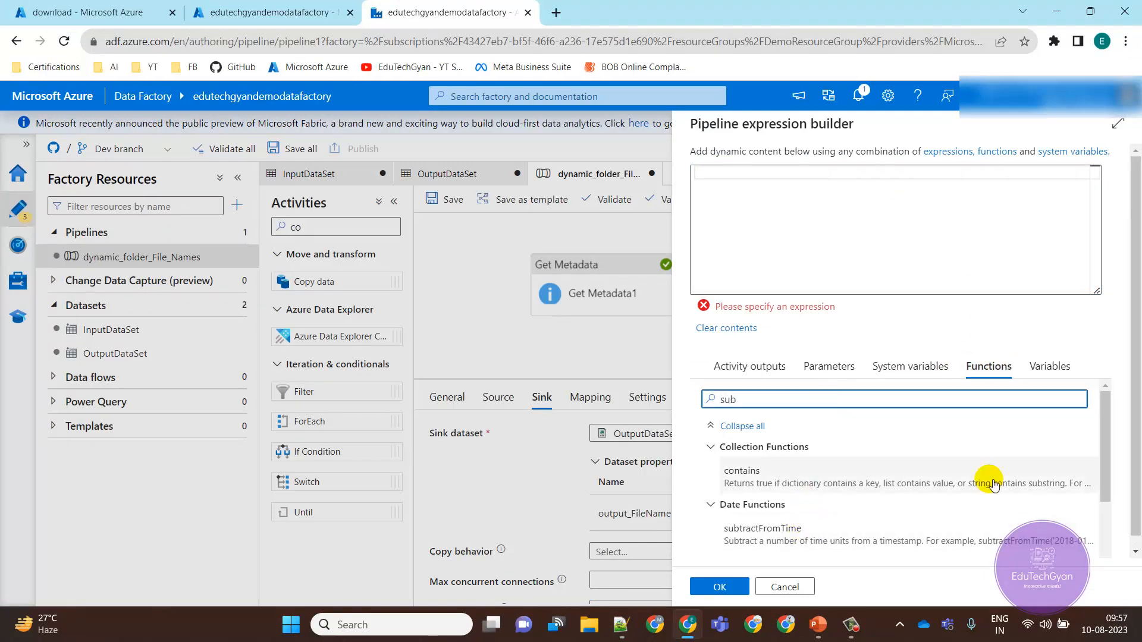
left_click_drag(1105, 427, 1106, 509)
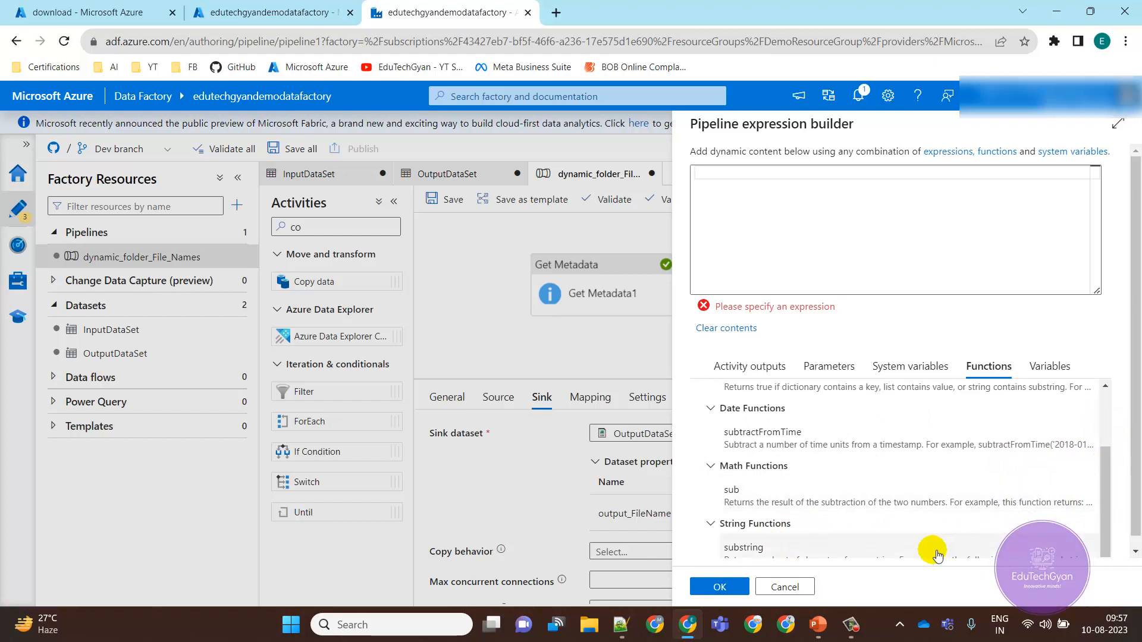
left_click(891, 546)
scroll(1137, 434, "down", 1)
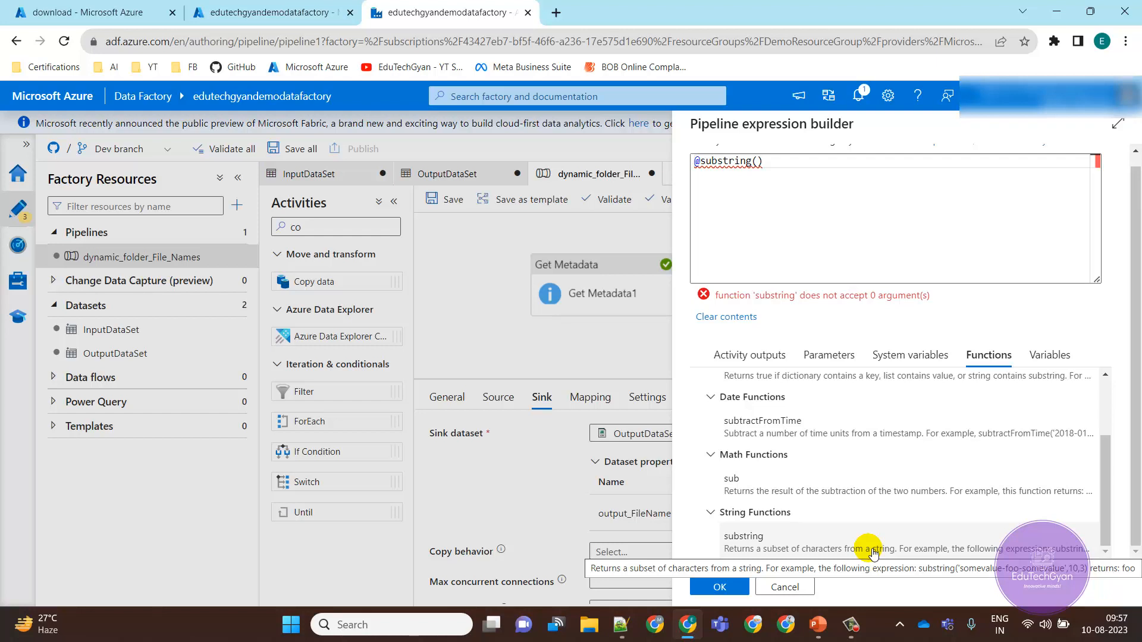
left_click_drag(771, 162, 641, 155)
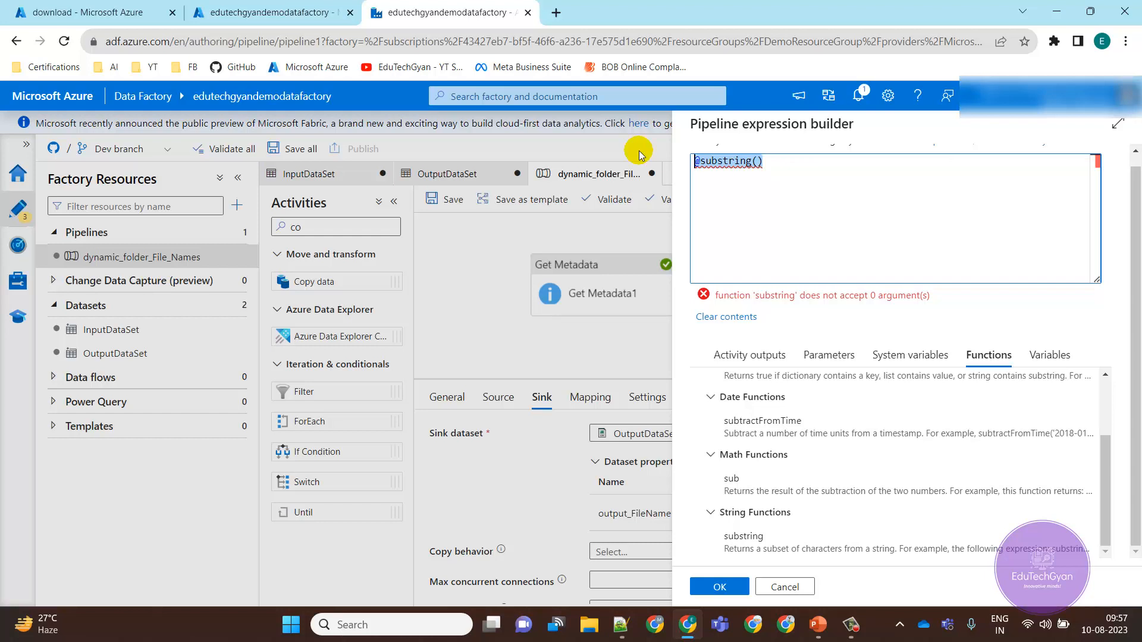
key("ctrl+x")
left_click(622, 628)
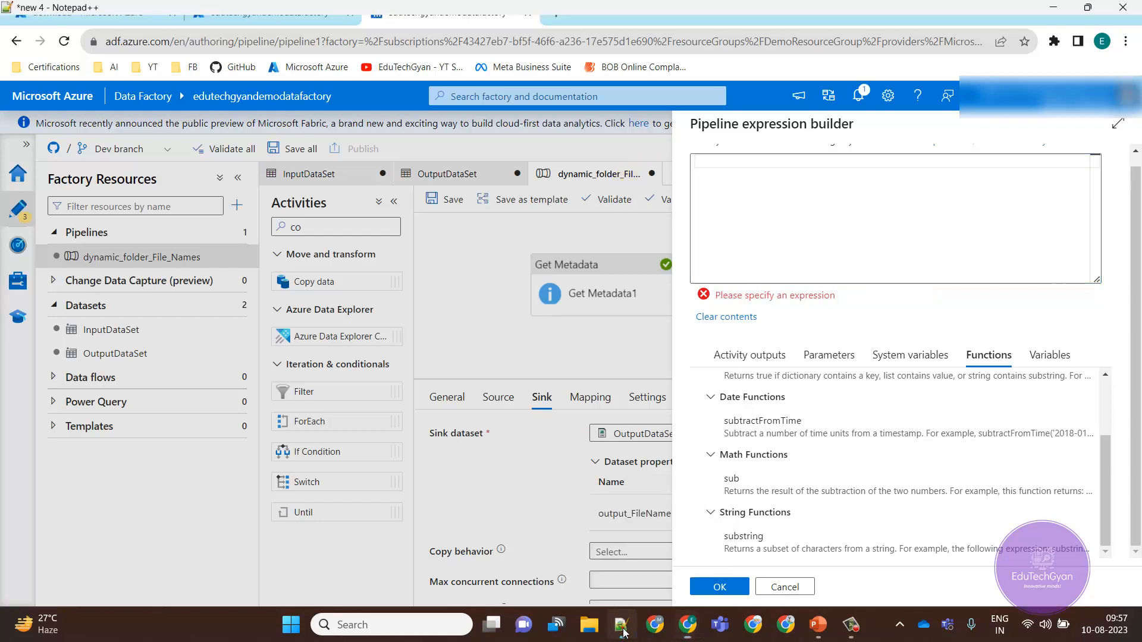
left_click(446, 154)
key("Return")
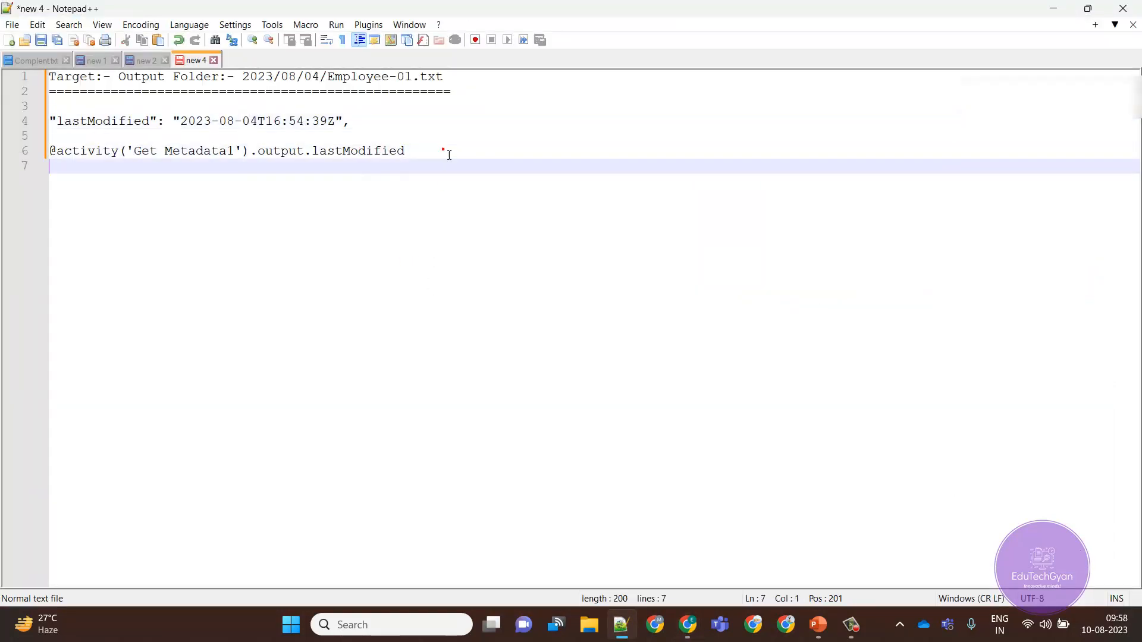
type("==========================")
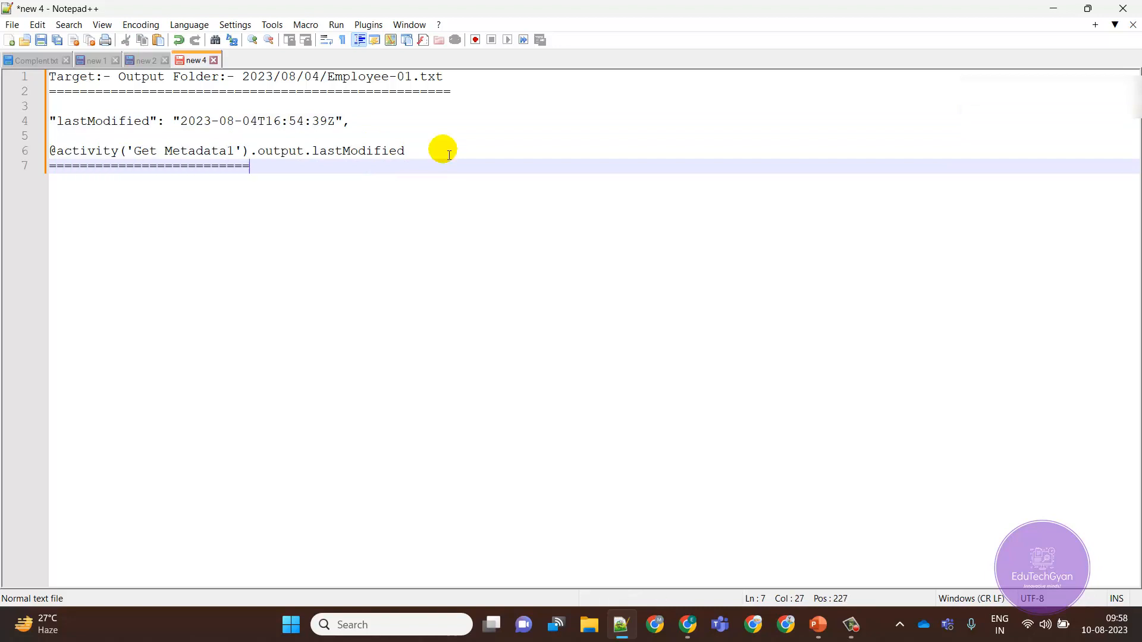
type("======================")
key("Return")
key("Return")
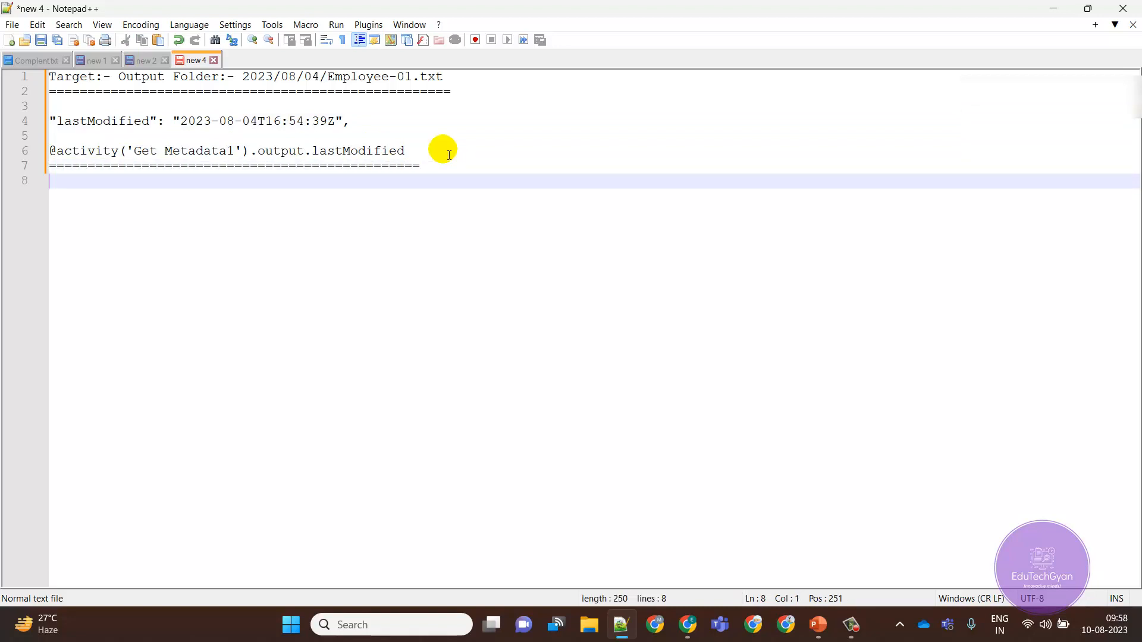
type("@substring()")
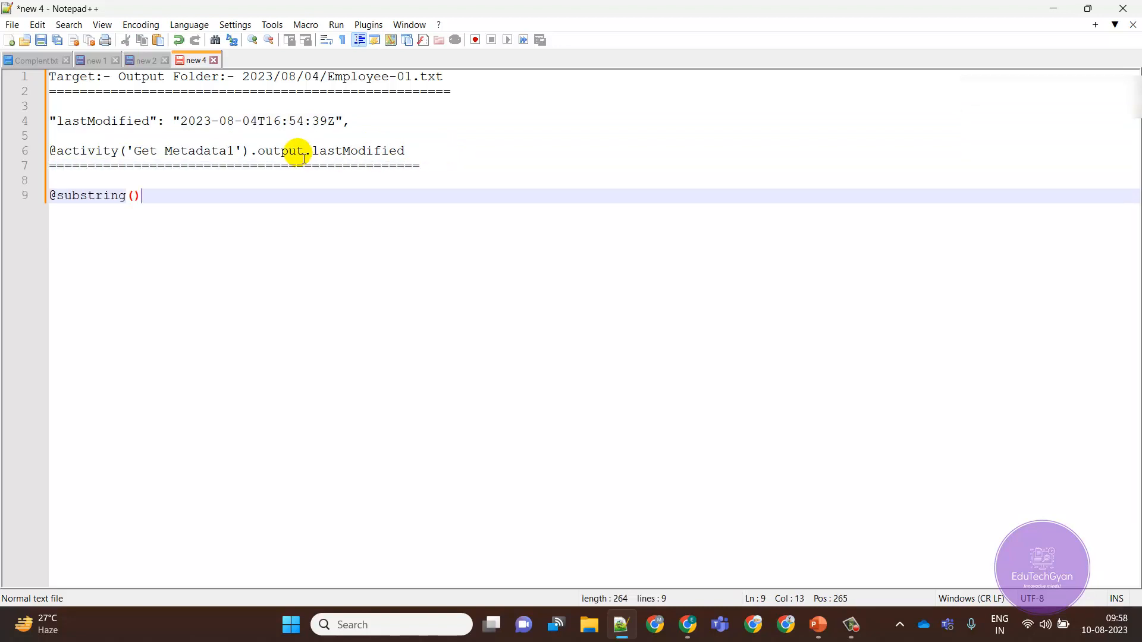
double_click(200, 124)
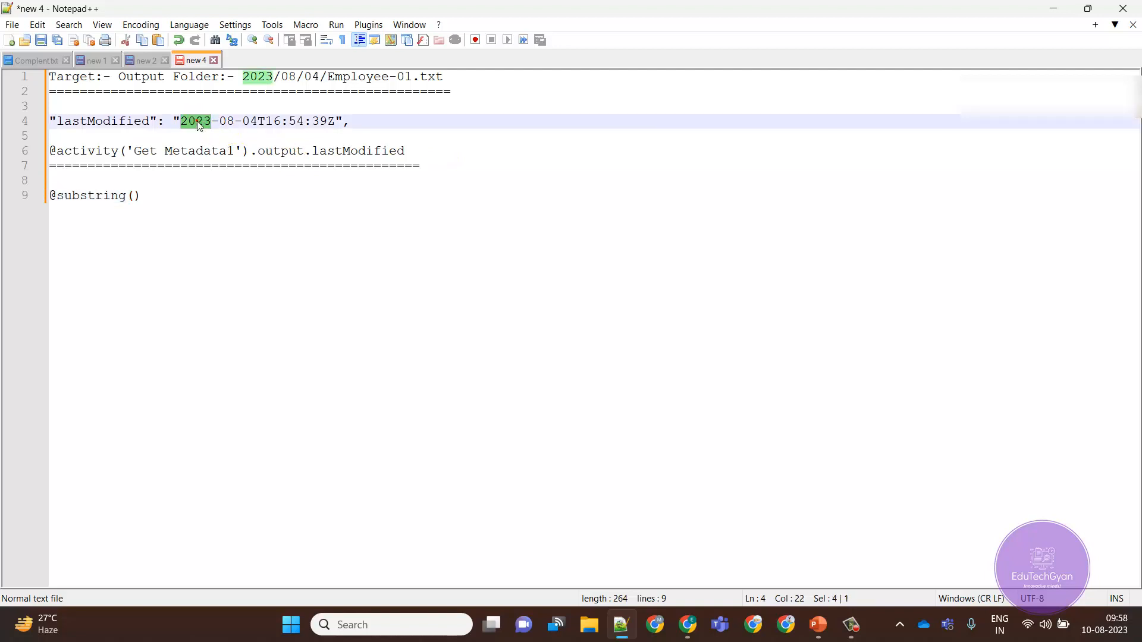
left_click(106, 183)
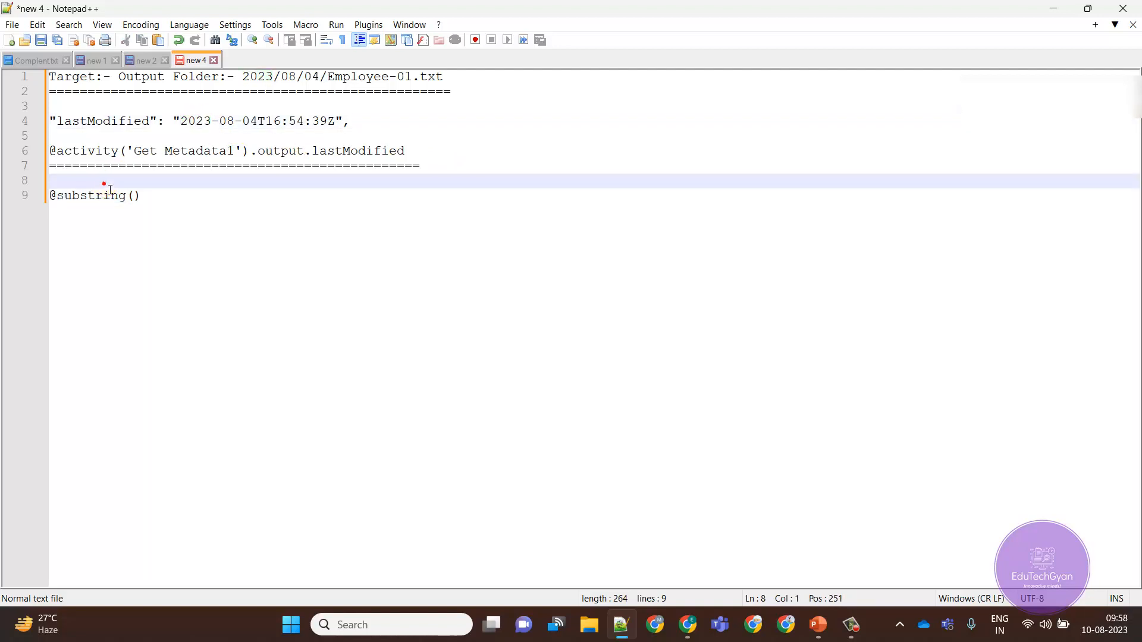
type("2023:-")
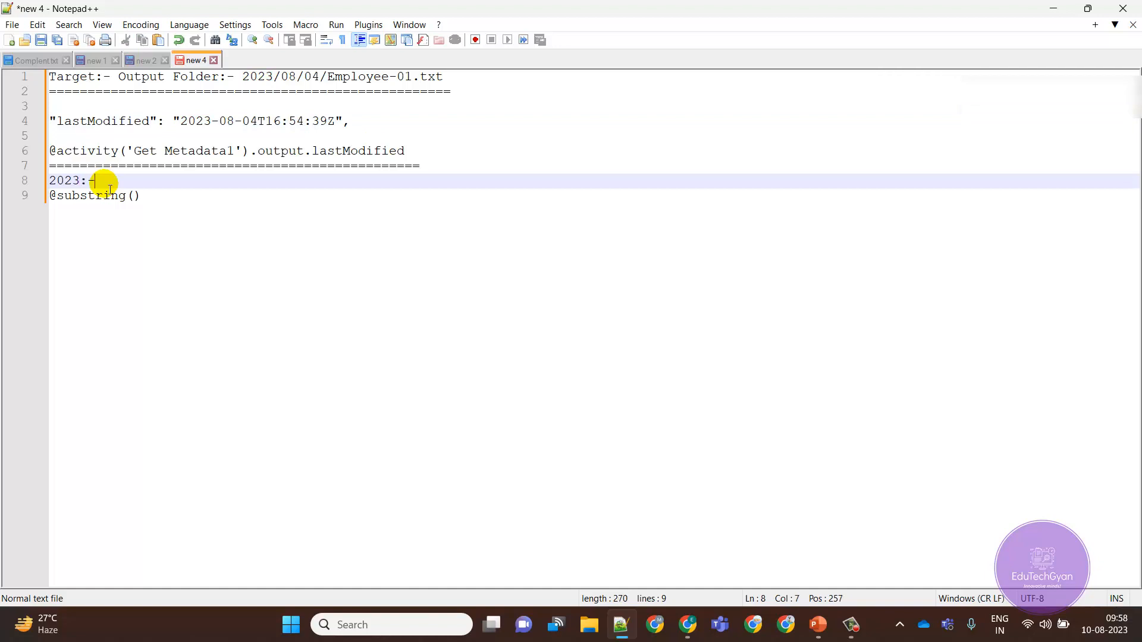
key("Return")
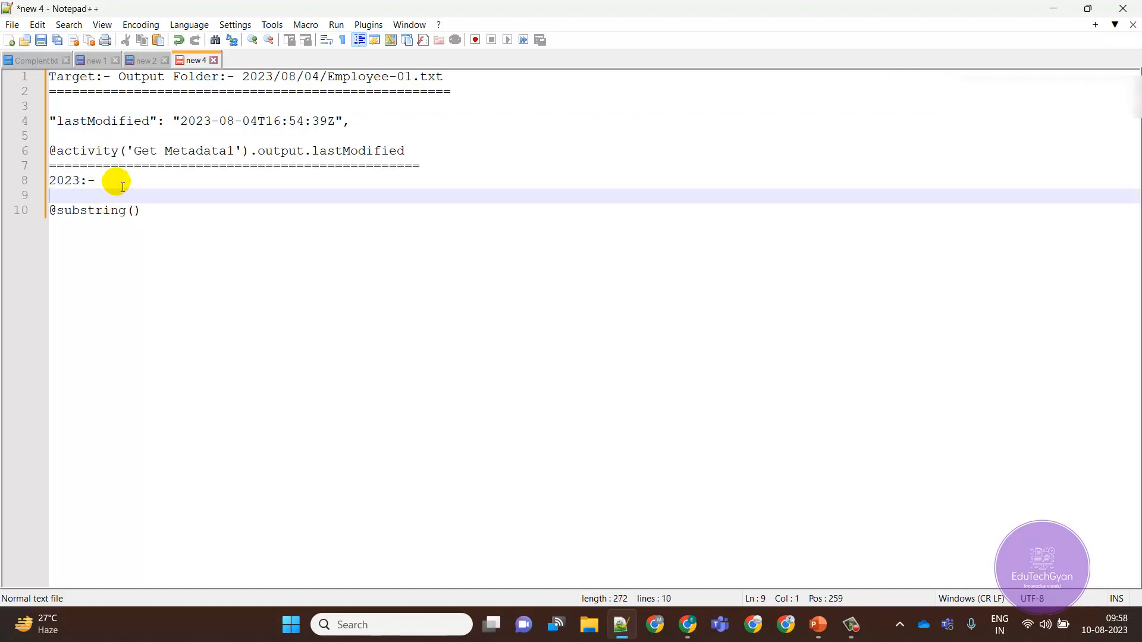
left_click(114, 182)
key("Delete")
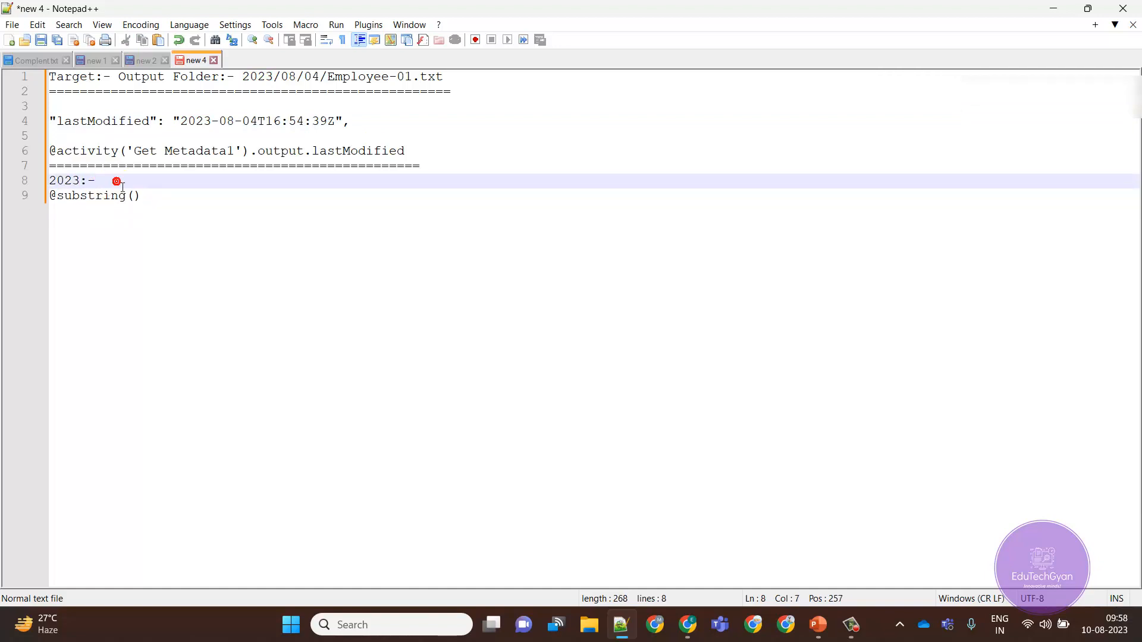
Step: Insert activity('Get Metadata1').output.lastModified, copied without its @ sign, between the parentheses of the 2023 substring expression
double_click(202, 127)
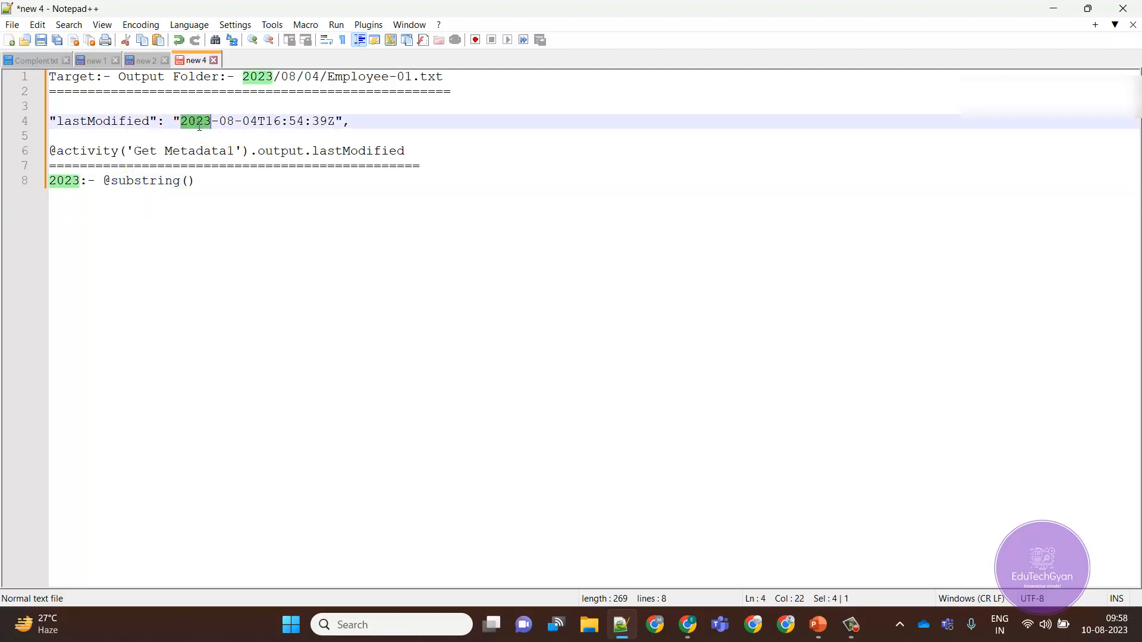
double_click(408, 153)
left_click_drag(408, 153, 57, 150)
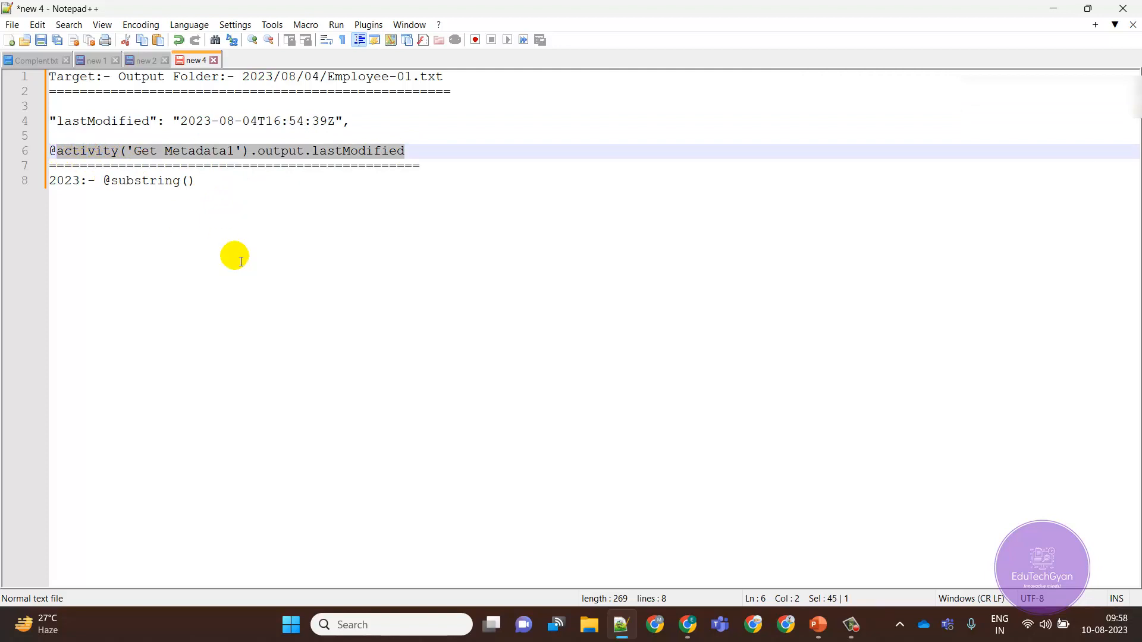
left_click(111, 185)
left_click_drag(105, 184, 111, 185)
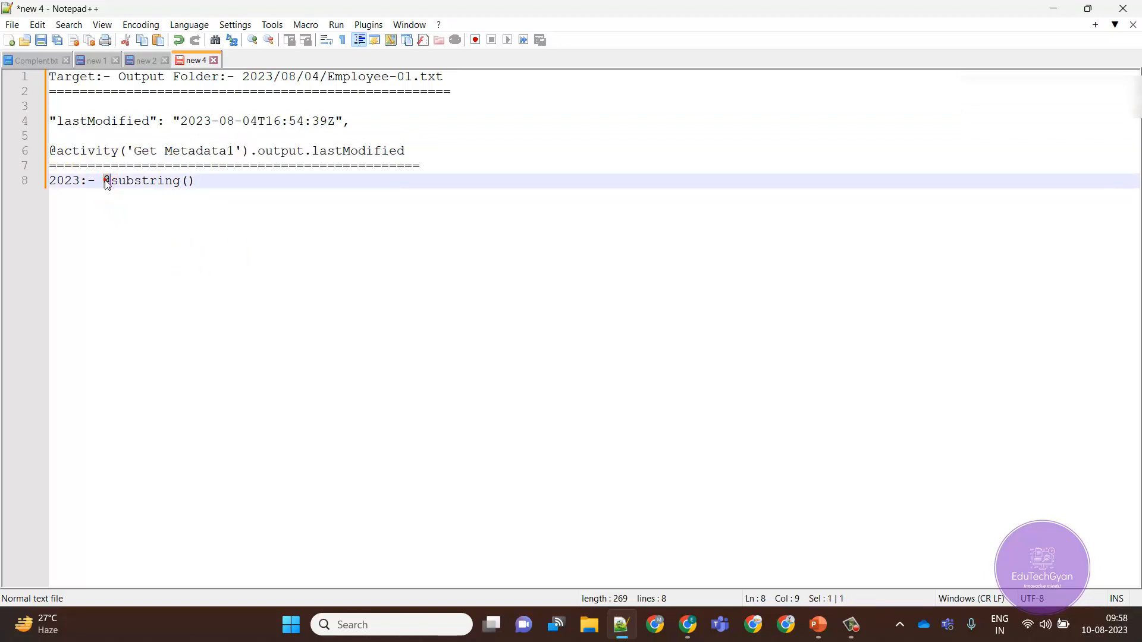
left_click(186, 181)
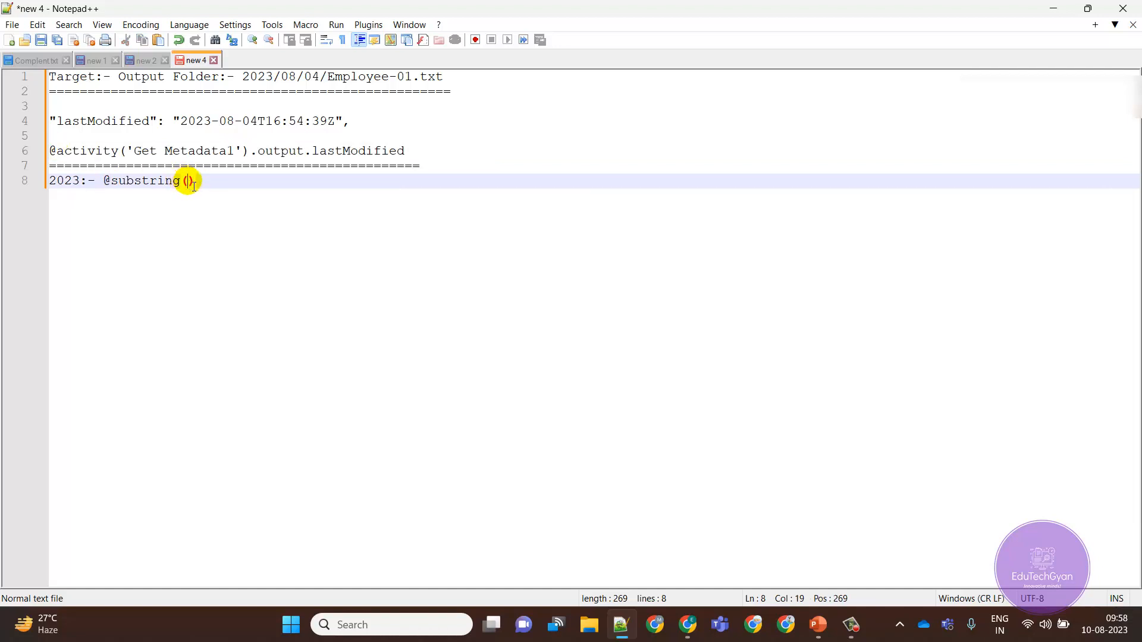
key("ctrl+v")
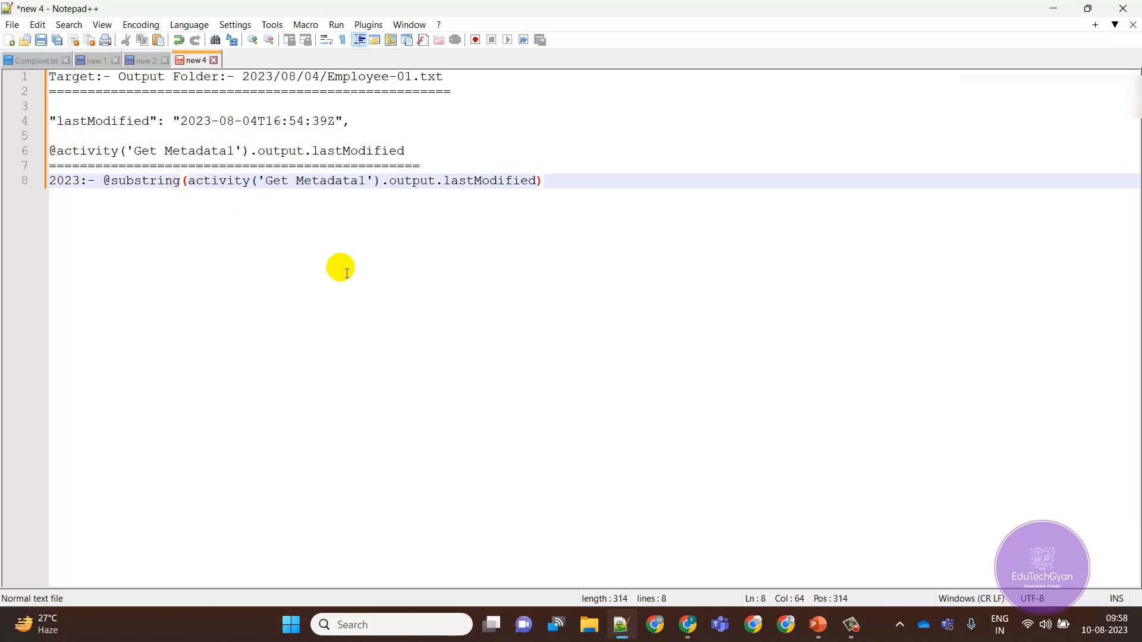
Step: Complete the 2023 substring expression with start index 0 and length 4
type(",0")
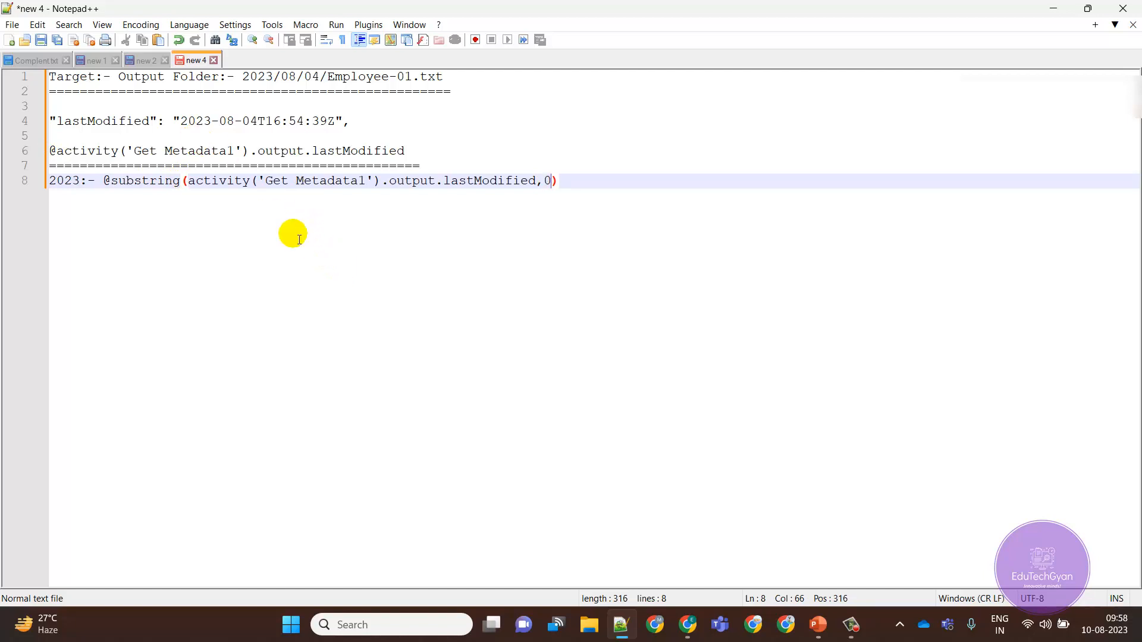
type(",")
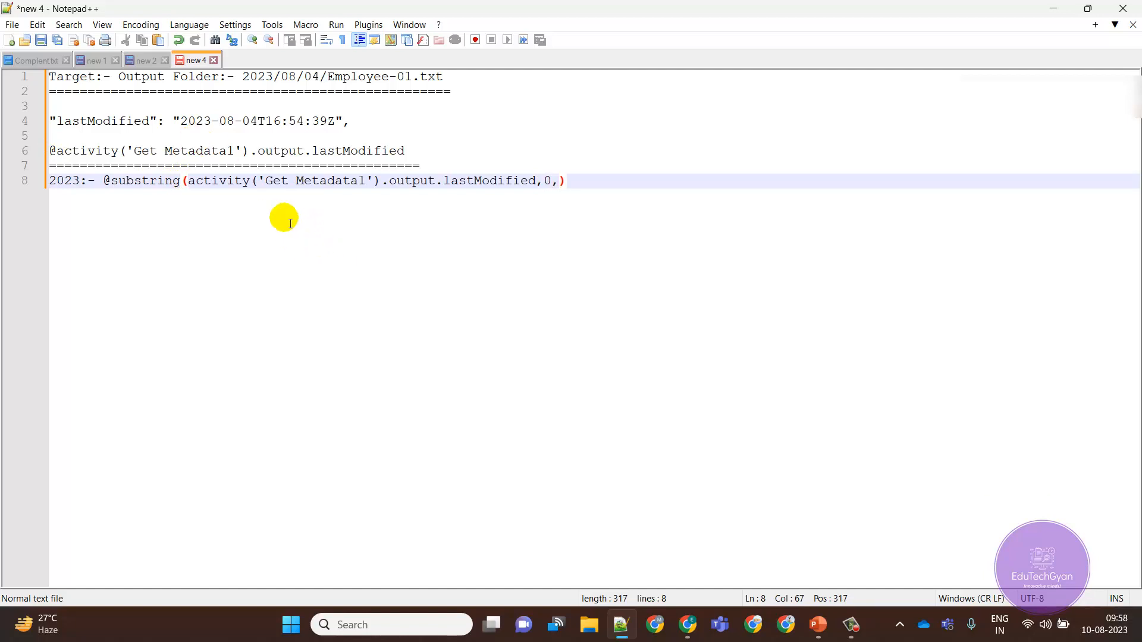
double_click(202, 122)
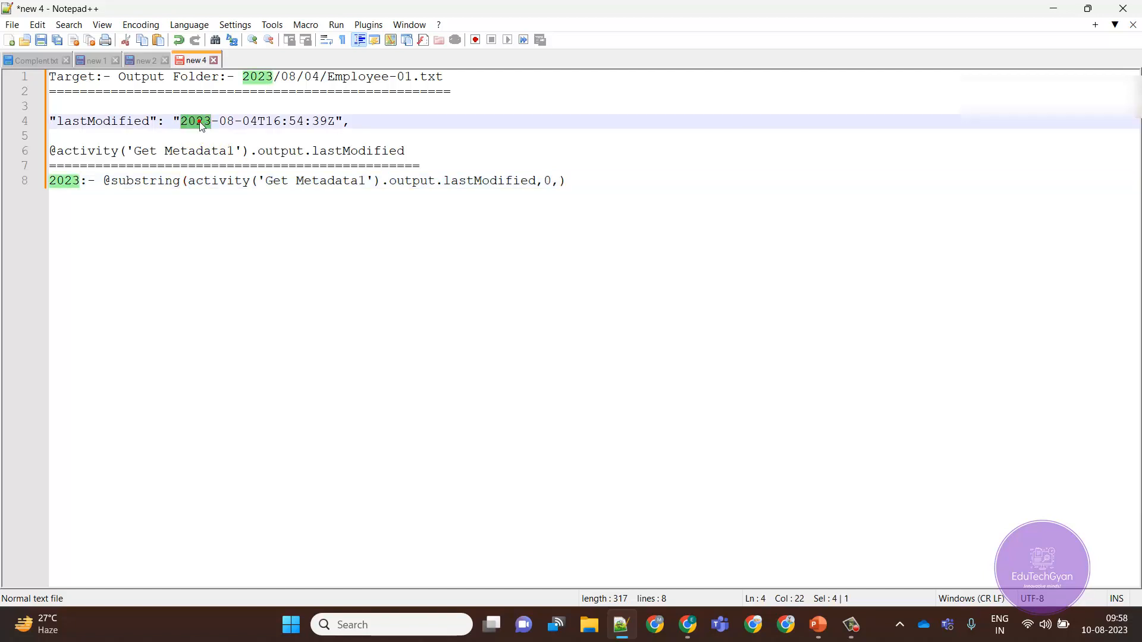
type("4")
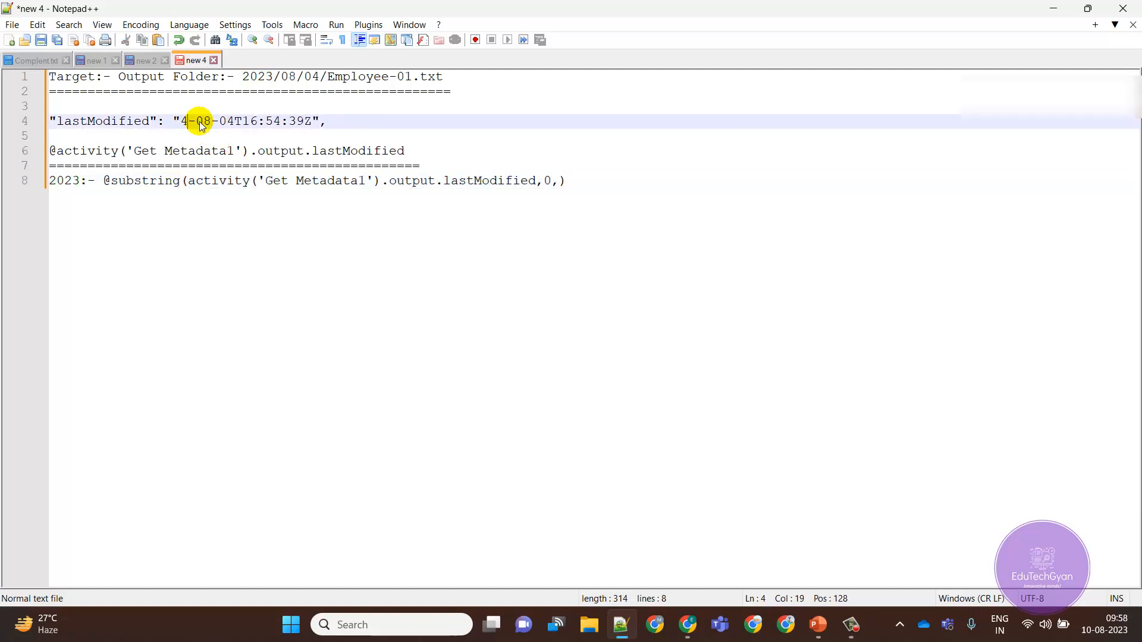
key("ctrl+z")
left_click(562, 182)
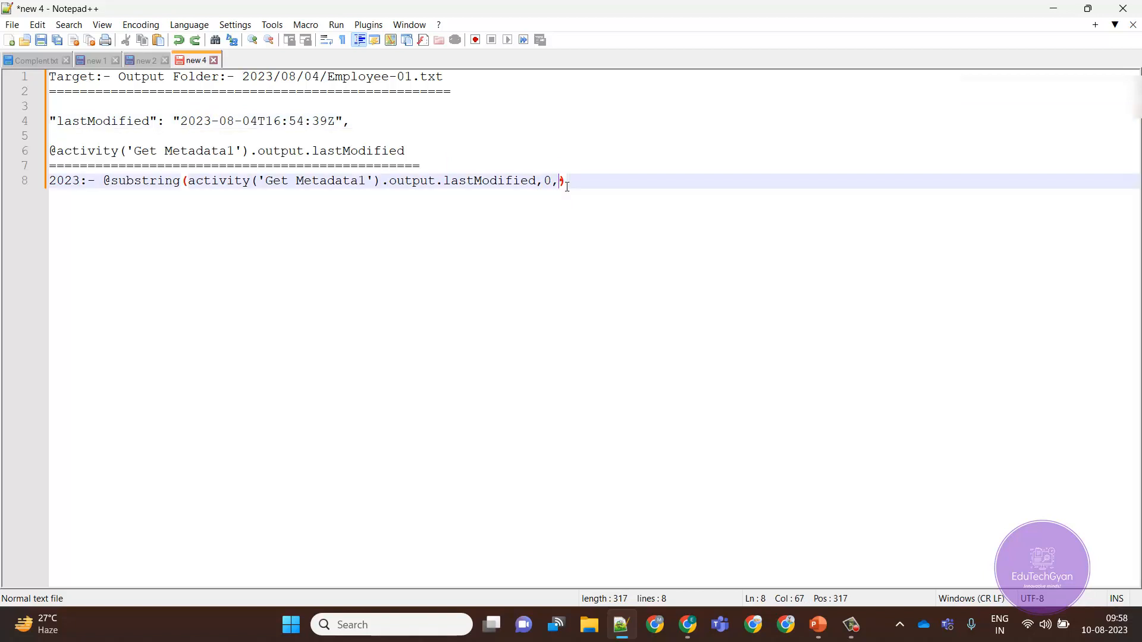
type("4")
Step: Duplicate the 2023 substring line below the original, leaving one blank line between them
left_click(592, 187)
left_click_drag(592, 187, 45, 186)
key("ctrl+c")
key("End")
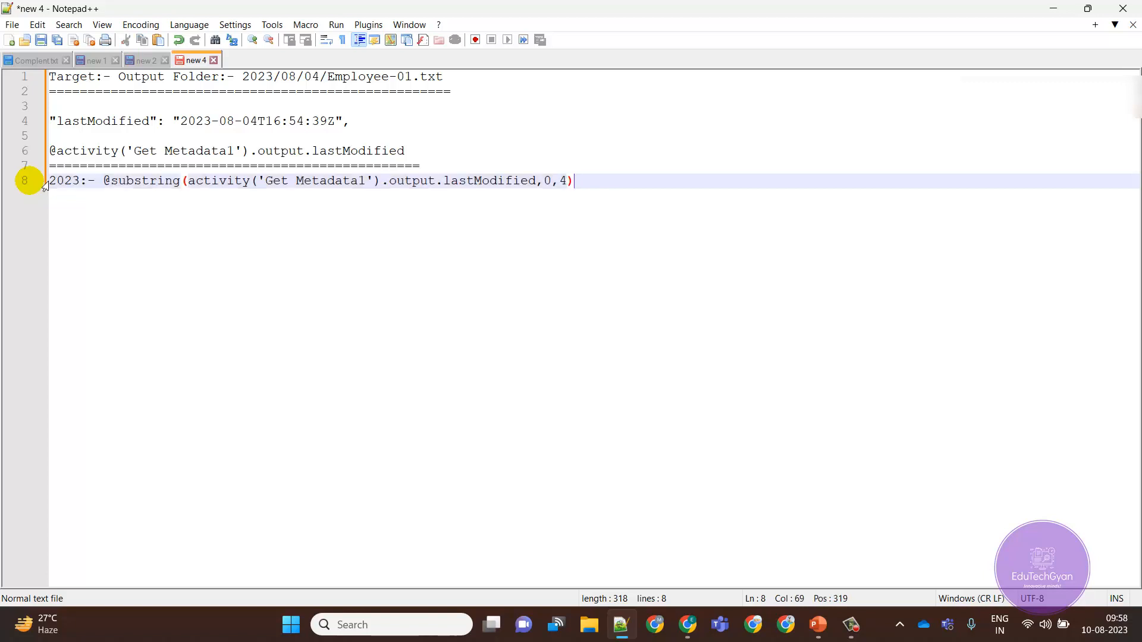
key("Return")
key("Return")
key("ctrl+v")
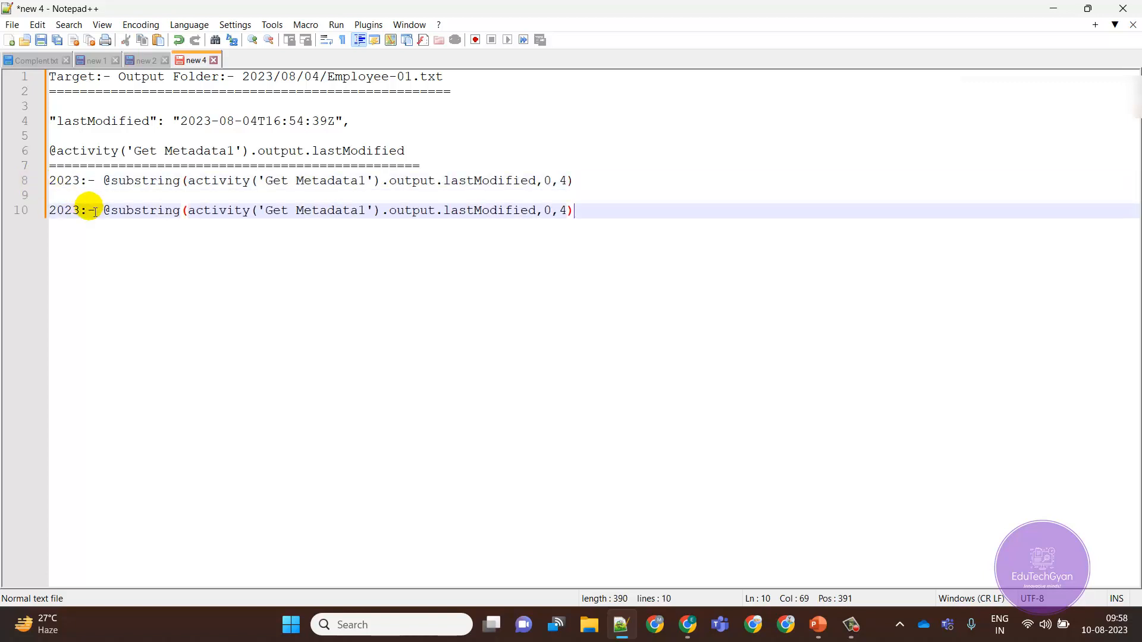
Step: Relabel the duplicated substring line as 08 to match the month in the lastModified value
double_click(227, 122)
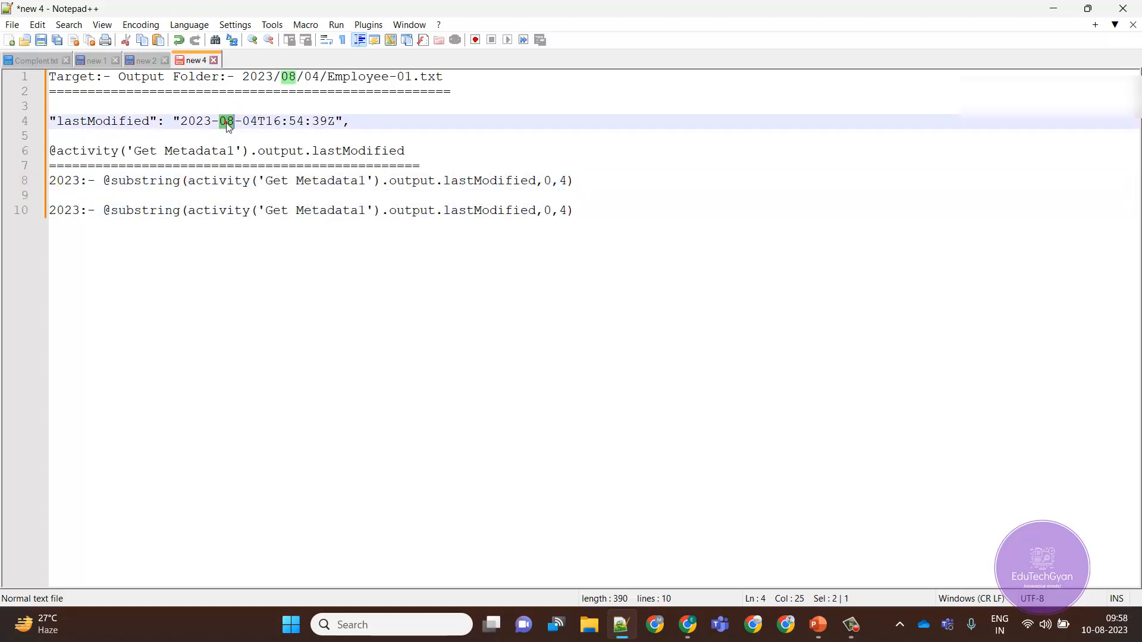
left_click(85, 213)
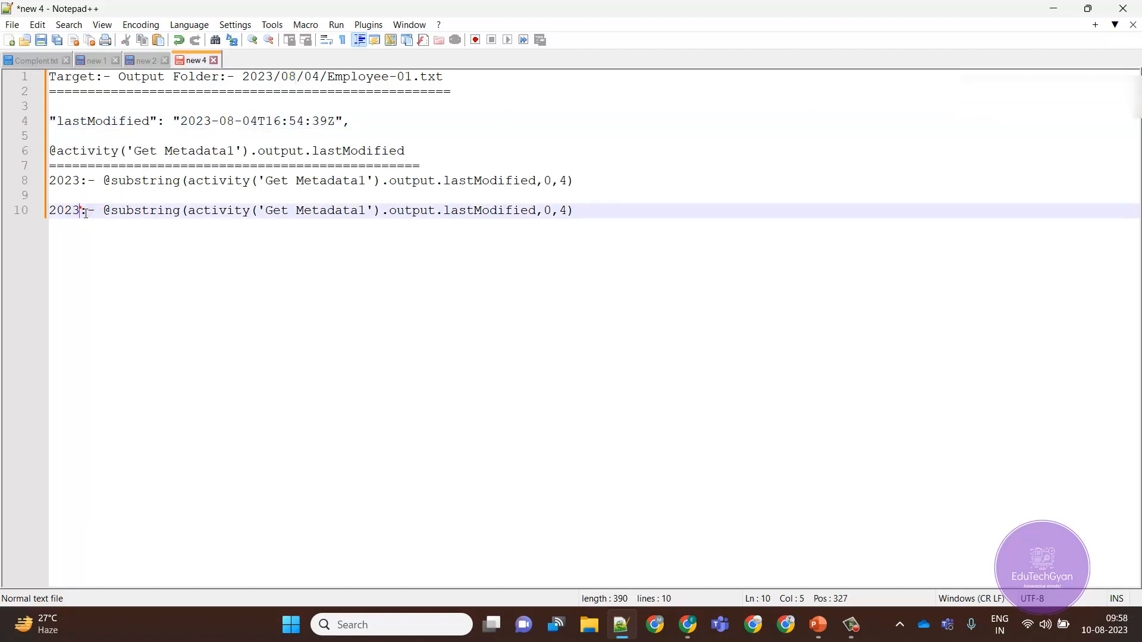
left_click_drag(85, 212, 30, 211)
type("08")
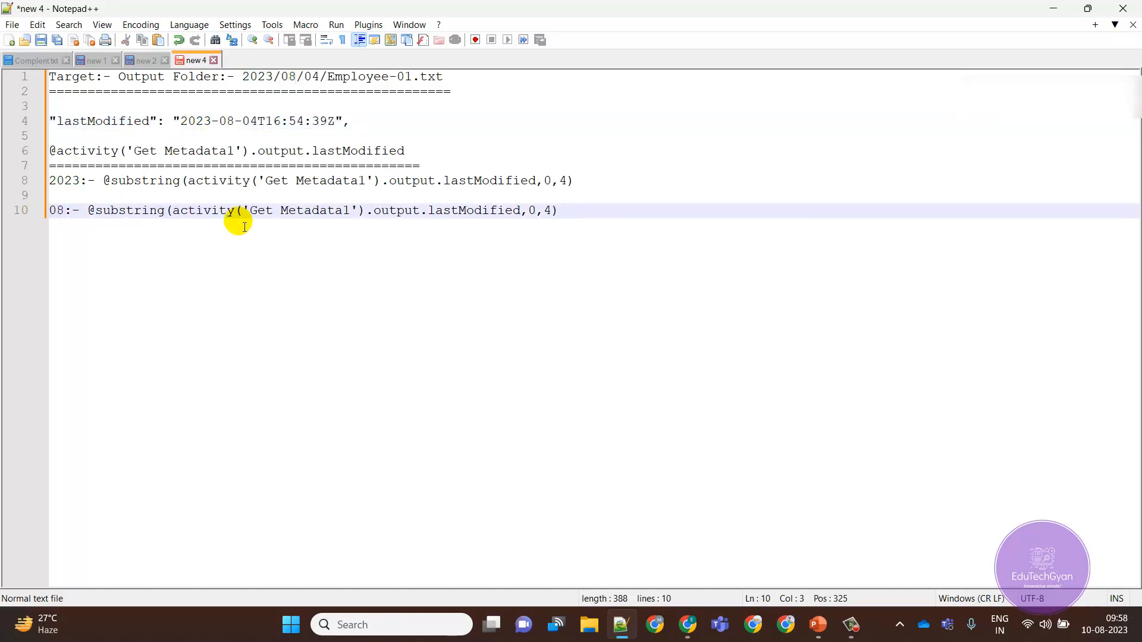
Step: Count the month's position in the lastModified value and set the 08 substring to start index 5 and length 2
left_click(181, 123)
key("Right")
key("Right")
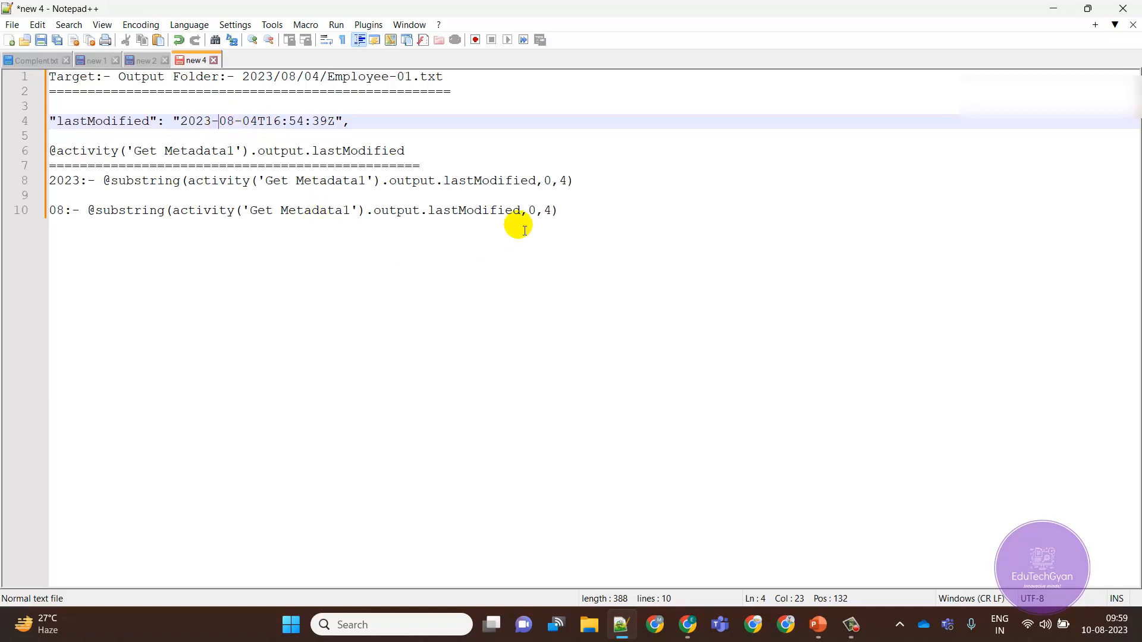
left_click(539, 215)
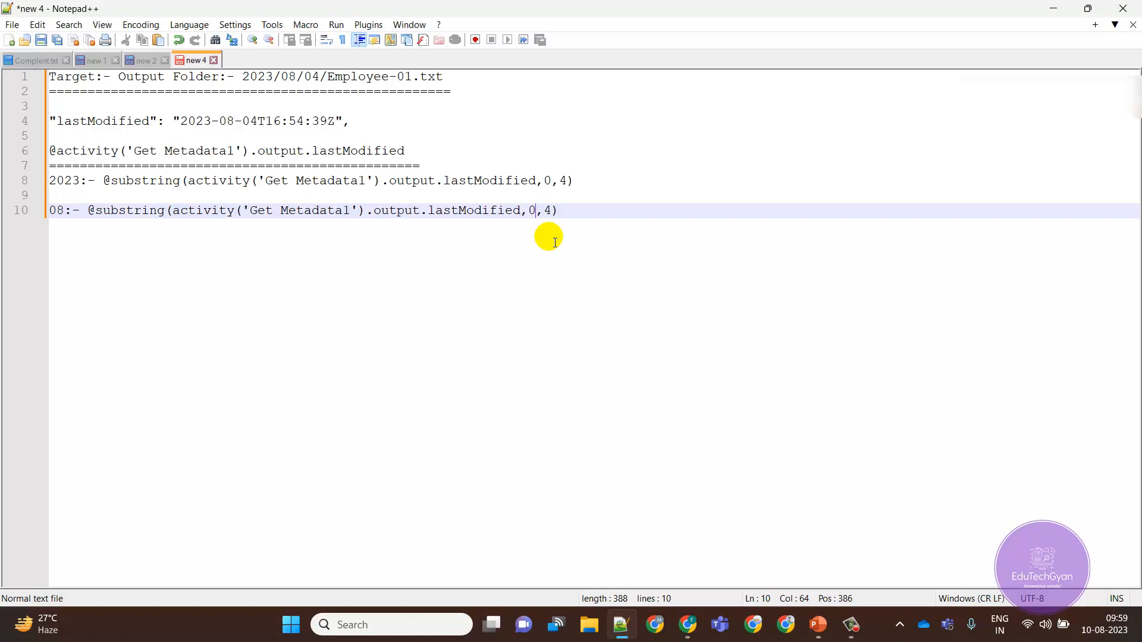
left_click(555, 211)
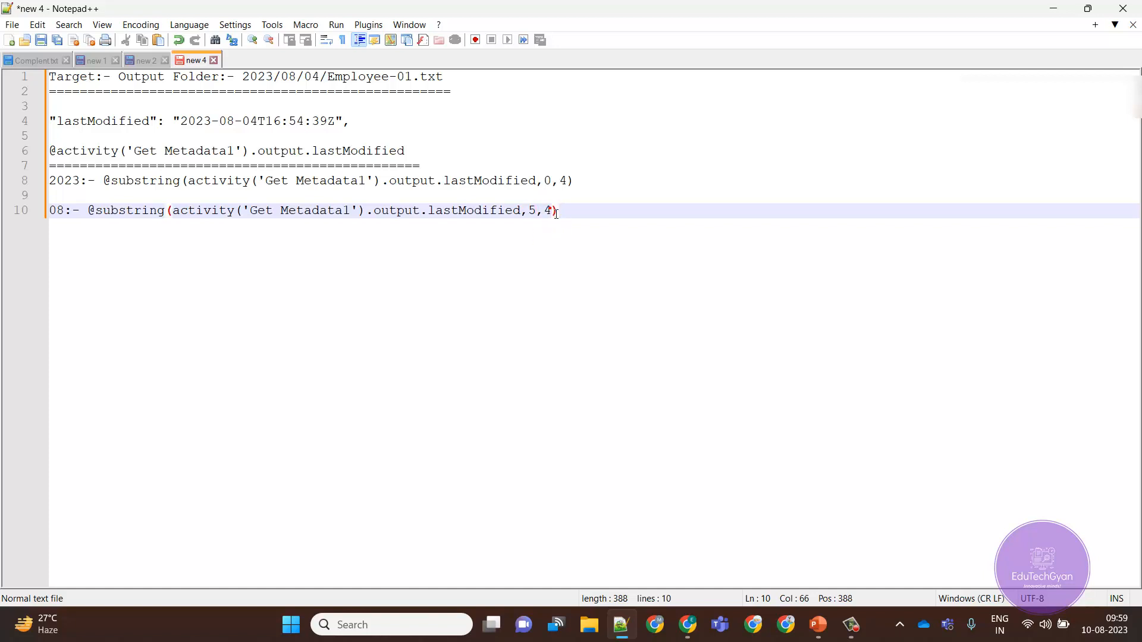
key("BackSpace")
type("2")
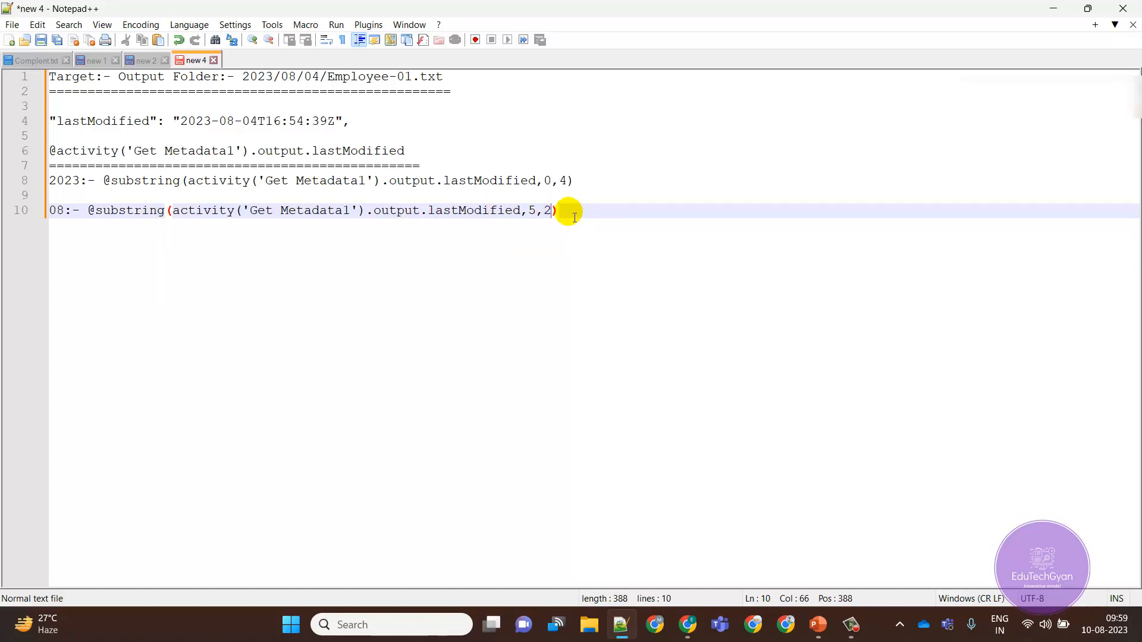
Step: Duplicate the 08 substring line below a blank line and relabel the copy as 04 for the day
left_click_drag(562, 212, 41, 211)
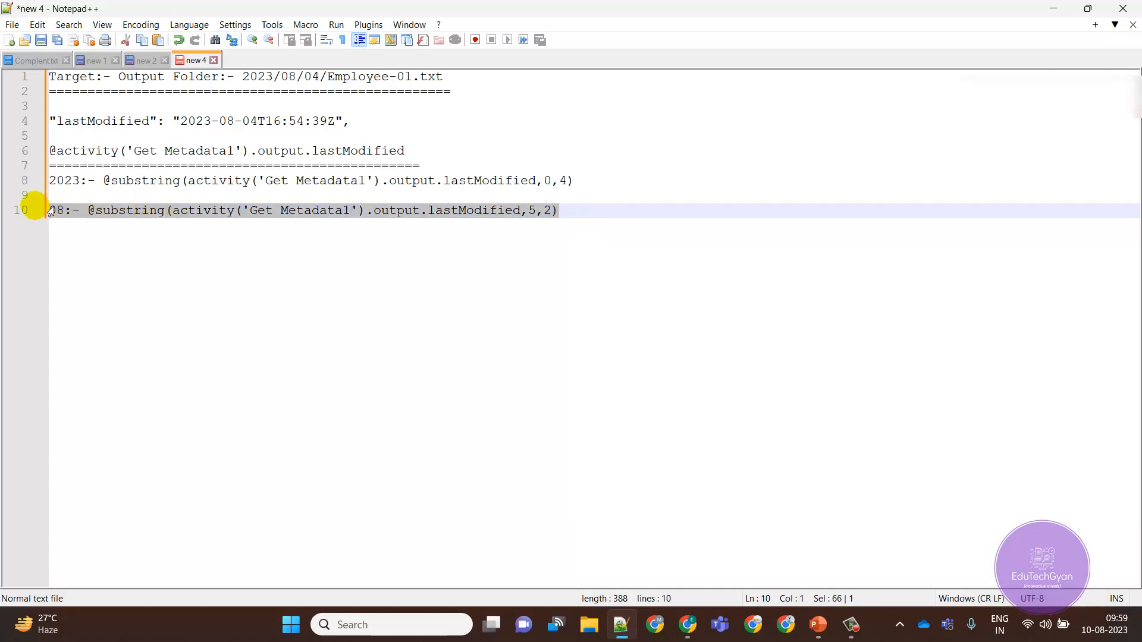
key("ctrl+c")
key("End")
key("Return")
key("Return")
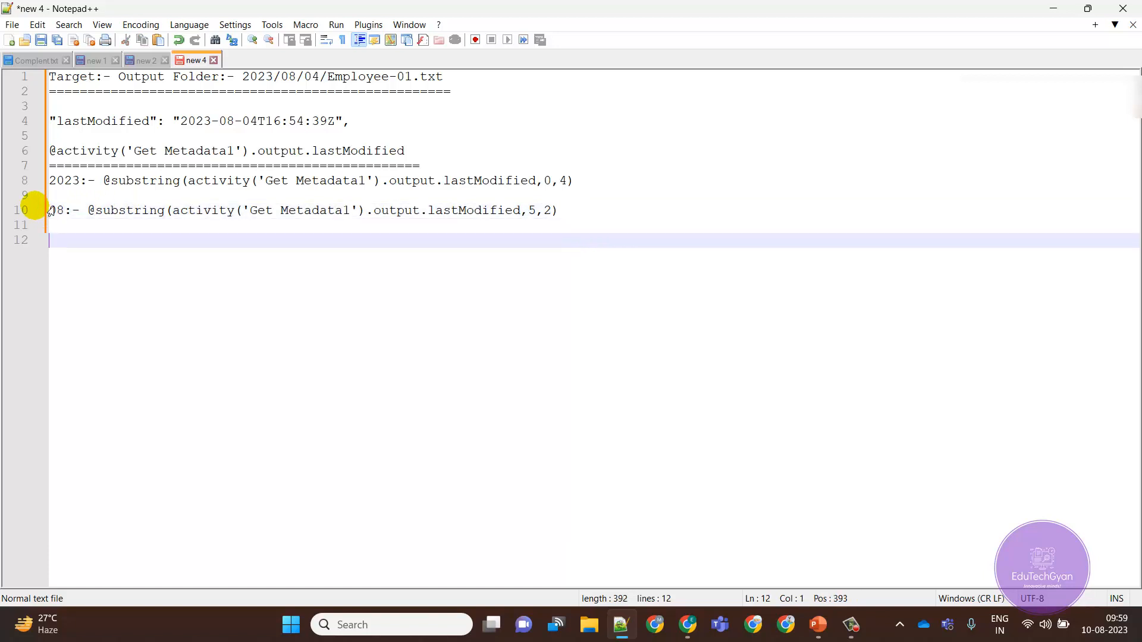
key("ctrl+v")
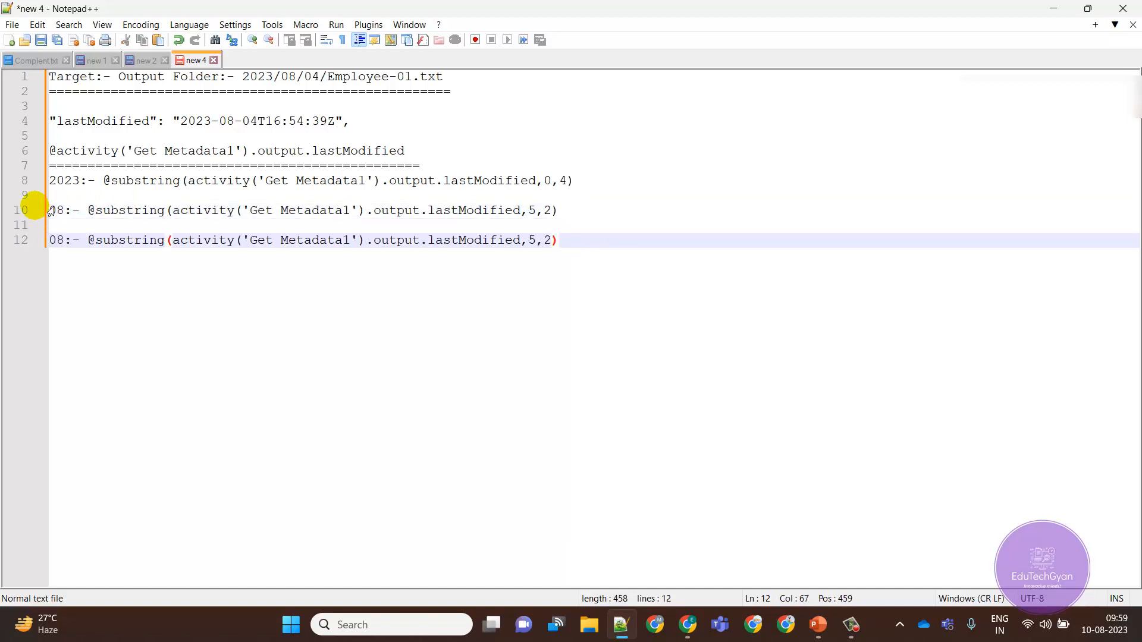
left_click(66, 241)
key("BackSpace")
type("4")
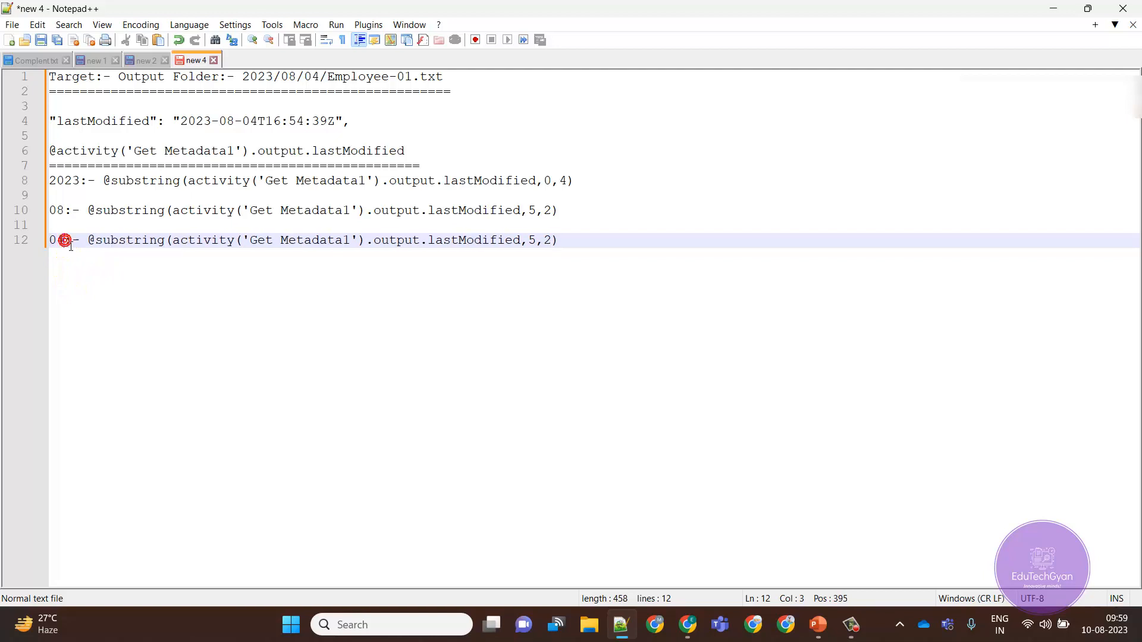
Step: Count the day's position in the lastModified value and set the 04 substring's start index to 8
left_click(184, 122)
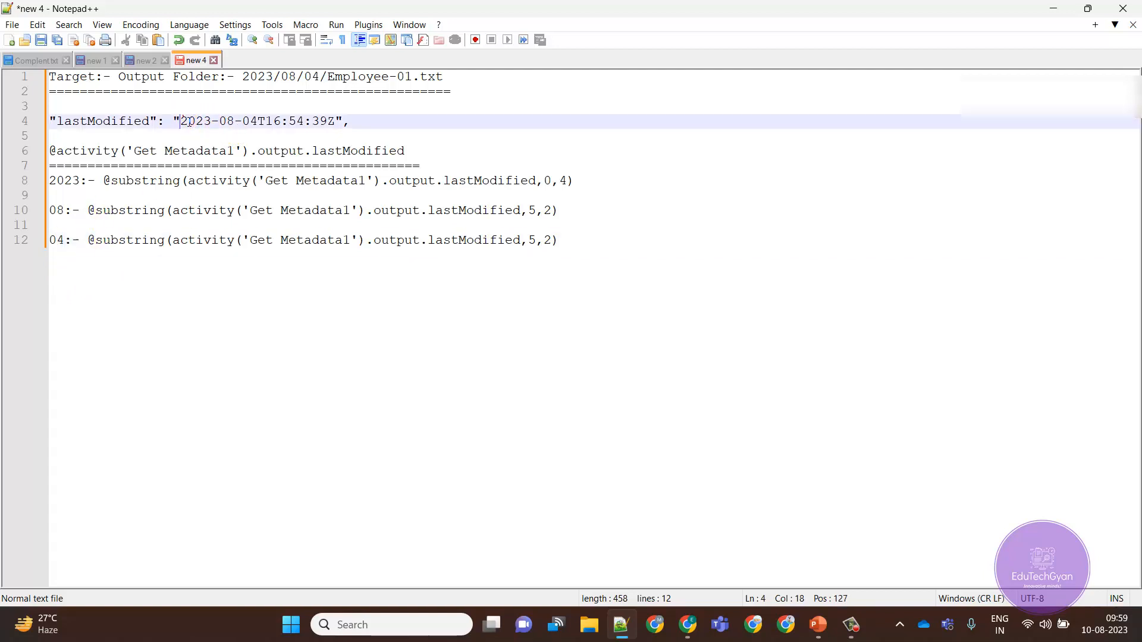
key("Right")
key("Right")
key("Right")
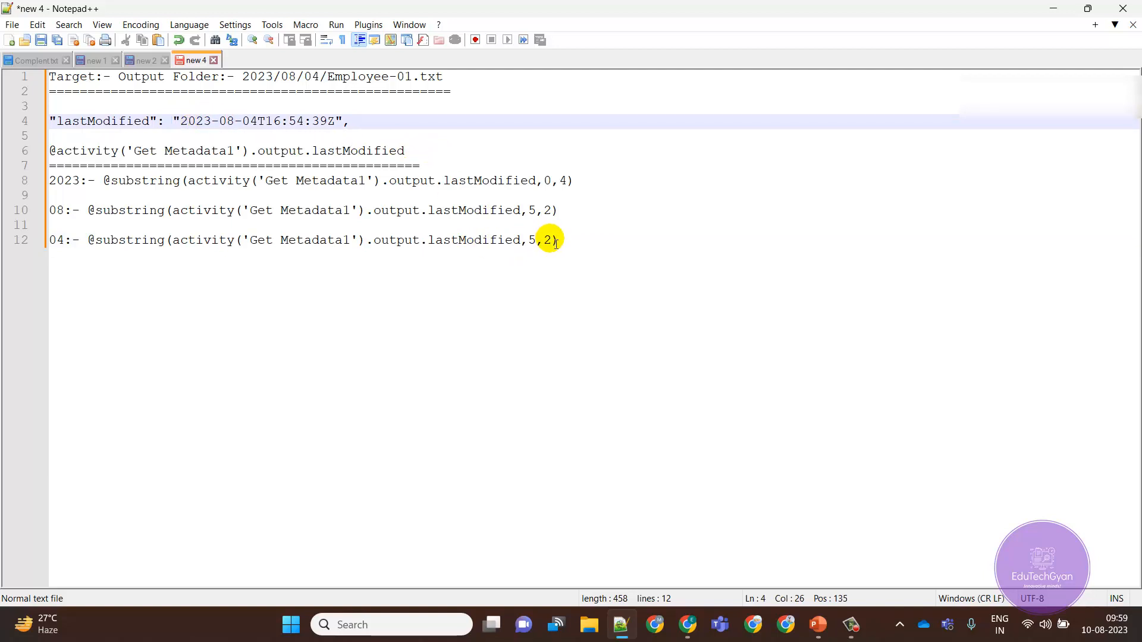
left_click(539, 244)
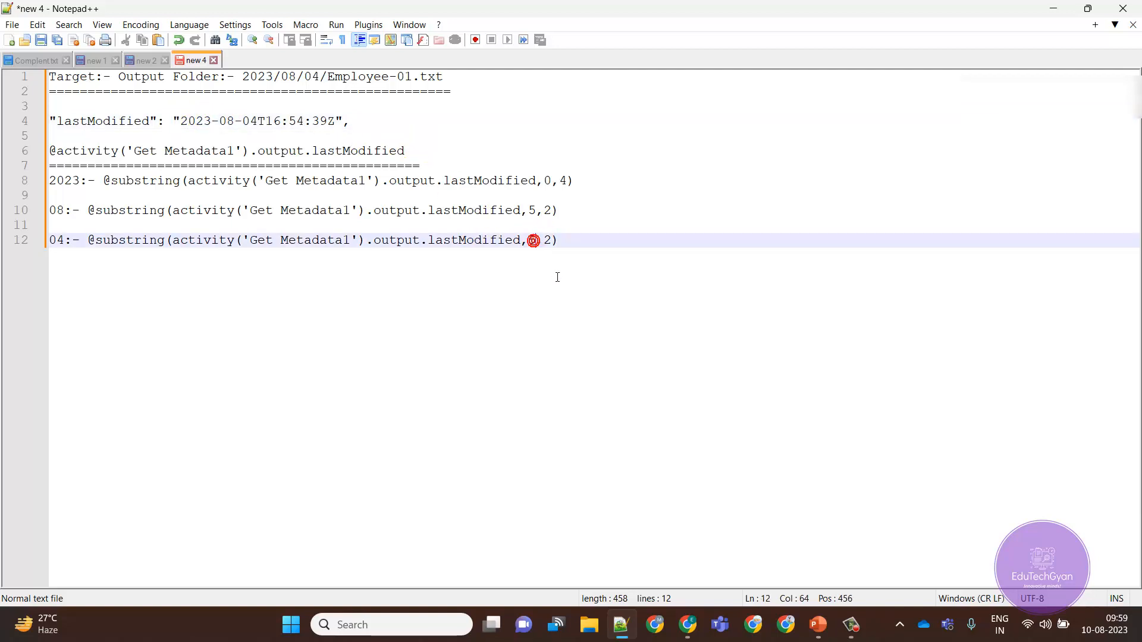
key("BackSpace")
type("8")
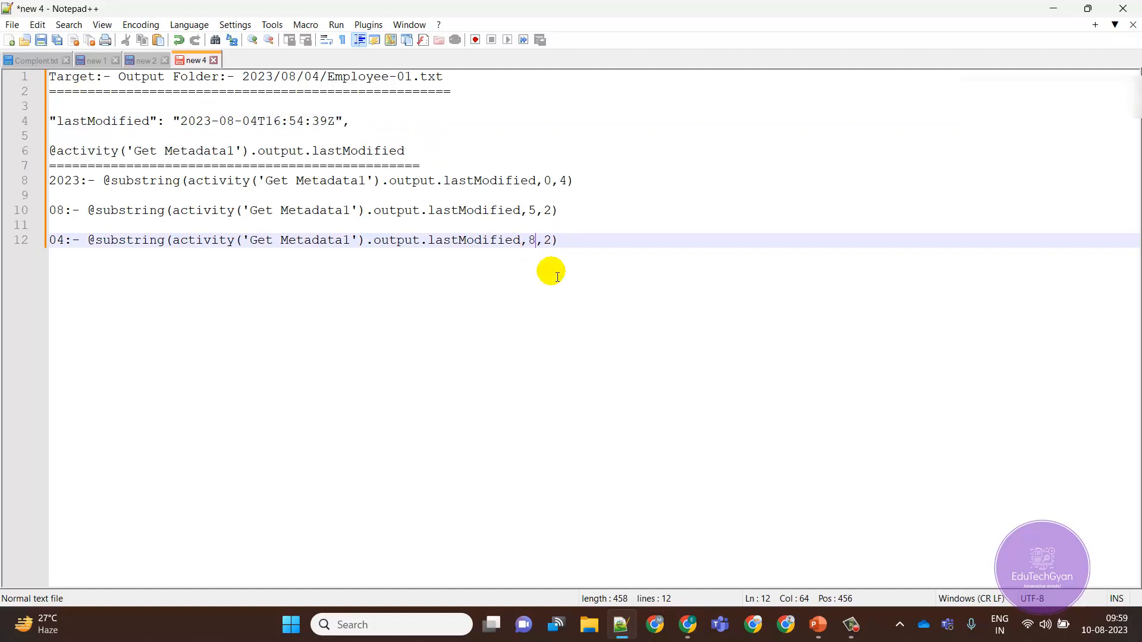
left_click(554, 244)
left_click(545, 241)
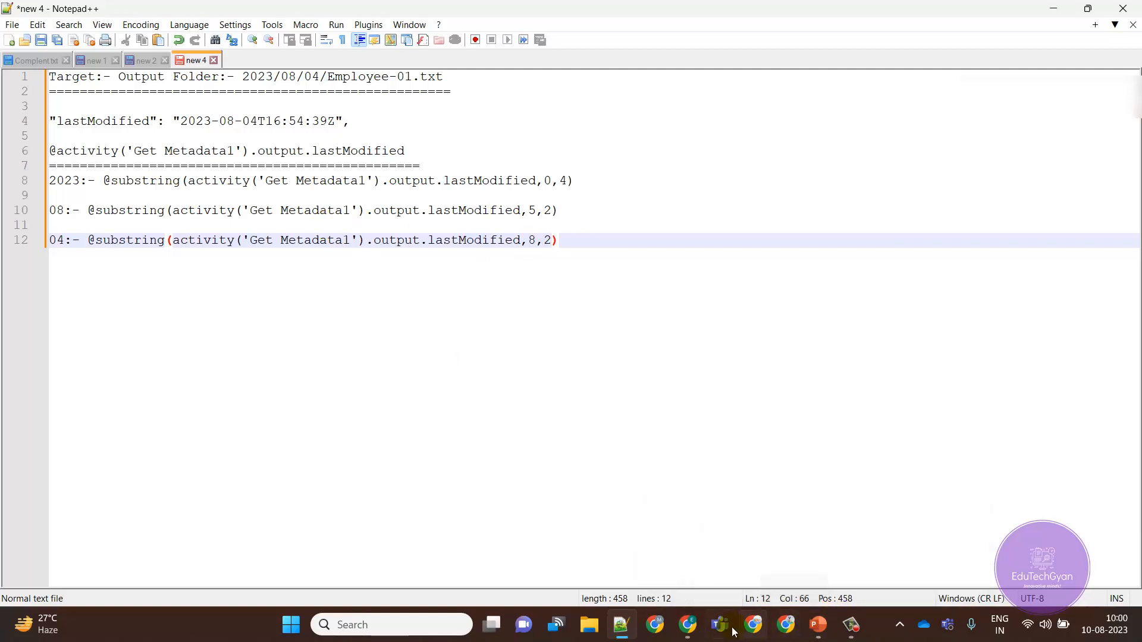
left_click(688, 632)
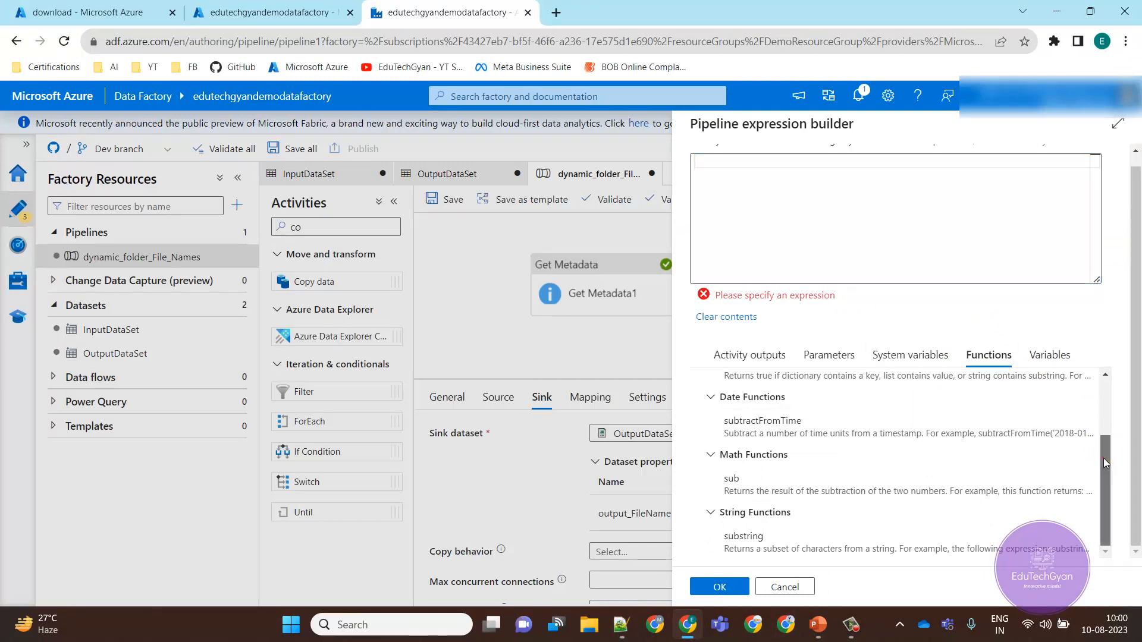
left_click_drag(1104, 501, 1112, 358)
double_click(788, 388)
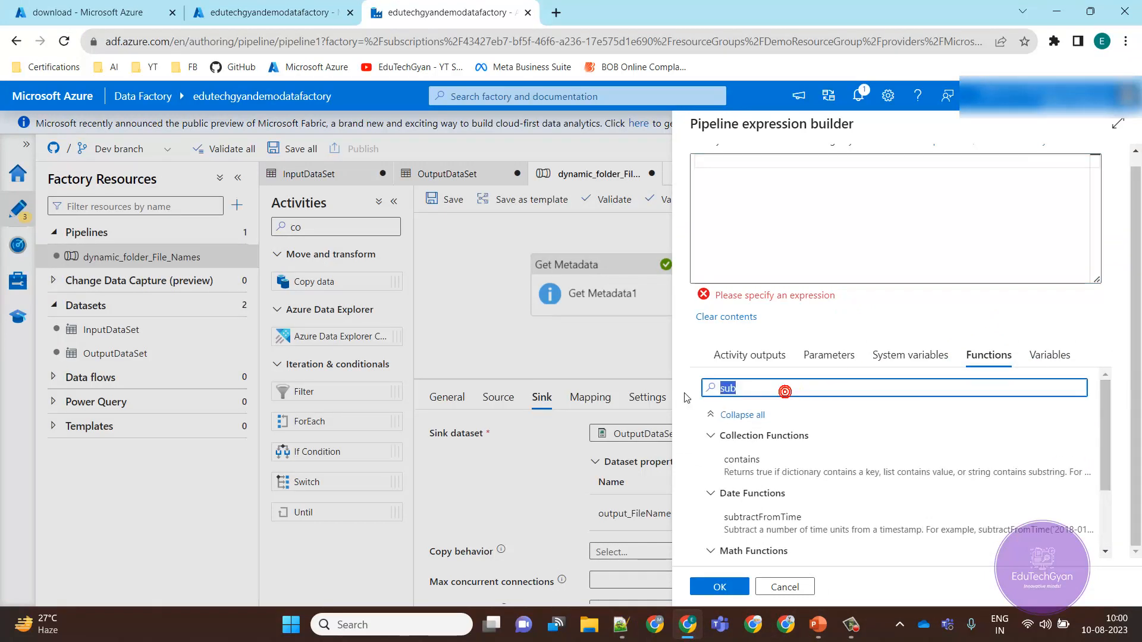
type("con")
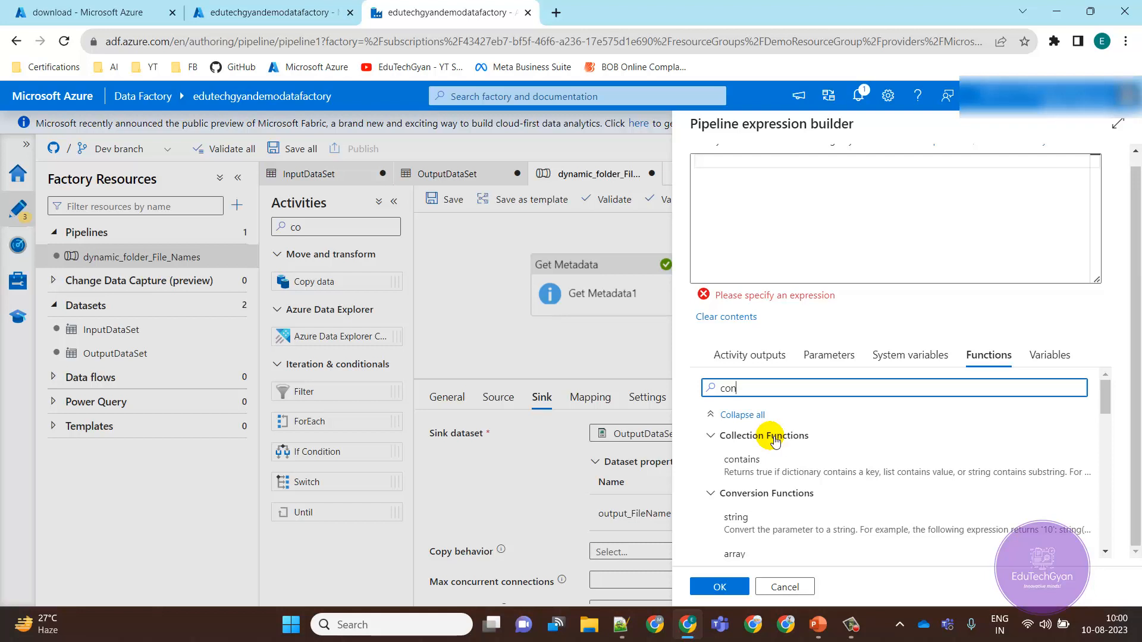
type("ca")
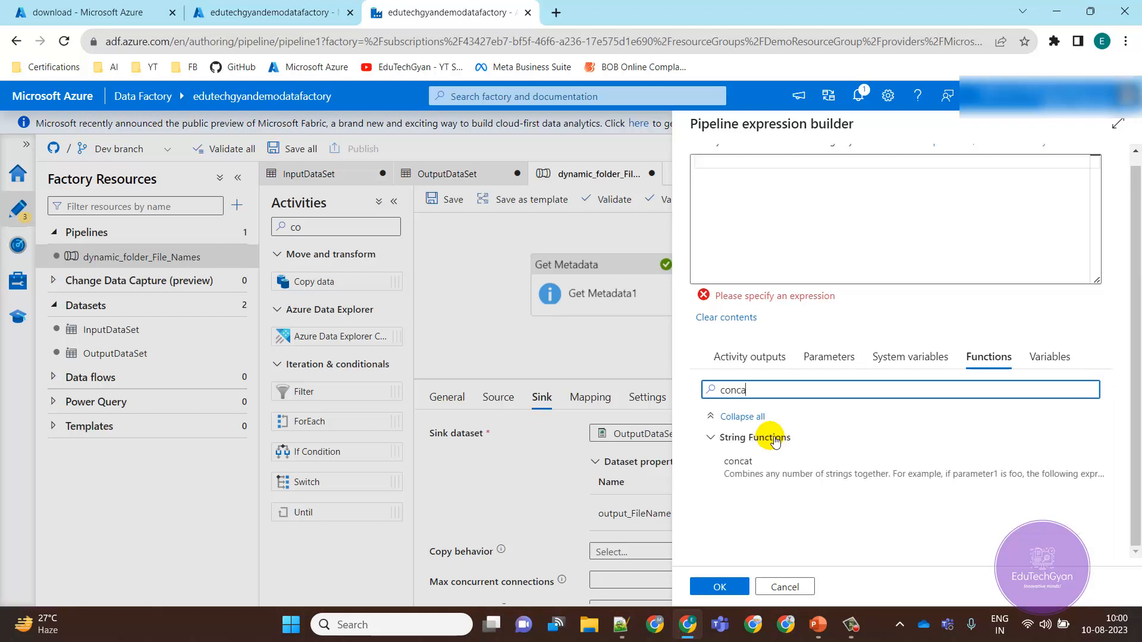
left_click(756, 476)
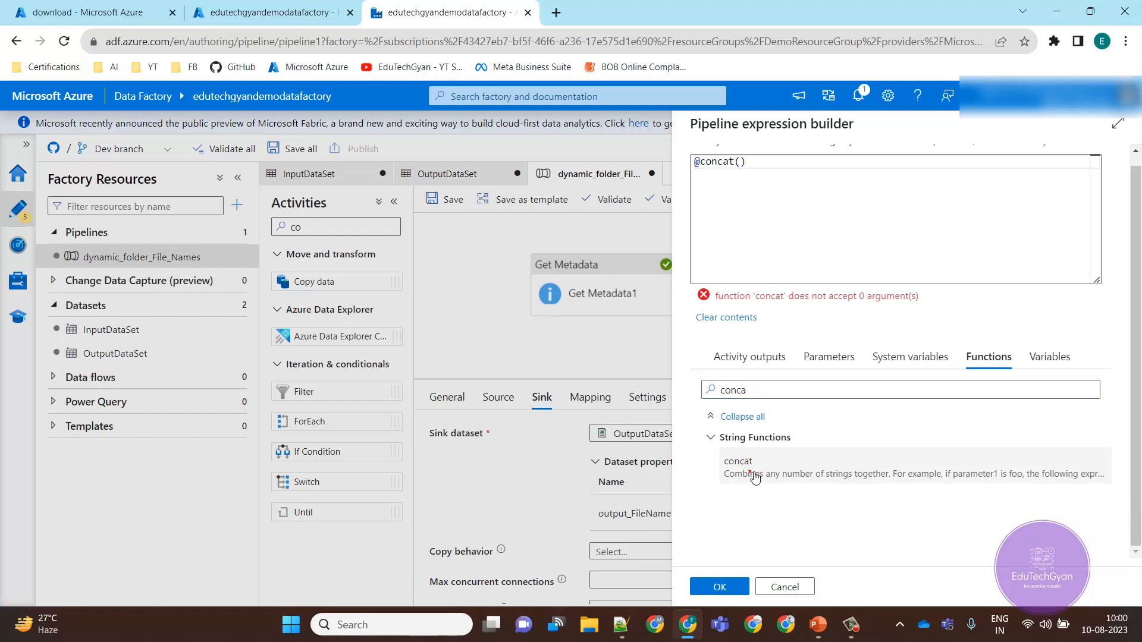
left_click_drag(758, 166, 618, 158)
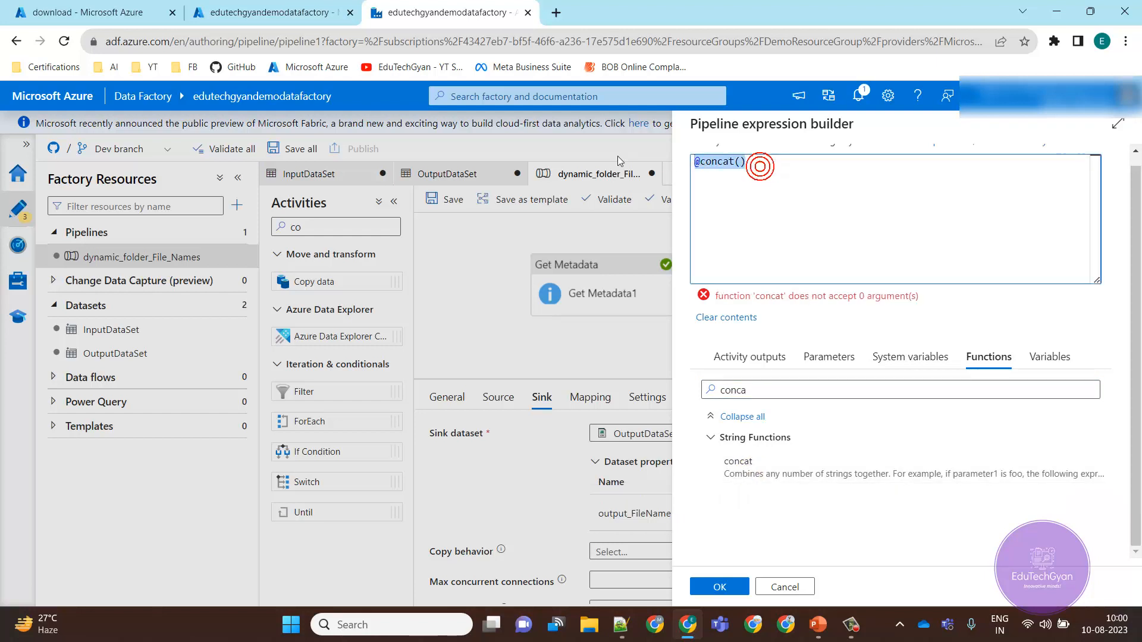
left_click(627, 634)
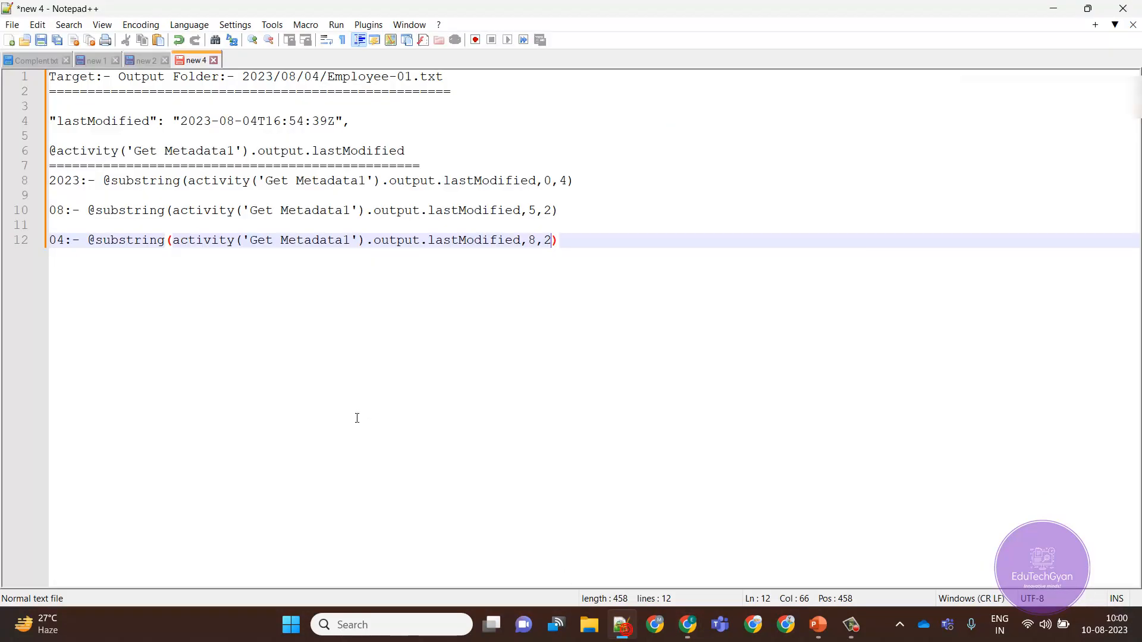
left_click(594, 242)
key("Return")
key("Return")
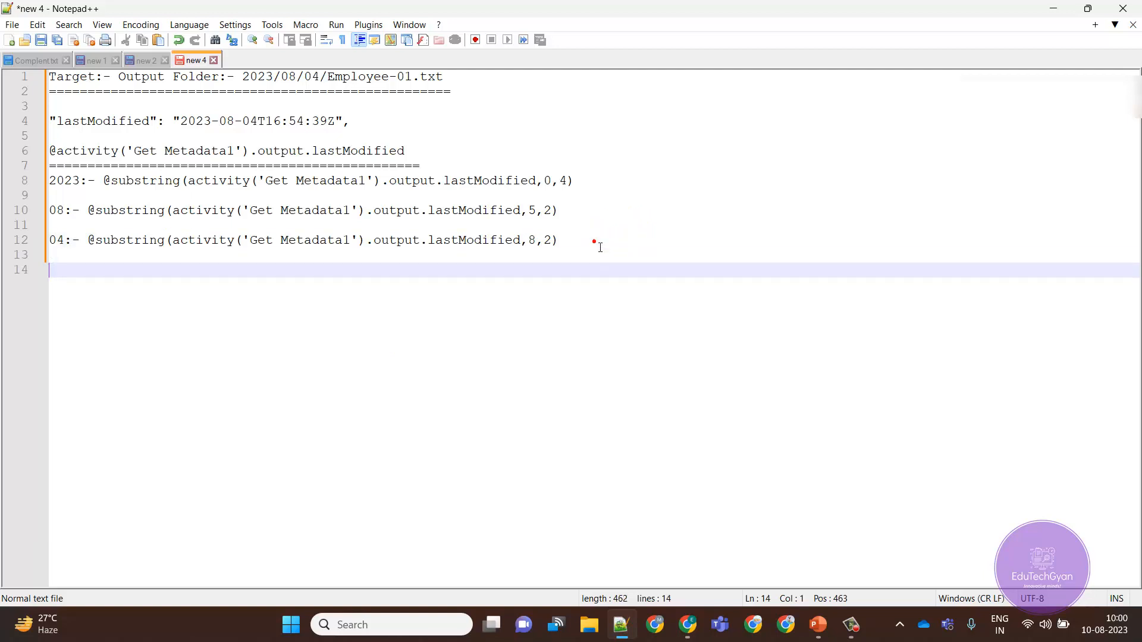
type("==========================")
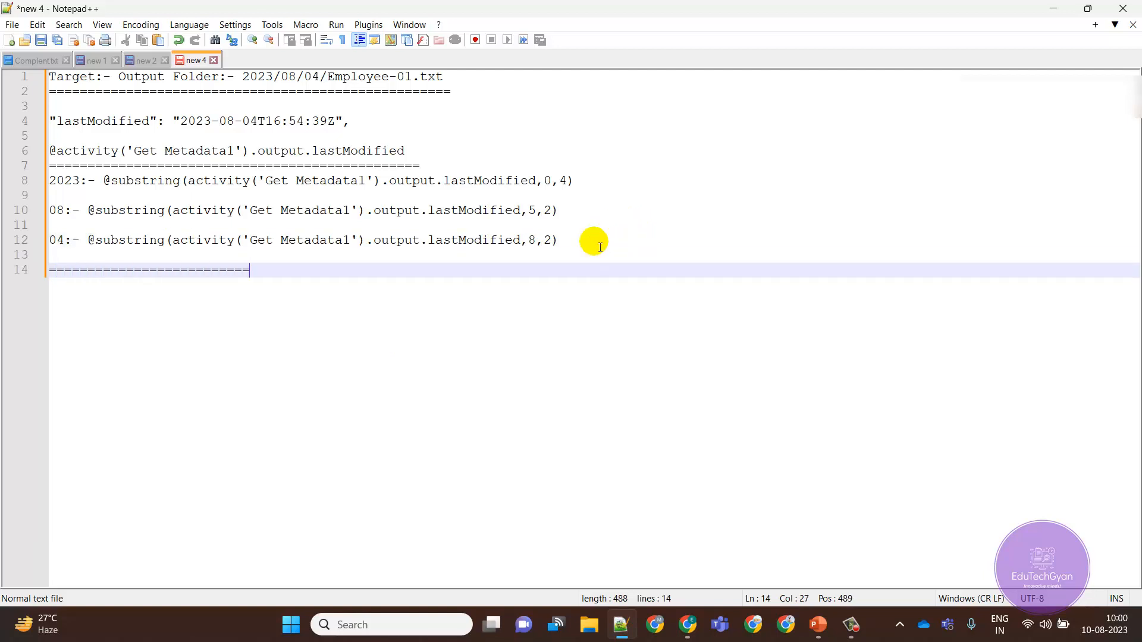
type("=========================================")
key("Return")
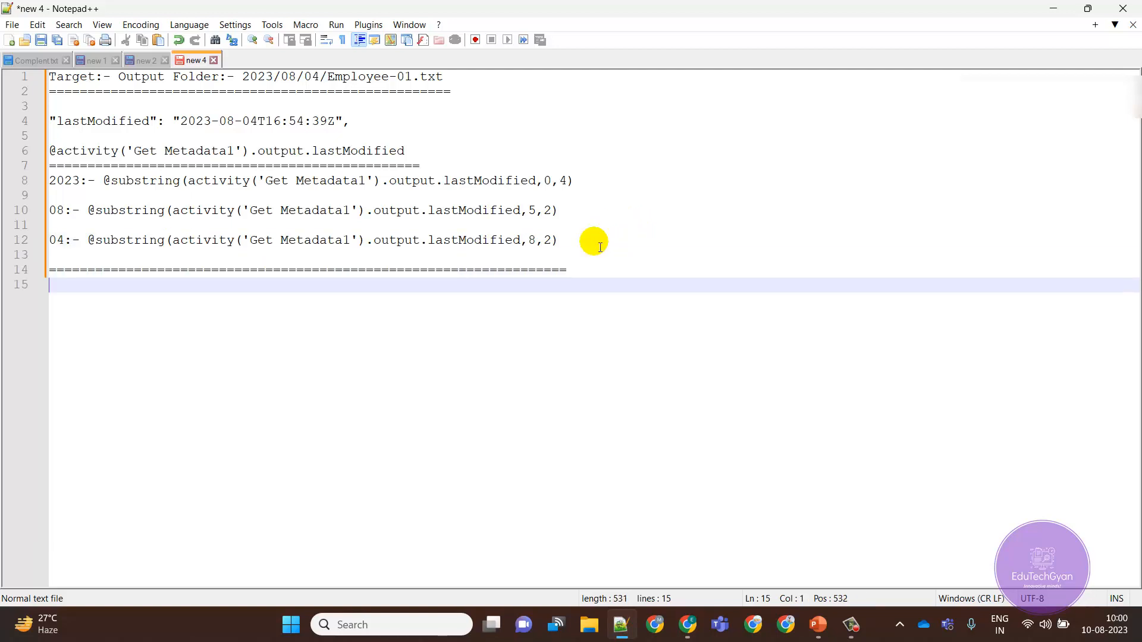
type("@concat()")
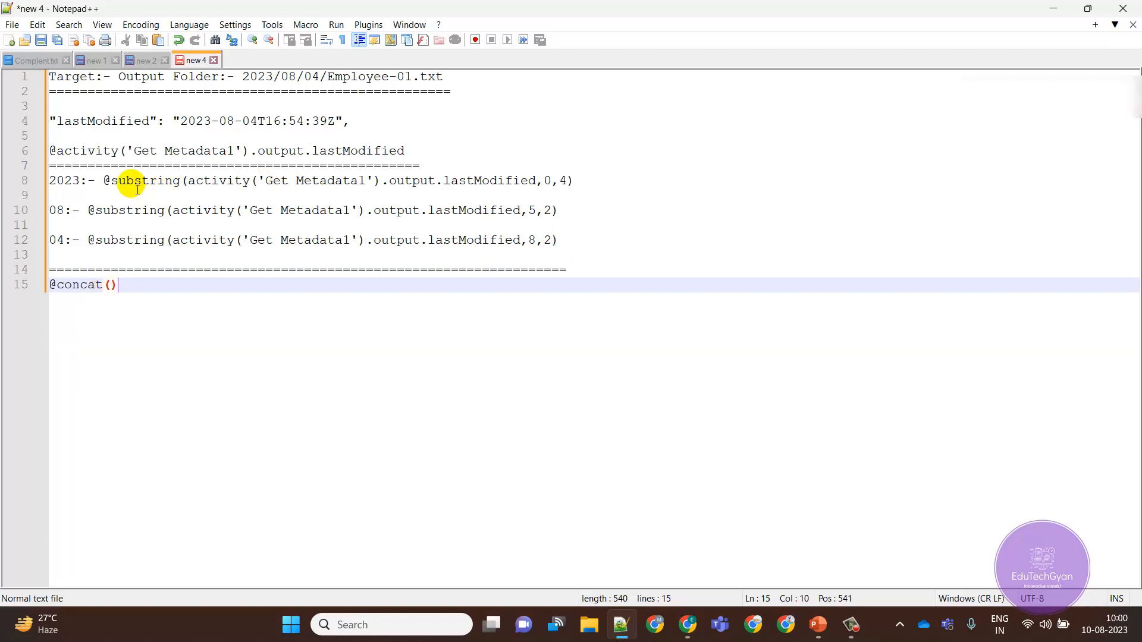
Step: Copy the 2023 substring expression without its @ into the concat parentheses and follow it with a '/' argument and a comma
double_click(107, 180)
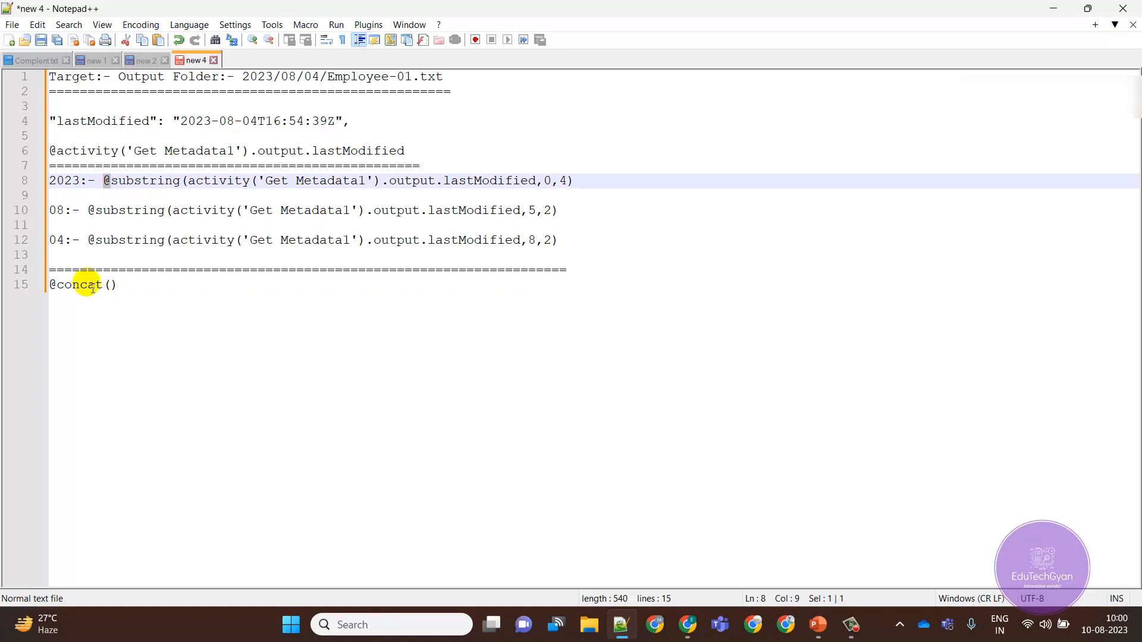
left_click_drag(113, 180, 588, 182)
key("ctrl+c")
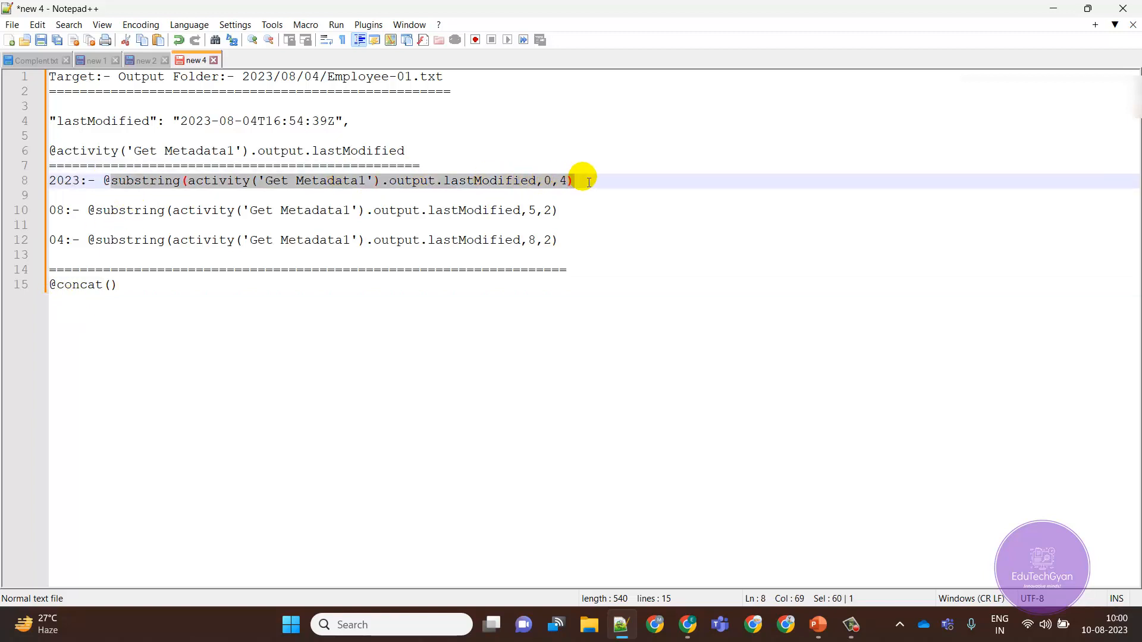
left_click(115, 287)
key("ctrl+v")
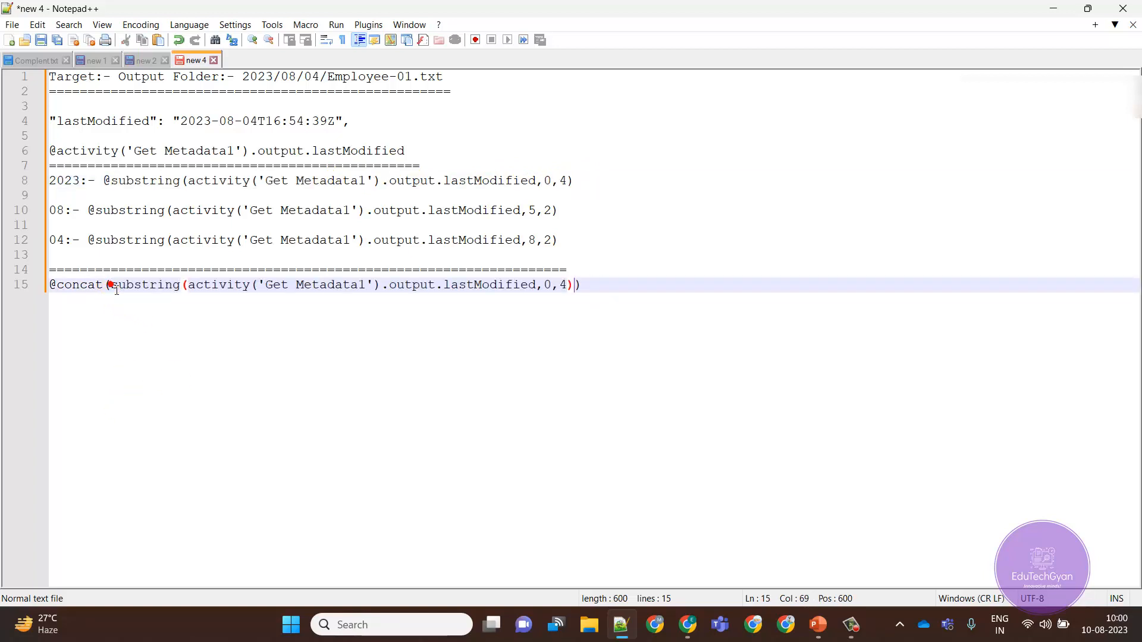
type(",")
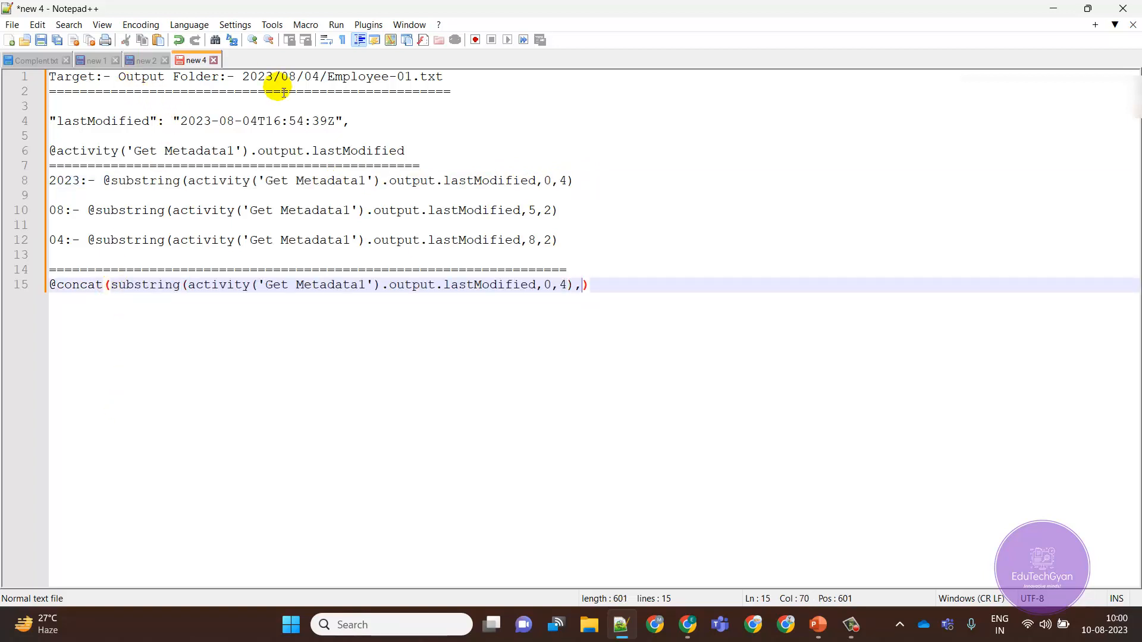
type("''")
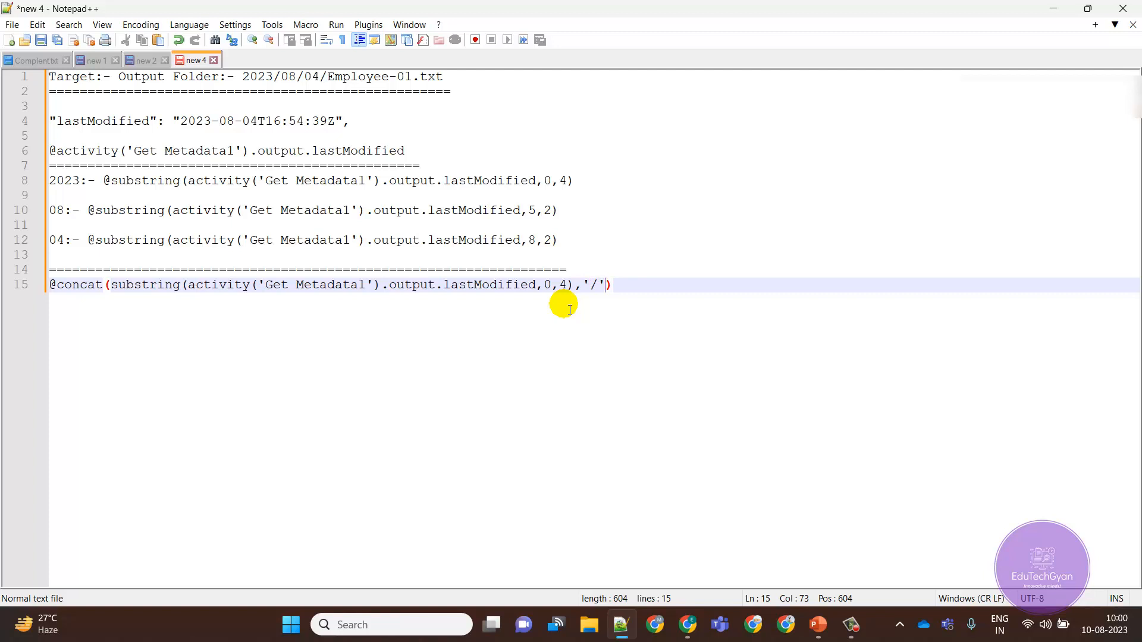
type(",")
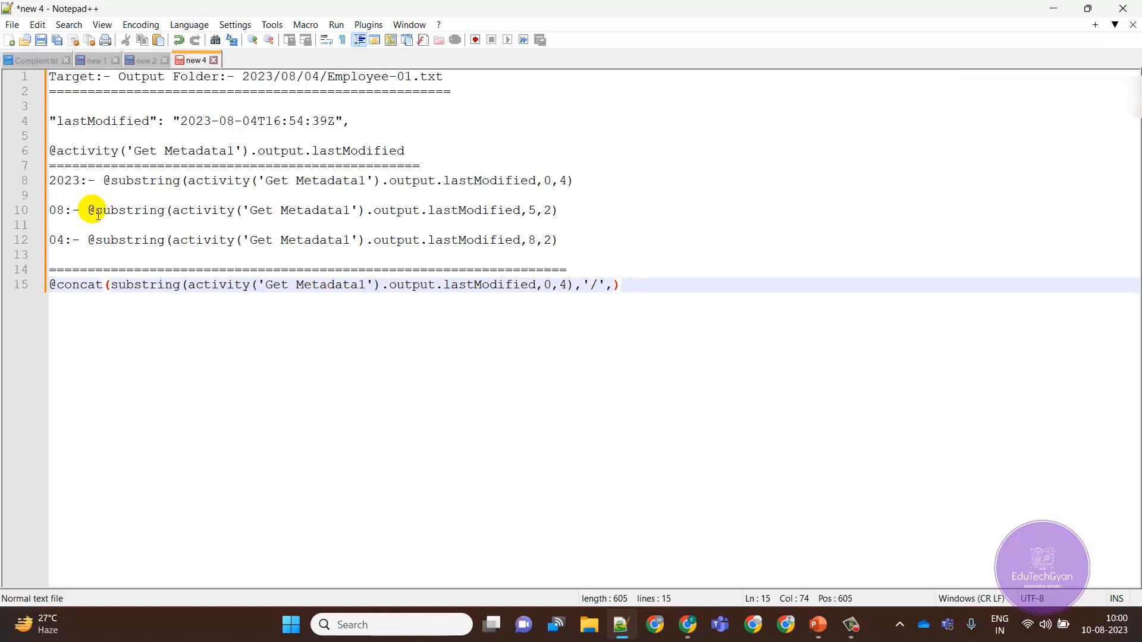
Step: Copy the 08 substring expression onto a new line inside the concat and remove its leading @
left_click_drag(89, 212, 566, 217)
key("ctrl+c")
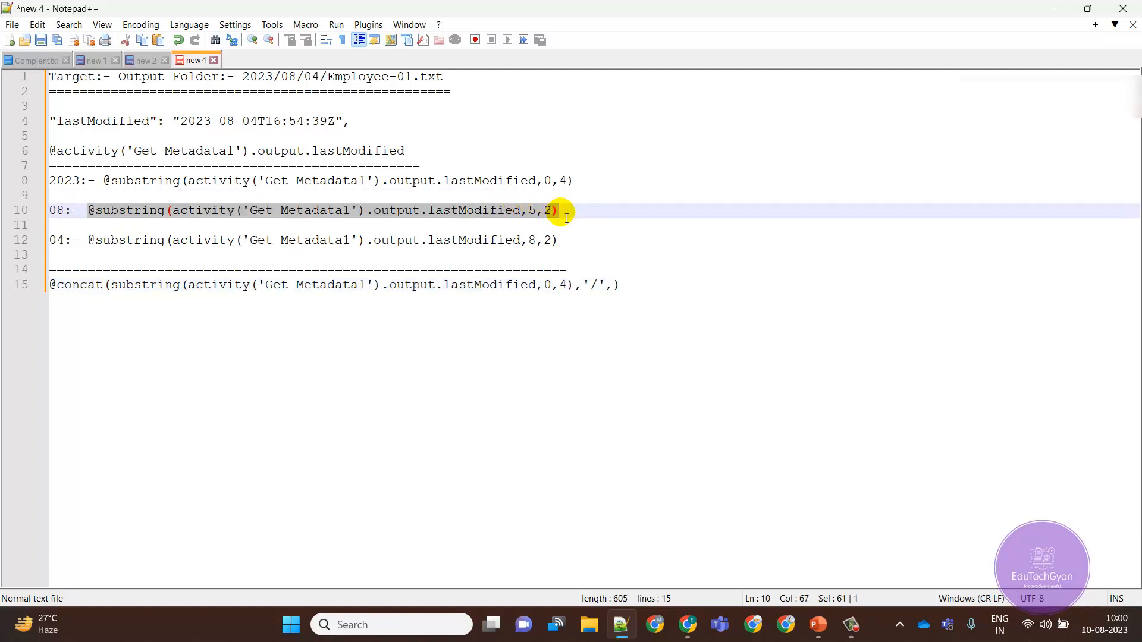
left_click(619, 294)
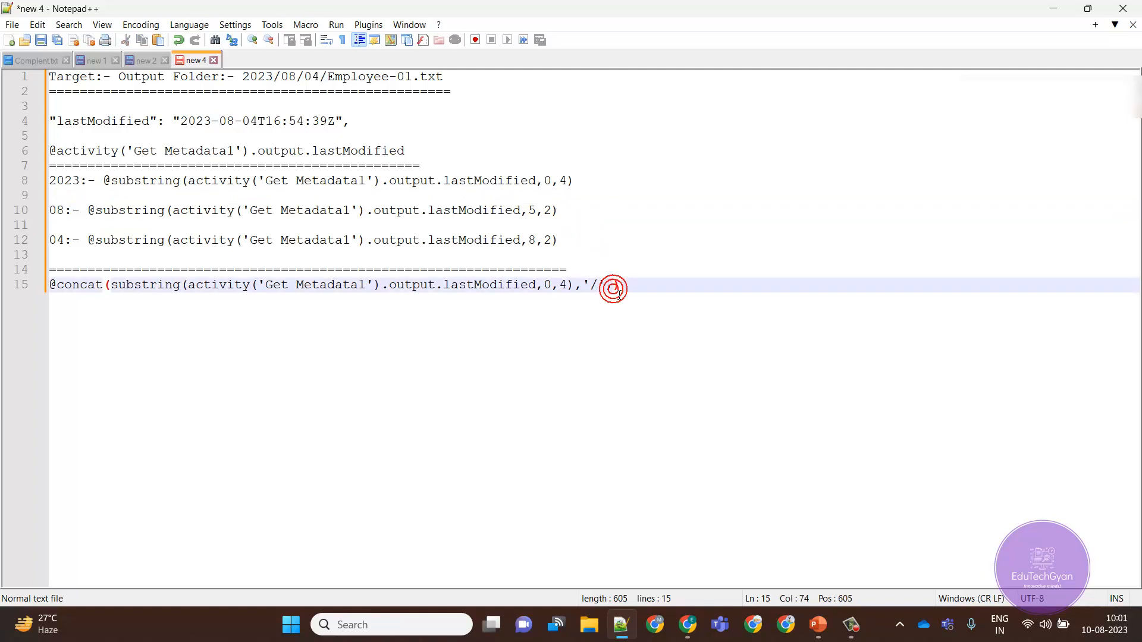
key("Return")
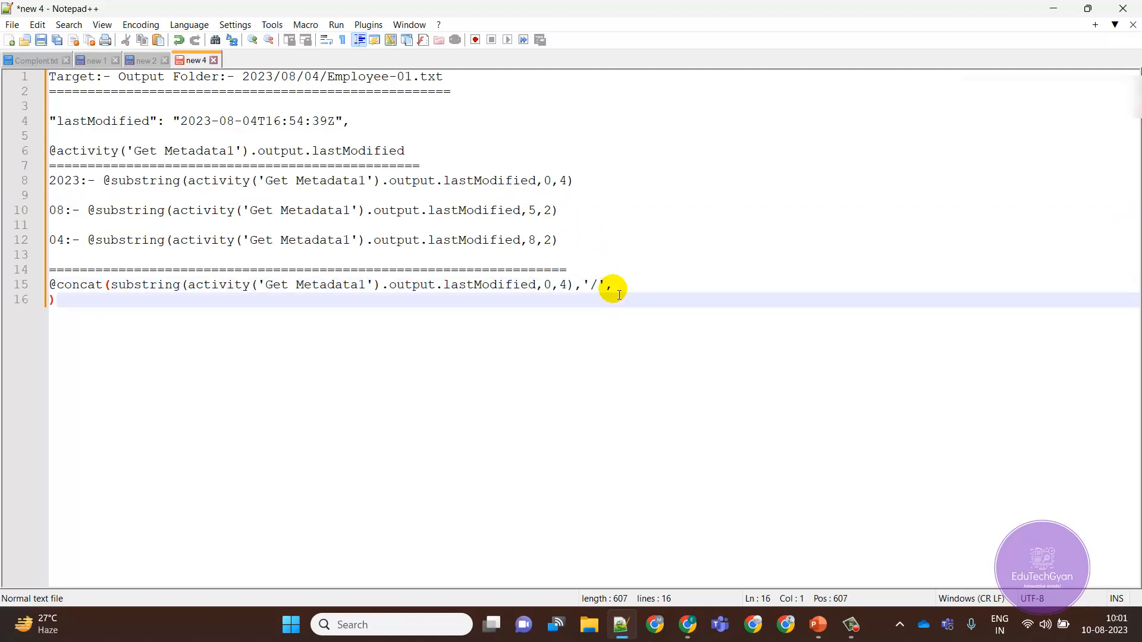
key("ctrl+v")
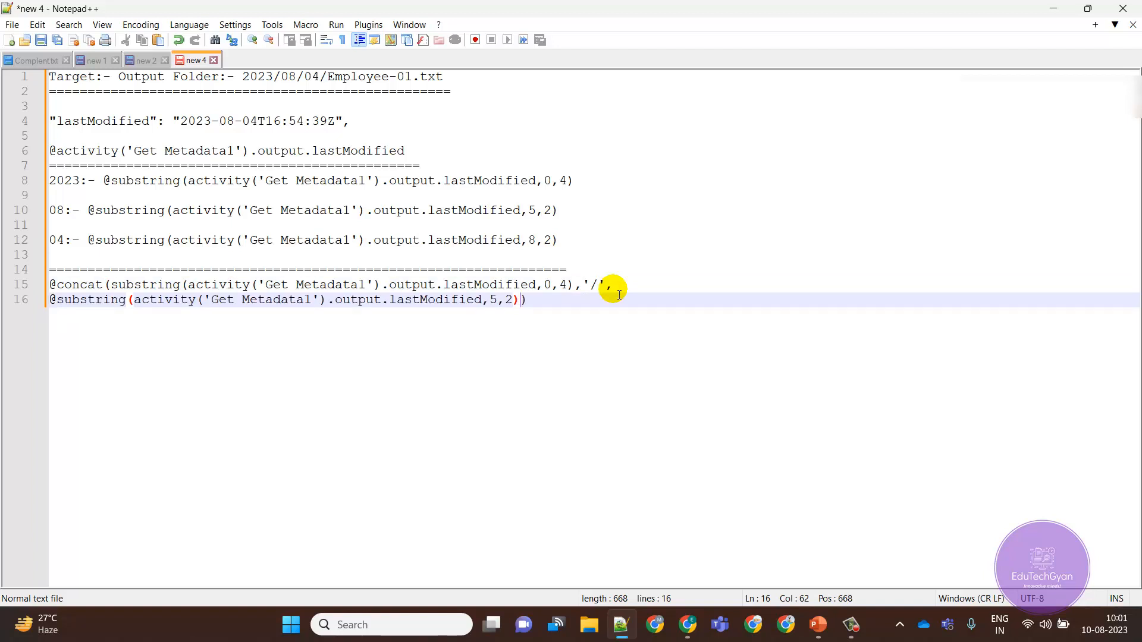
left_click(61, 301)
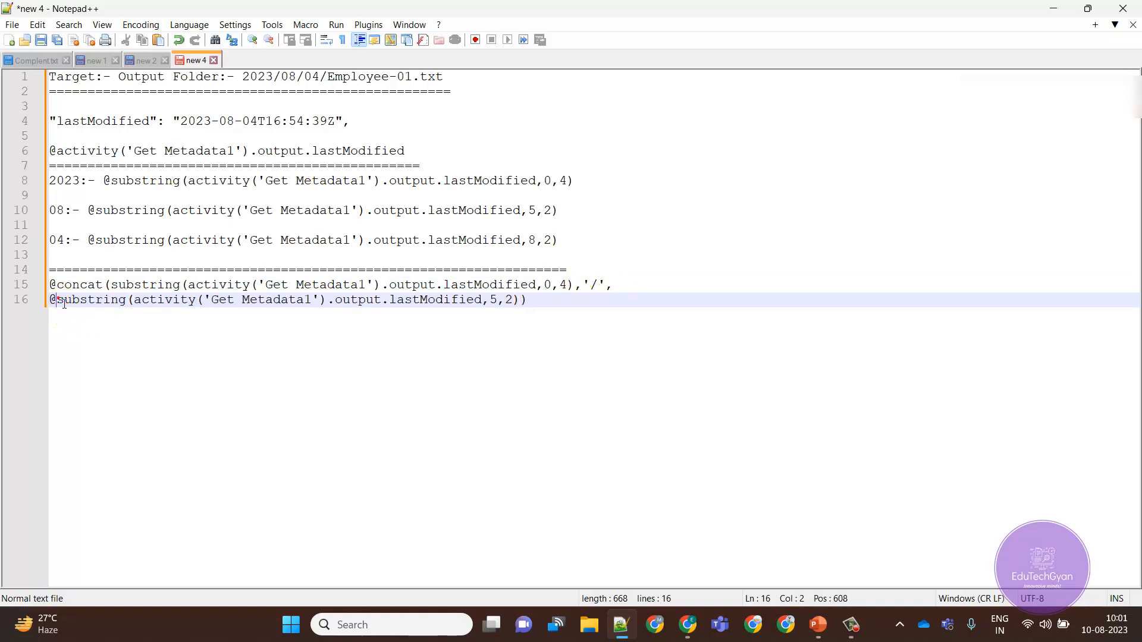
key("BackSpace")
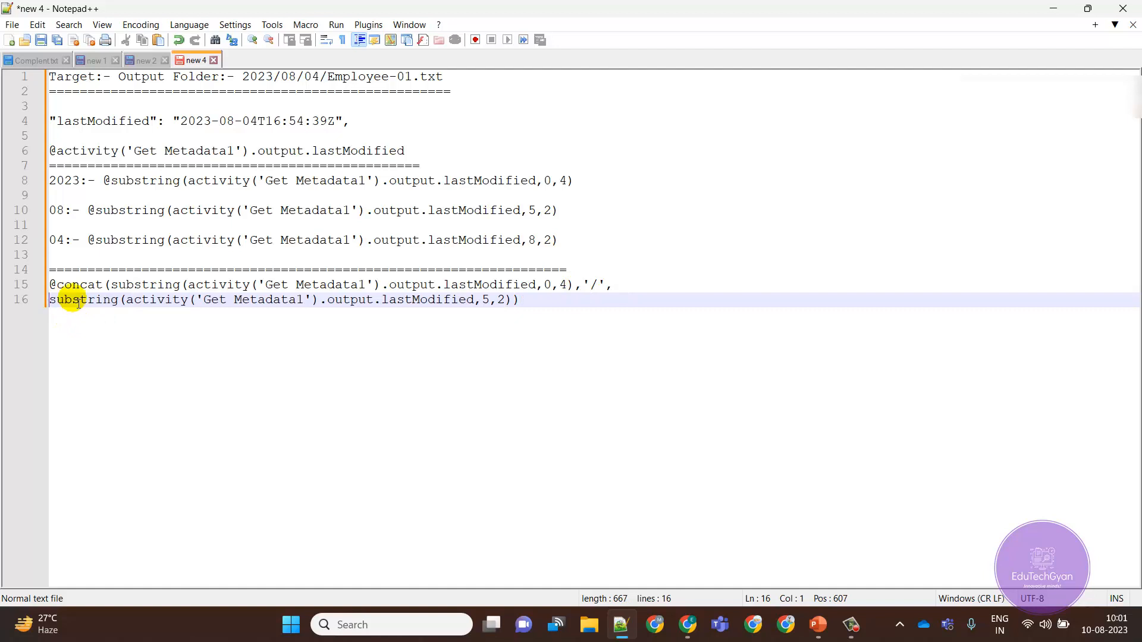
Step: Add a '/' argument and a comma after the month substring, moving the concat's closing parenthesis to a new line
left_click(511, 301)
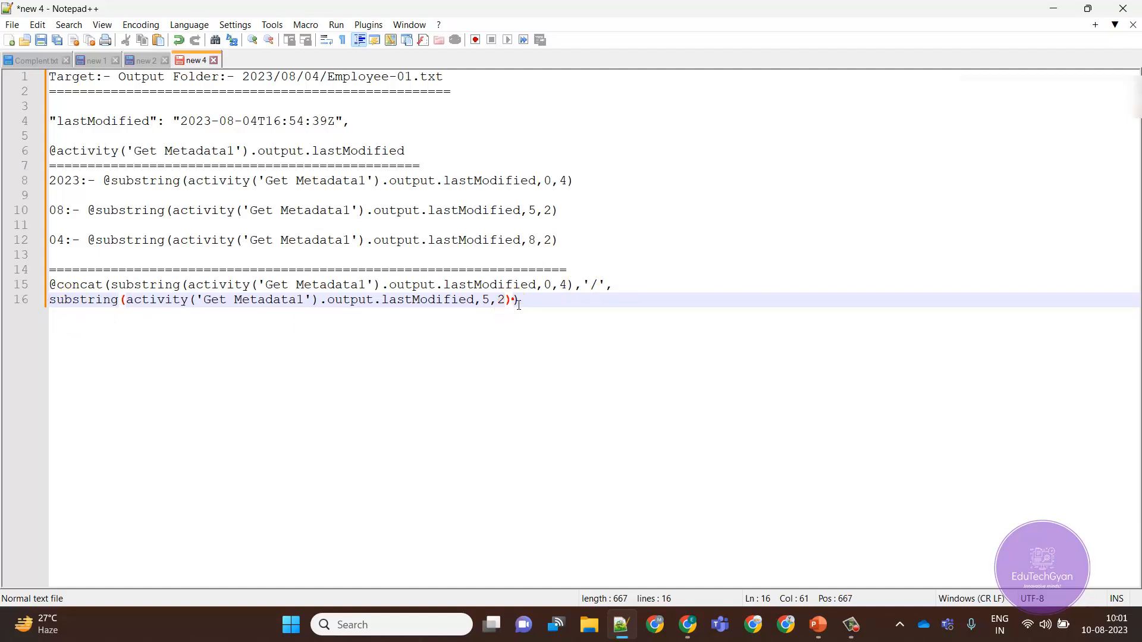
type(",")
left_click(518, 305)
type("''")
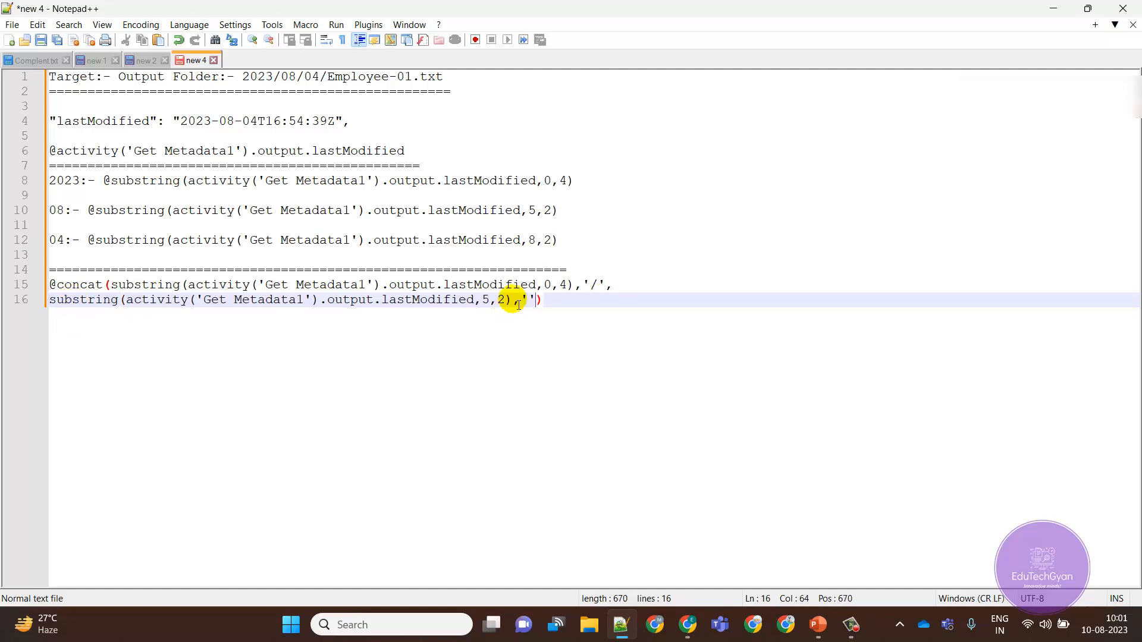
key("Left")
type("/")
key("Right")
type(",")
key("End")
key("Return")
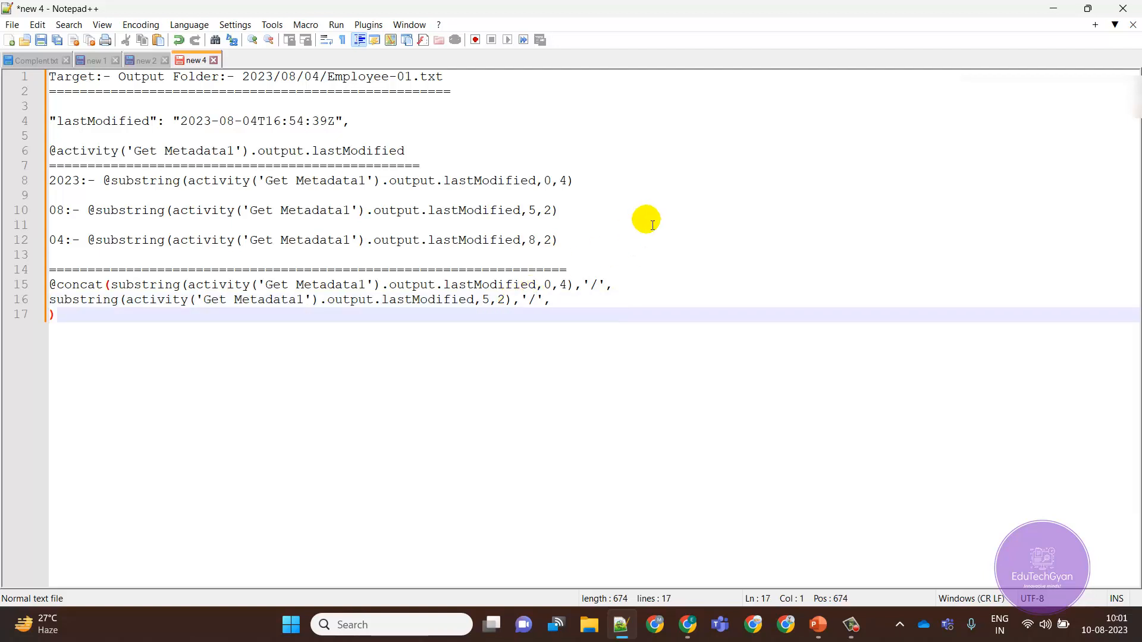
Step: Copy the 04 substring expression without its @ in front of the concat's closing parenthesis
left_click_drag(568, 239, 101, 244)
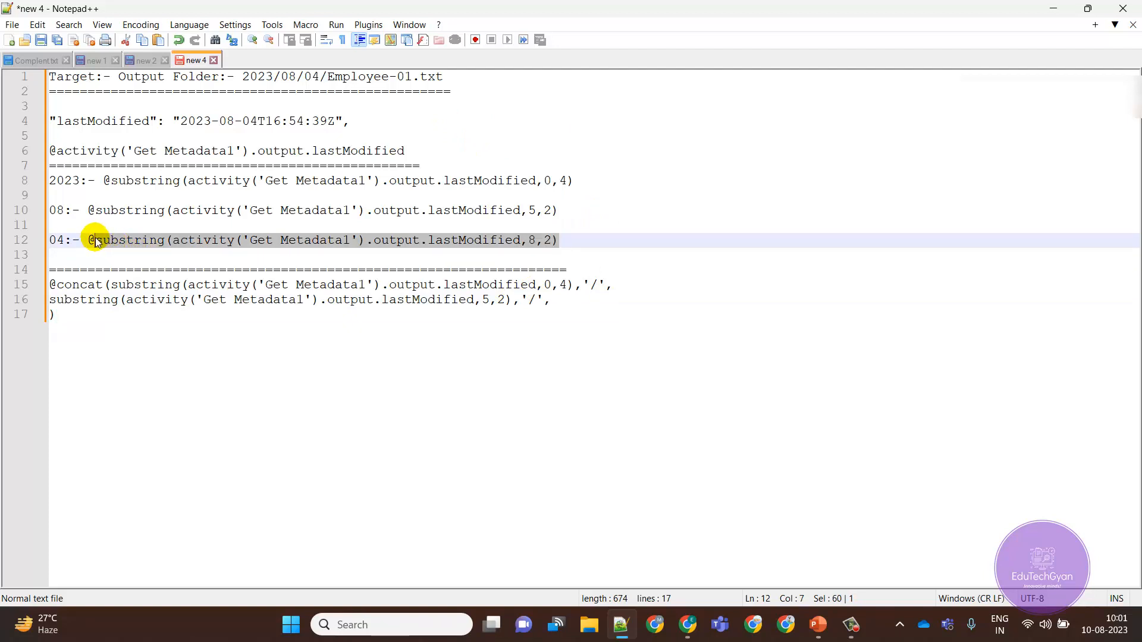
left_click_drag(46, 315, 53, 316)
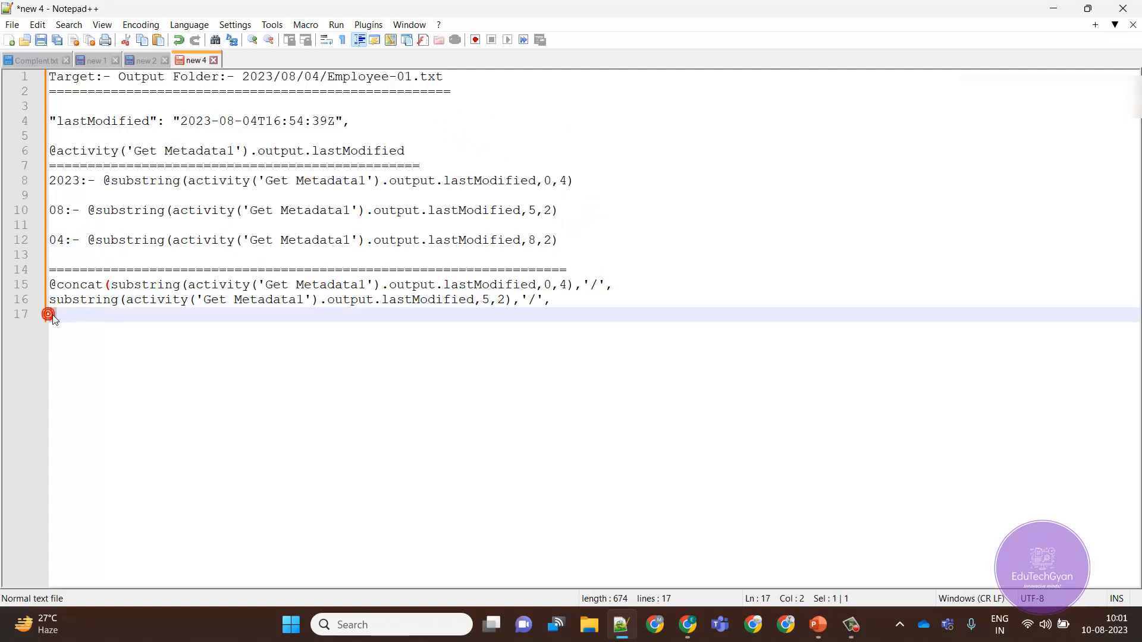
left_click(49, 315)
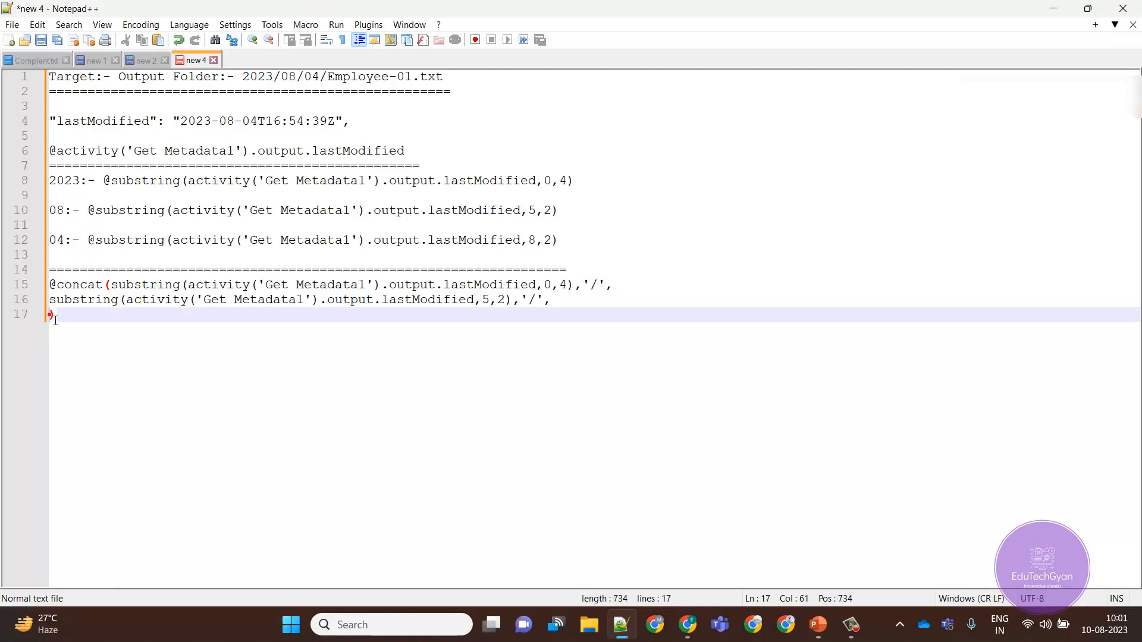
type("substring(activity('Get Metadatal').output.lastModified,8,2)")
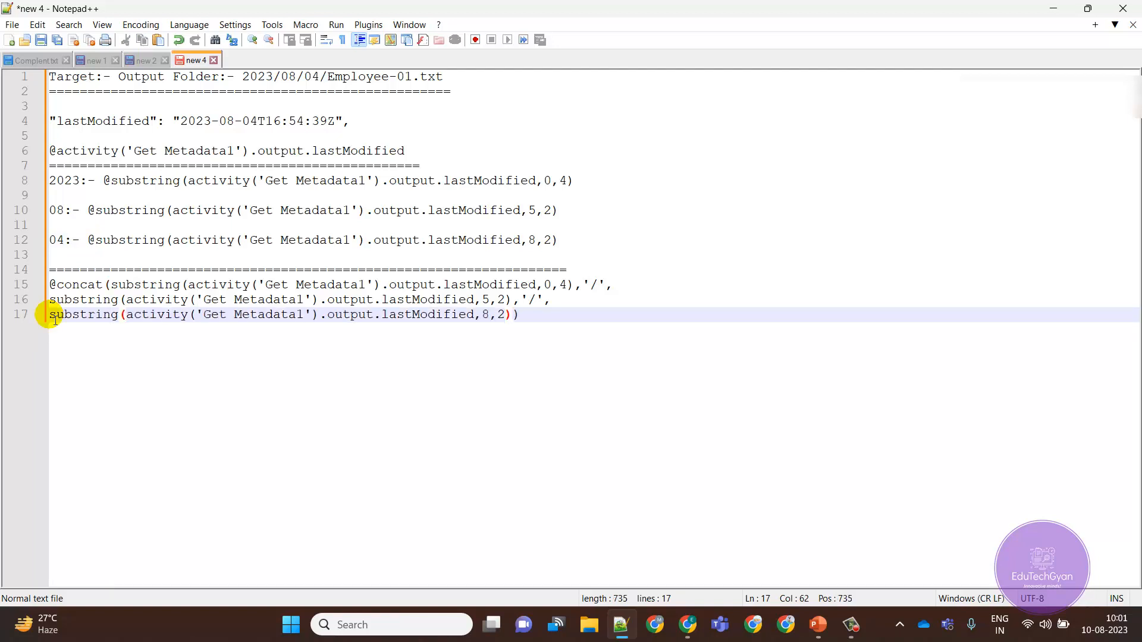
Step: Add a '/' argument and an empty '' argument after the day substring, inside the concat's closing parenthesis
type(",'")
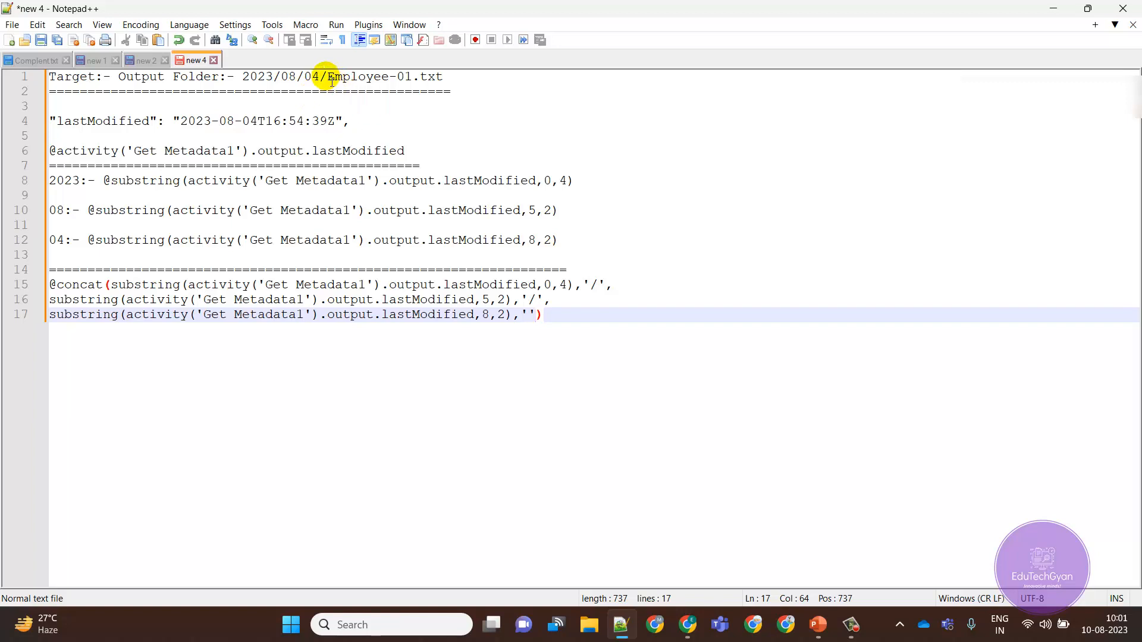
key("Left")
type("/")
key("Right")
type(",''")
Step: Copy Employee-01.txt from the target path on line 1 into the concat's empty final quotes
left_click_drag(328, 76, 477, 78)
key("ctrl+c")
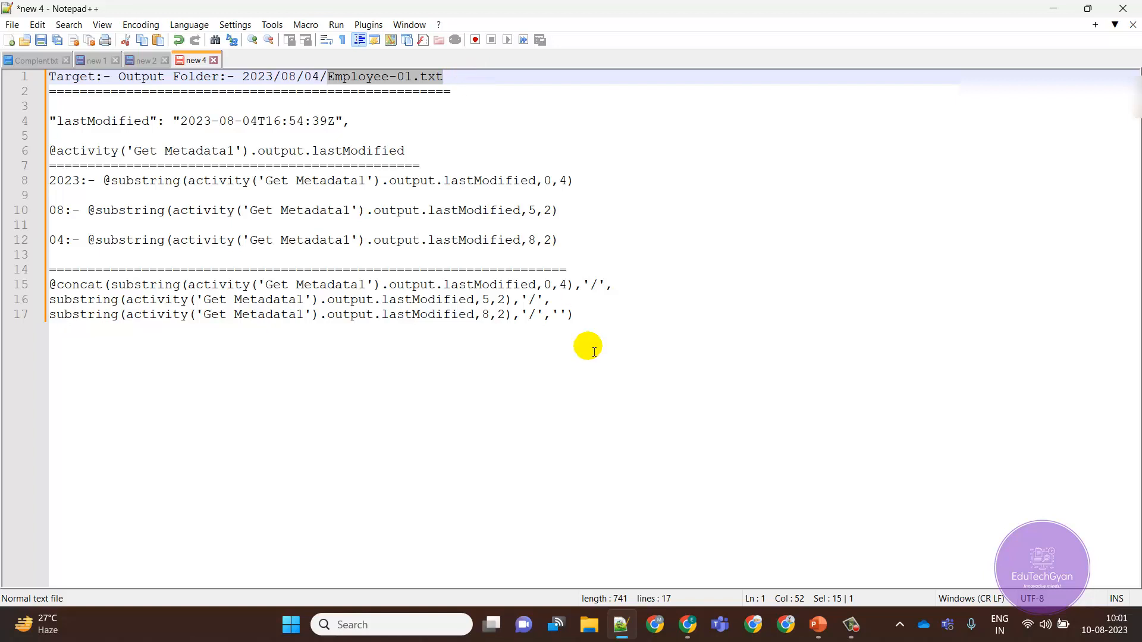
left_click(565, 316)
key("ctrl+v")
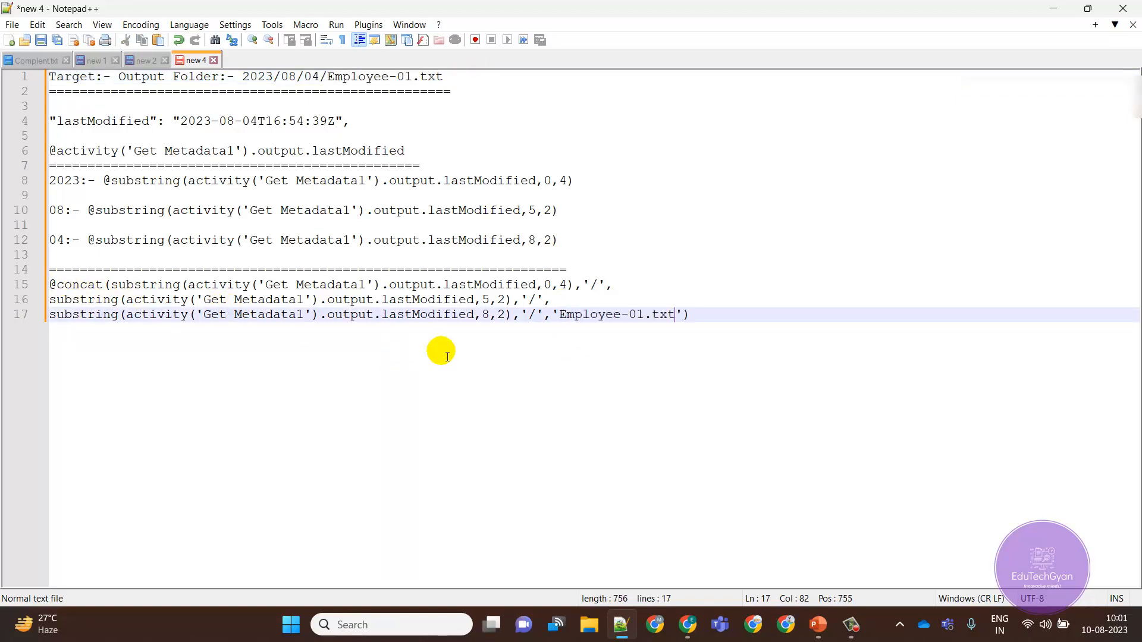
left_click_drag(706, 315, 51, 286)
key("ctrl+c")
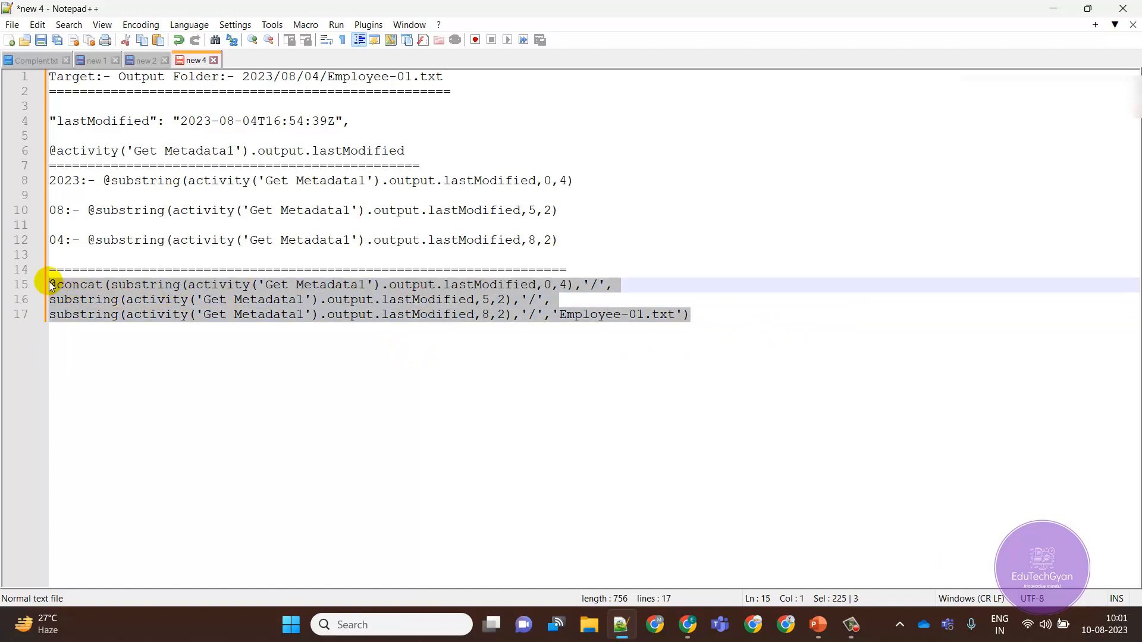
left_click(688, 624)
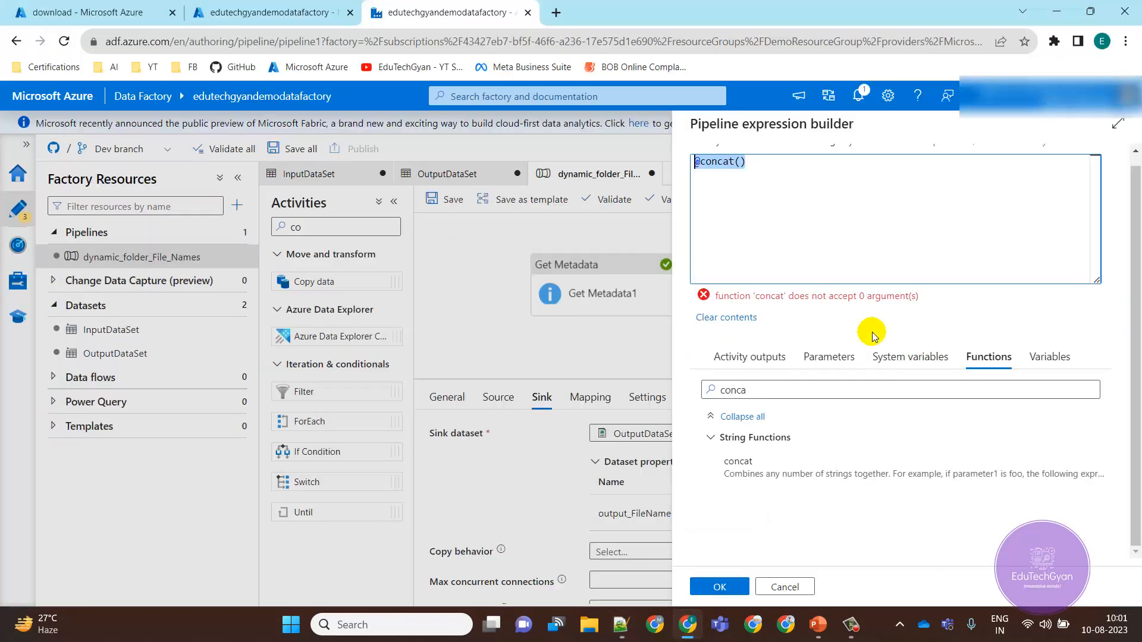
left_click(773, 201)
key("ctrl+a")
key("ctrl+v")
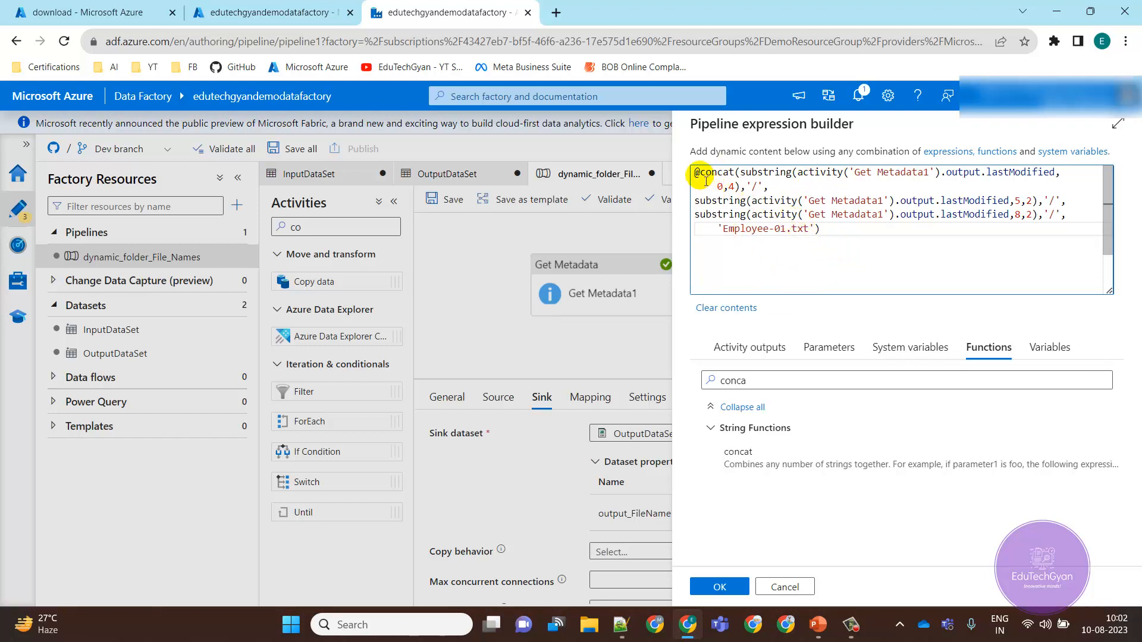
left_click(720, 588)
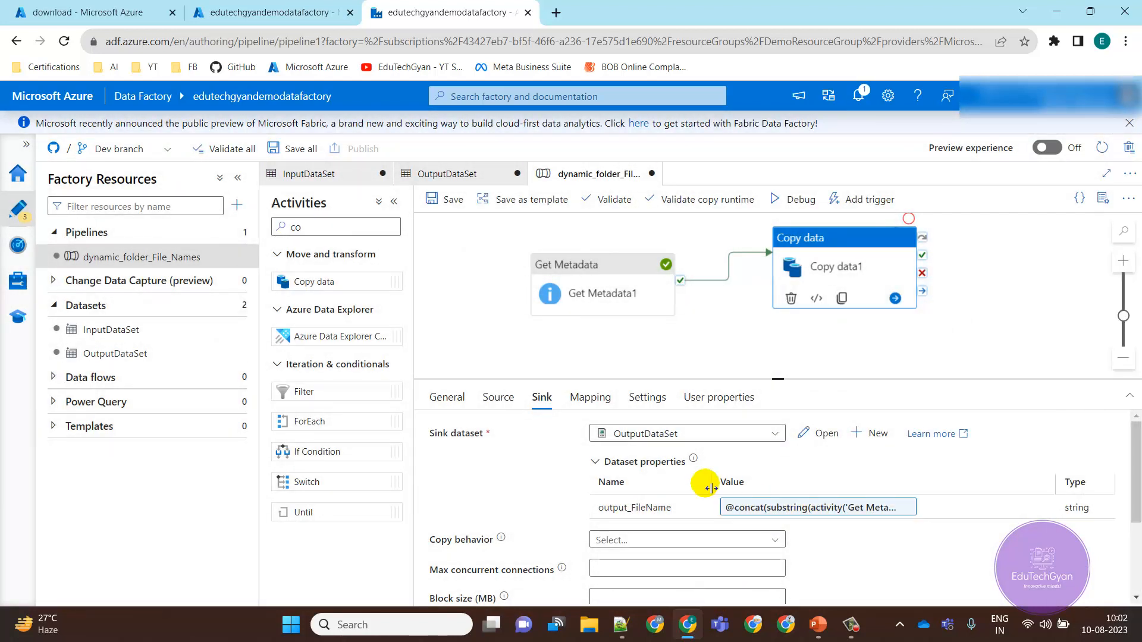
left_click(779, 335)
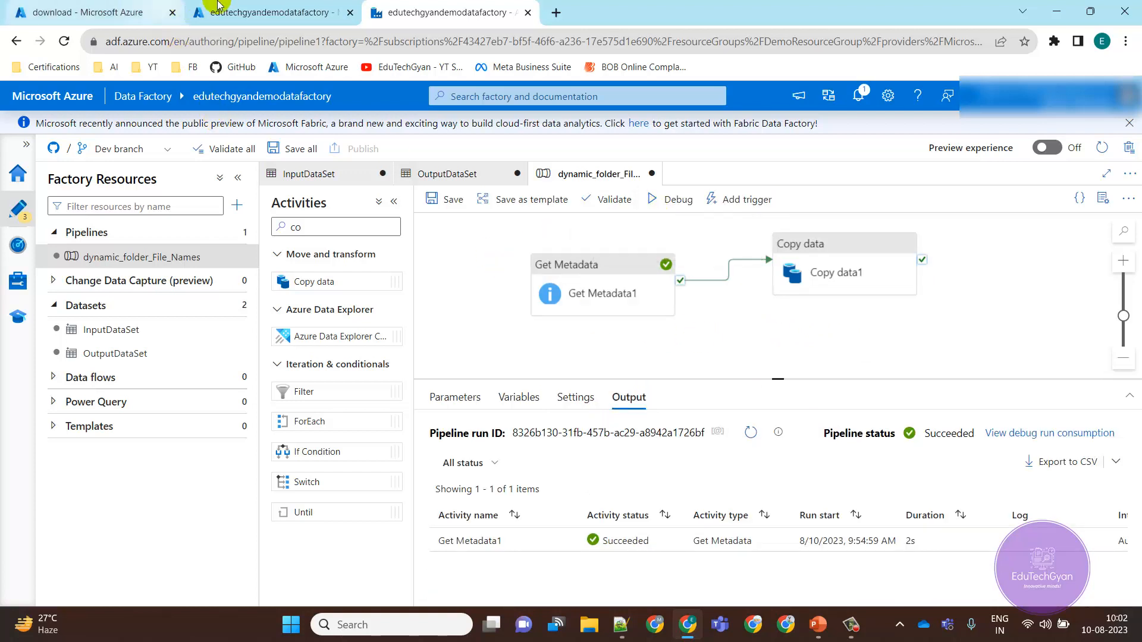
Step: Check the contents of the download container's Output folder in the Azure portal and return to the container root
left_click(119, 11)
left_click(269, 351)
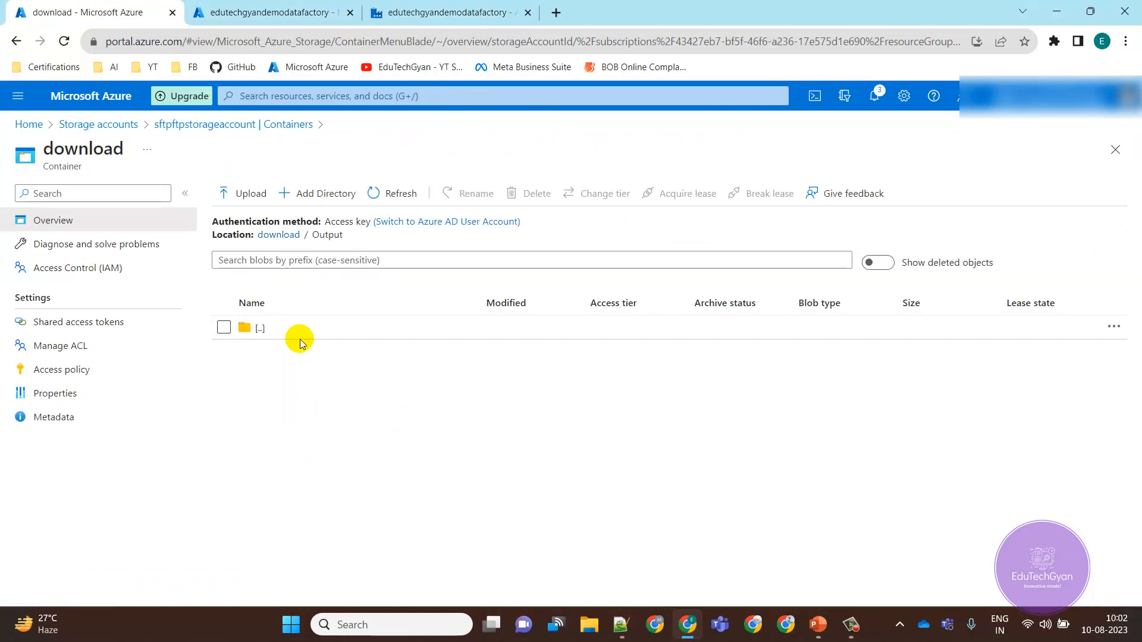
left_click(267, 329)
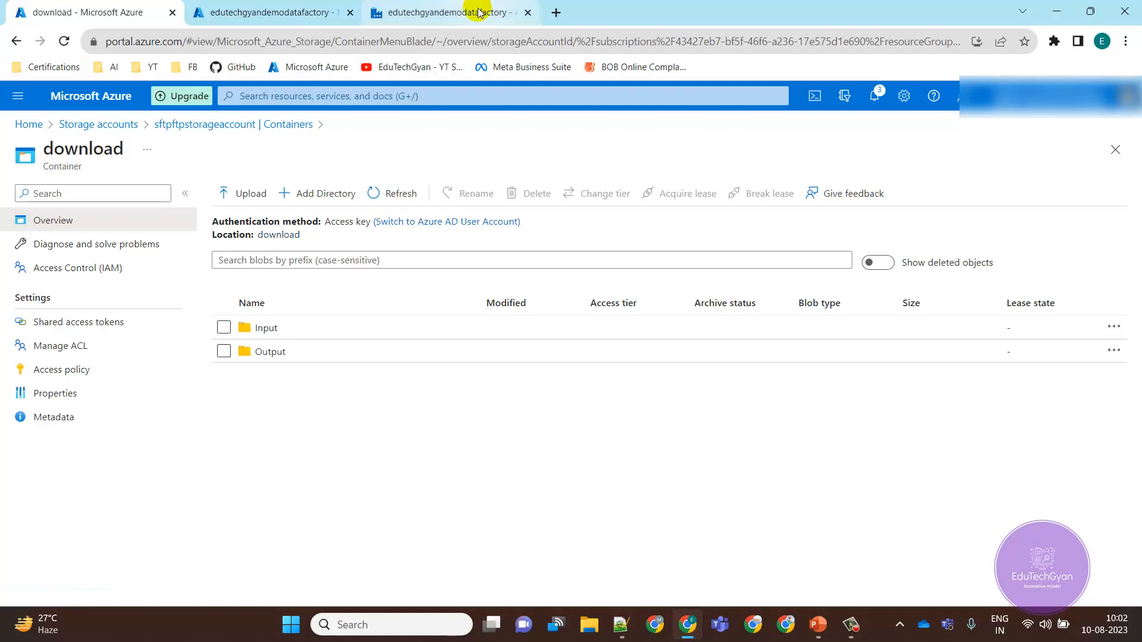
Step: Switch back to the Data Factory pipeline, run it in debug mode and refresh the run status
left_click(470, 12)
left_click(657, 199)
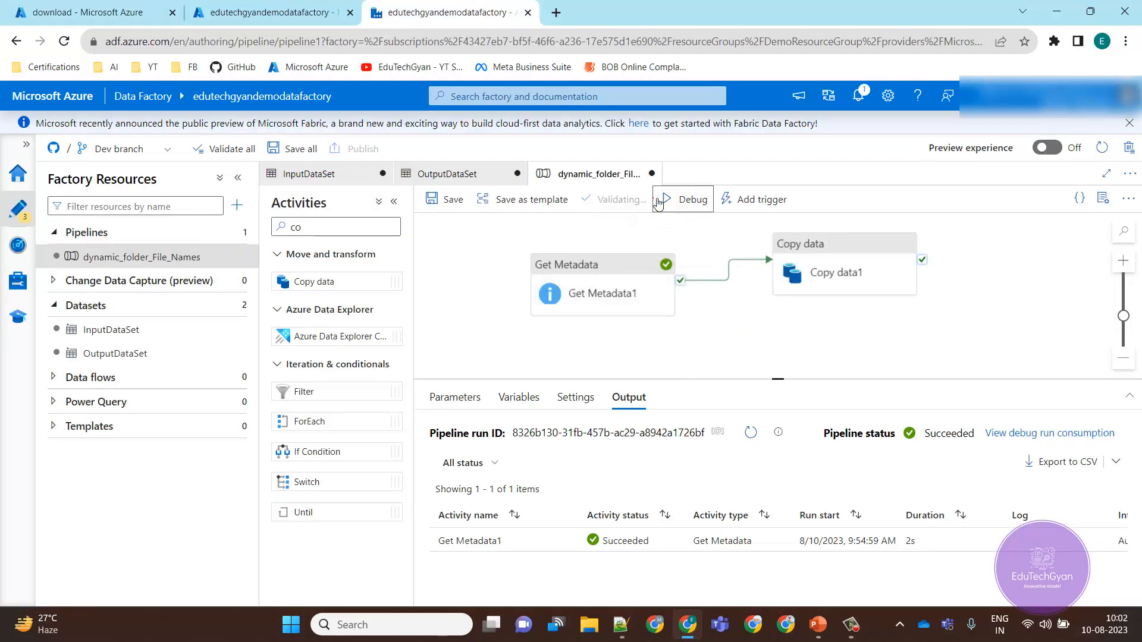
left_click(783, 337)
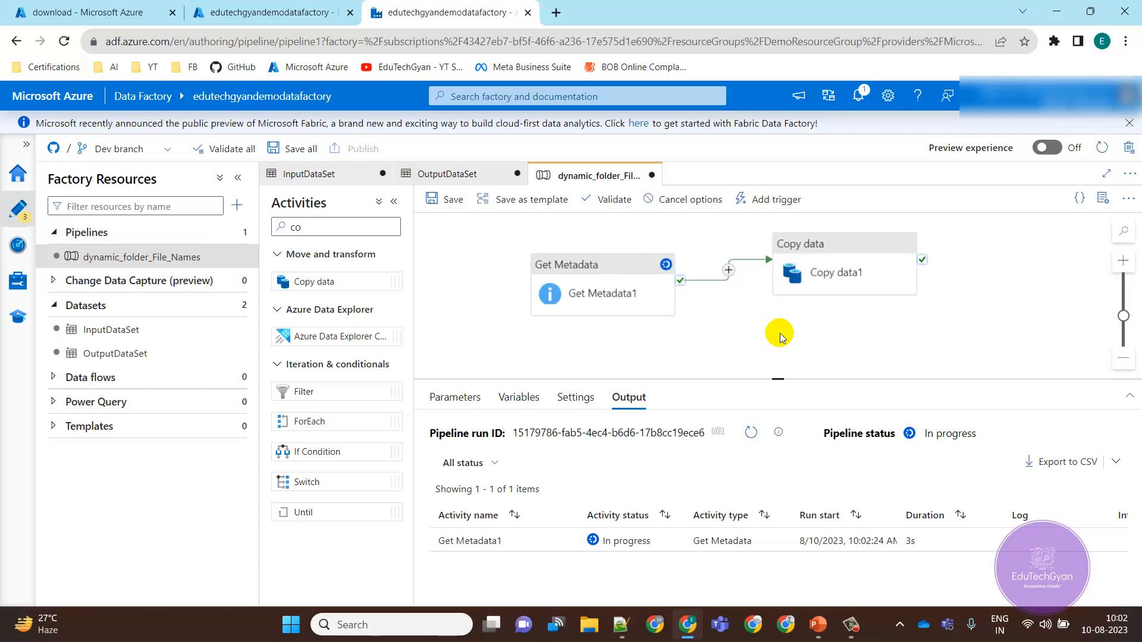
left_click(751, 433)
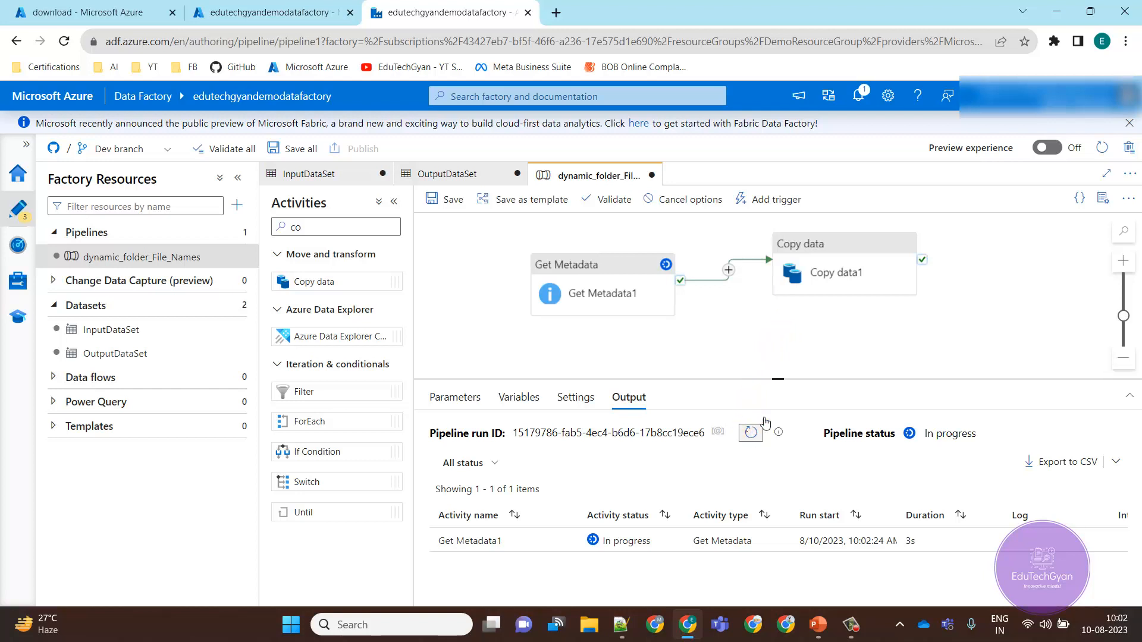
left_click(788, 343)
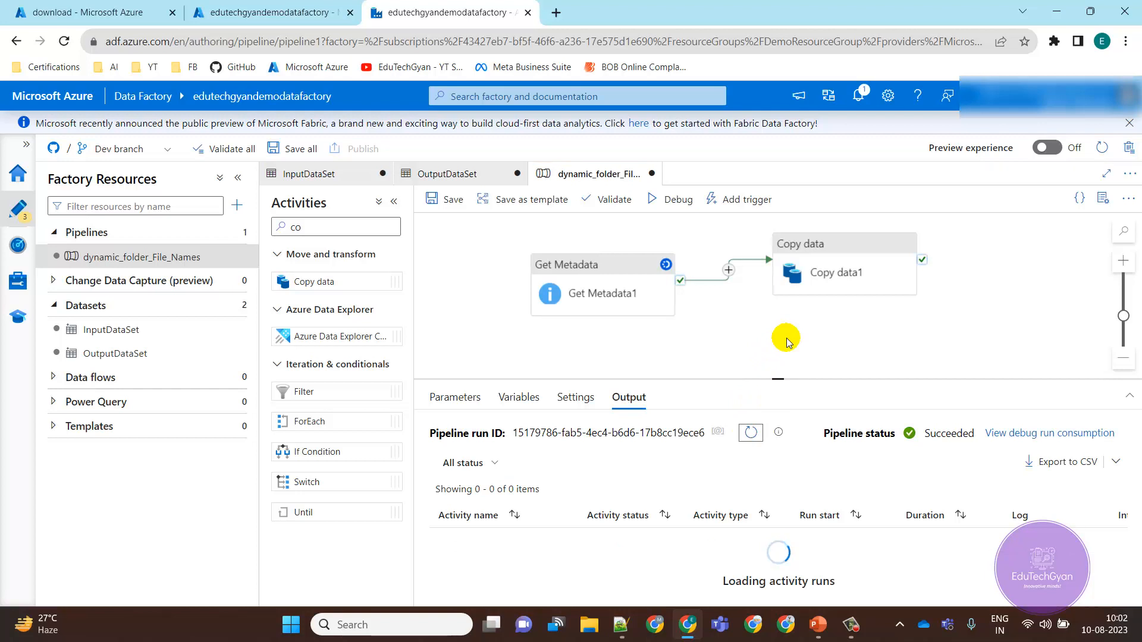
Step: Inspect the run outputs of Get Metadata1 and Copy data1, closing each output window after reading it
mouse_move(680, 564)
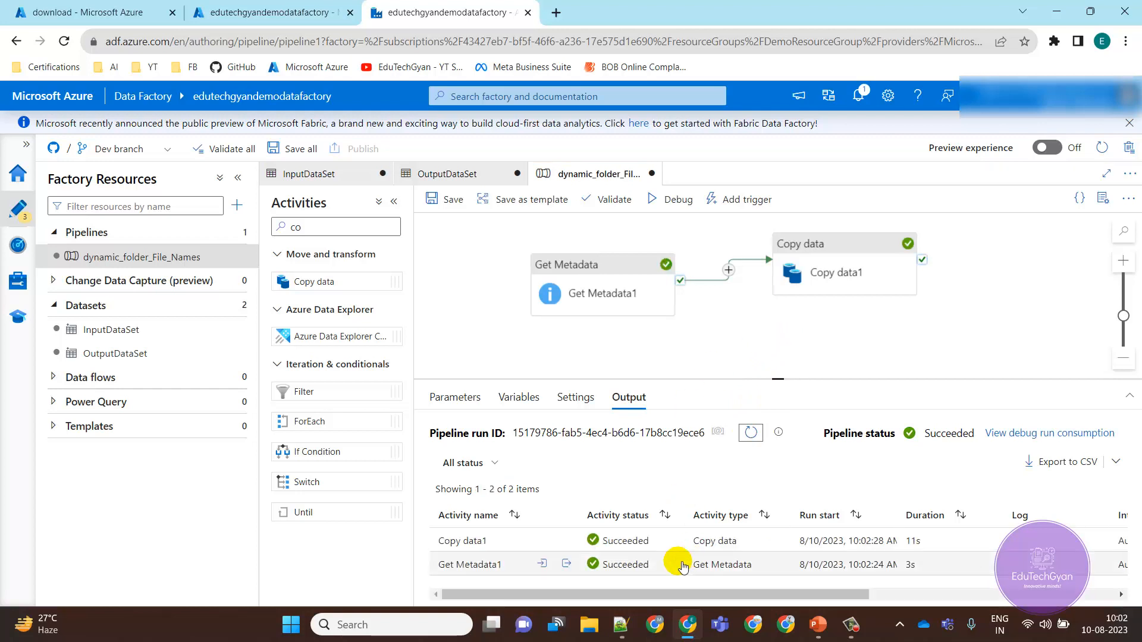
left_click(569, 565)
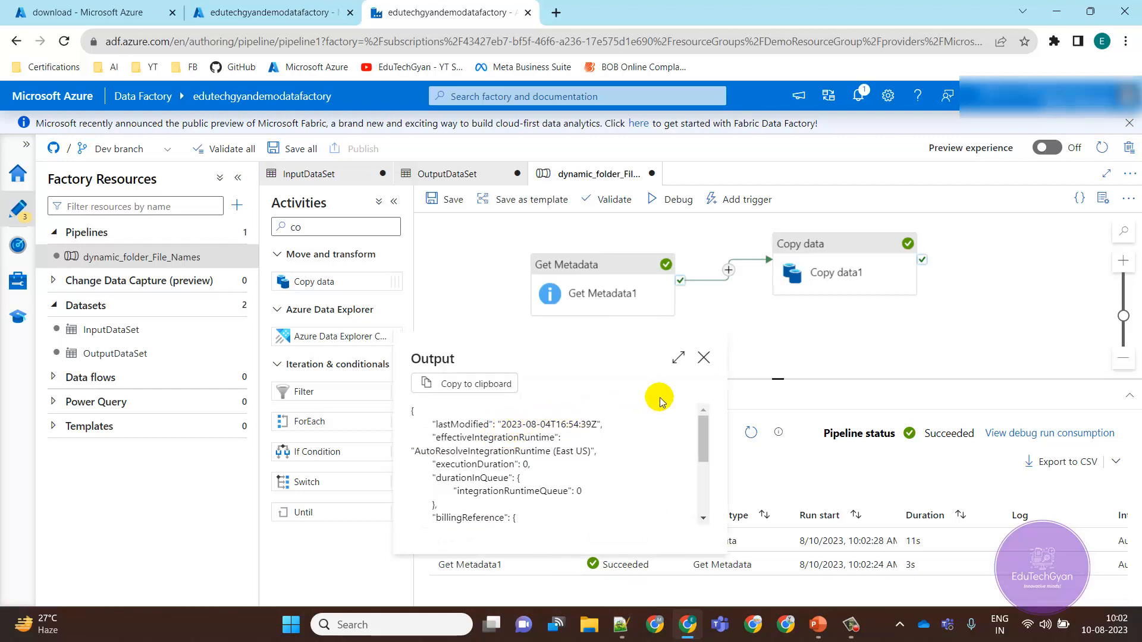
left_click(708, 360)
mouse_move(544, 541)
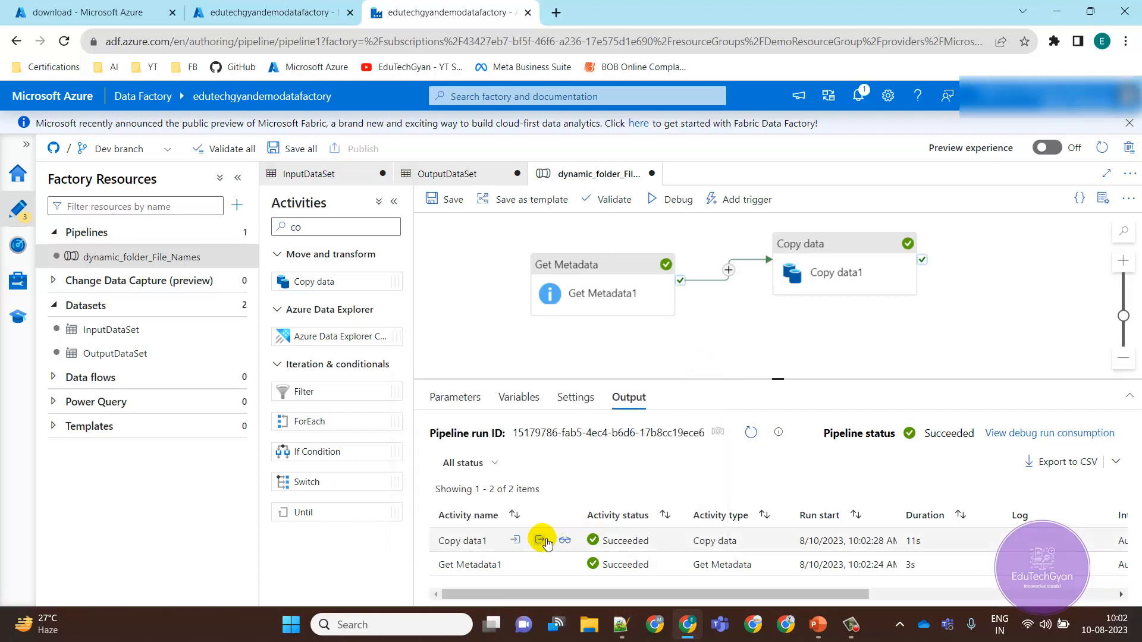
left_click(542, 540)
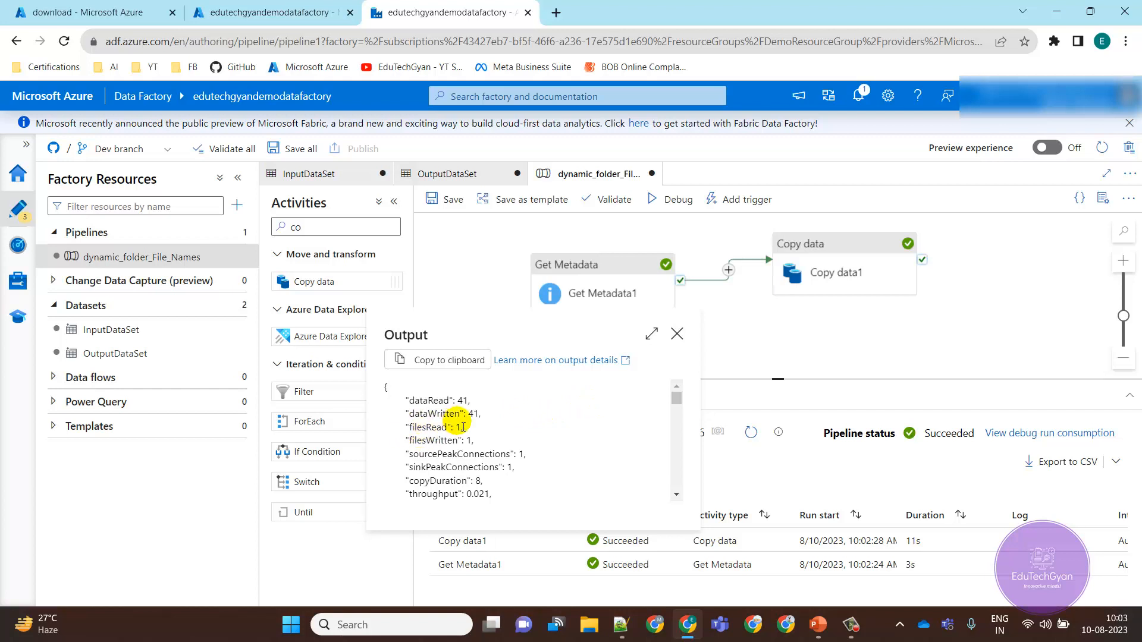
left_click(677, 335)
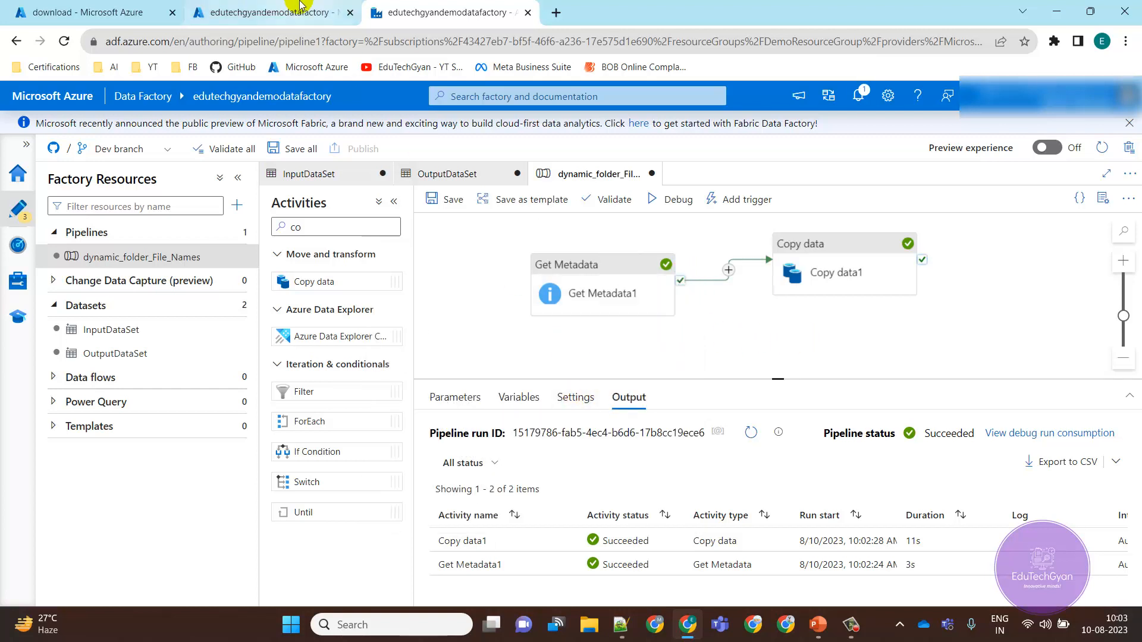
Step: Browse the download container in the Azure portal to Output/2023/08/04 to check for the copied file
left_click(125, 5)
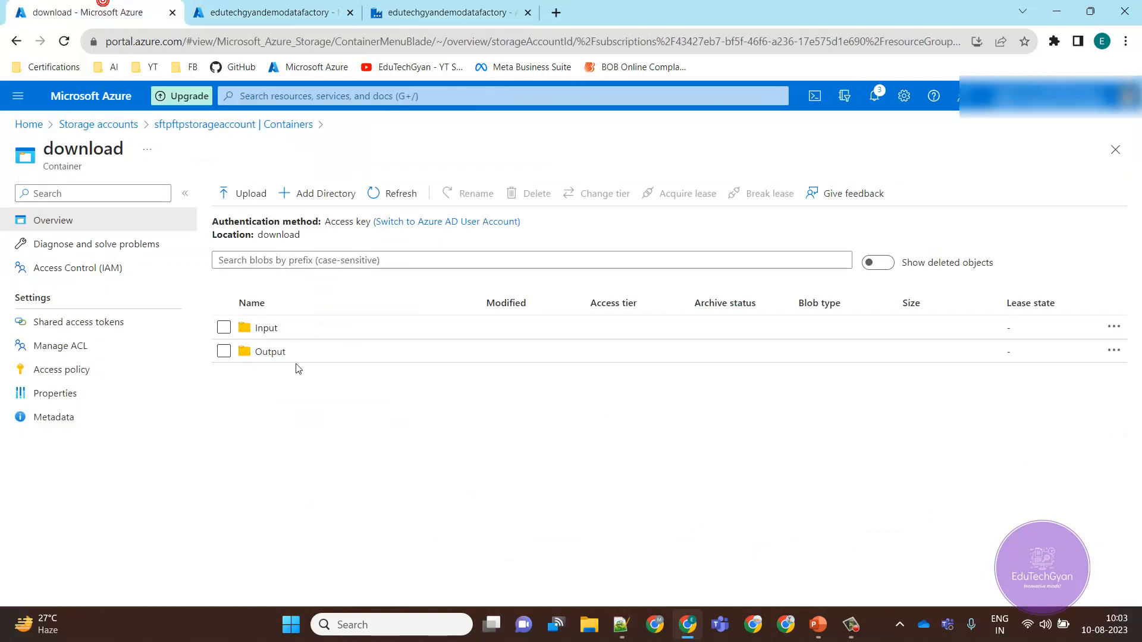
left_click(271, 356)
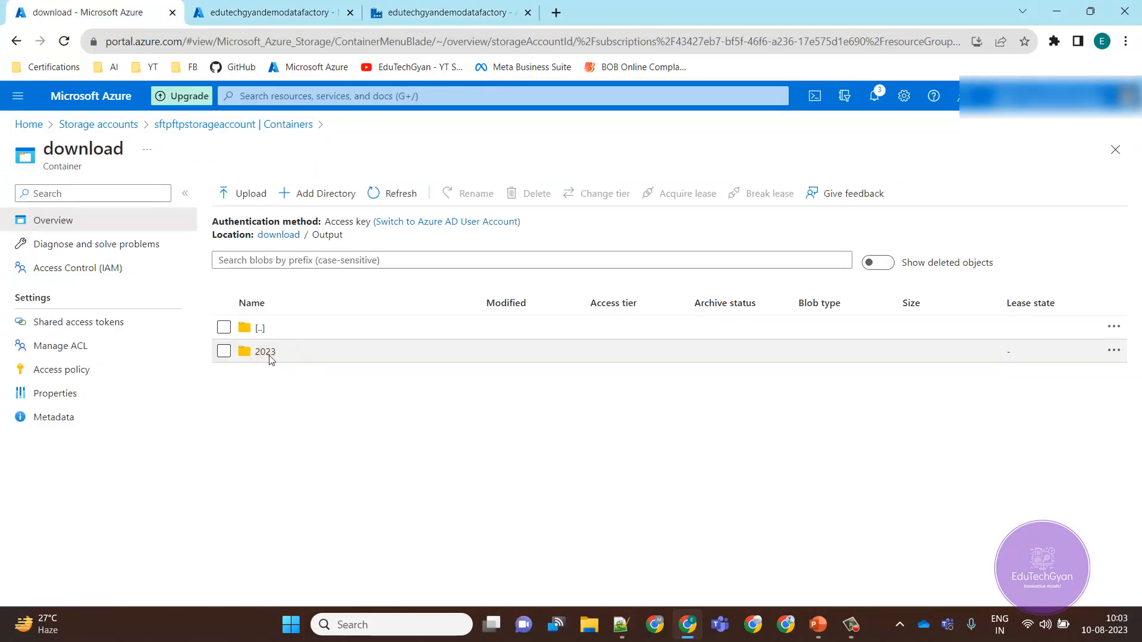
left_click(270, 355)
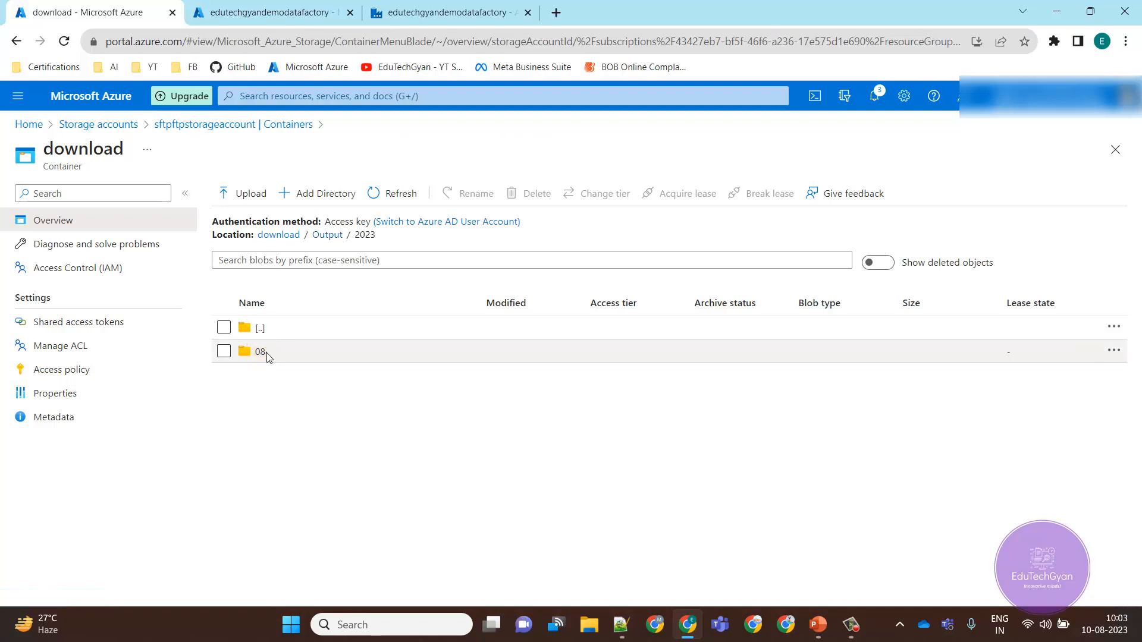
left_click(268, 354)
left_click(277, 355)
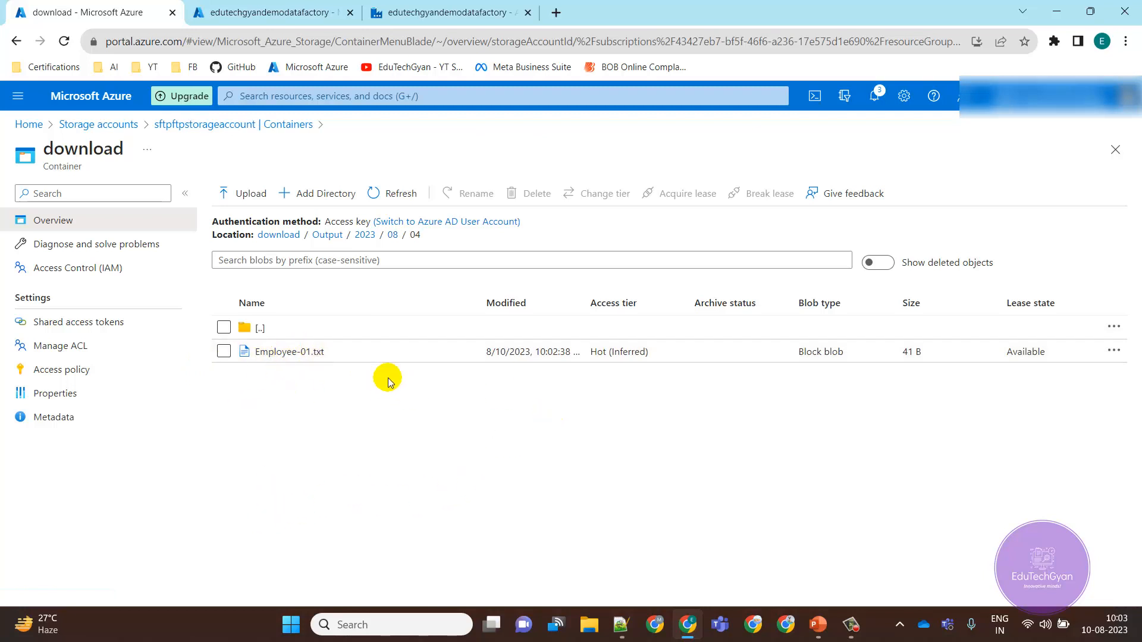
Step: Go back up to the download container's root and switch to the Data Factory pipeline
left_click(299, 327)
left_click(302, 330)
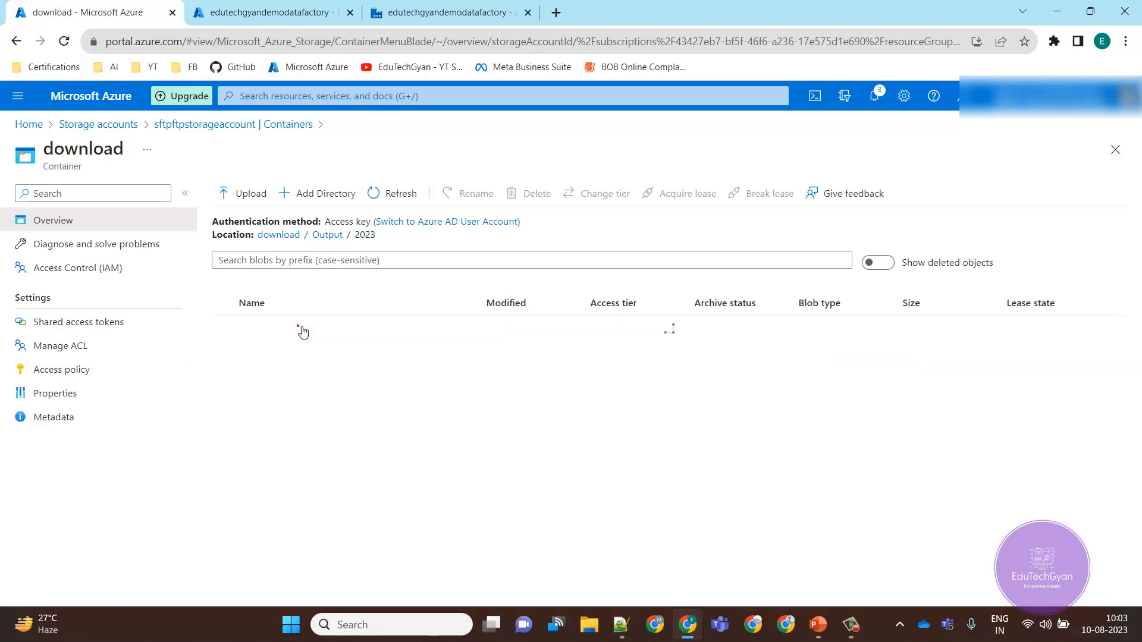
left_click(301, 329)
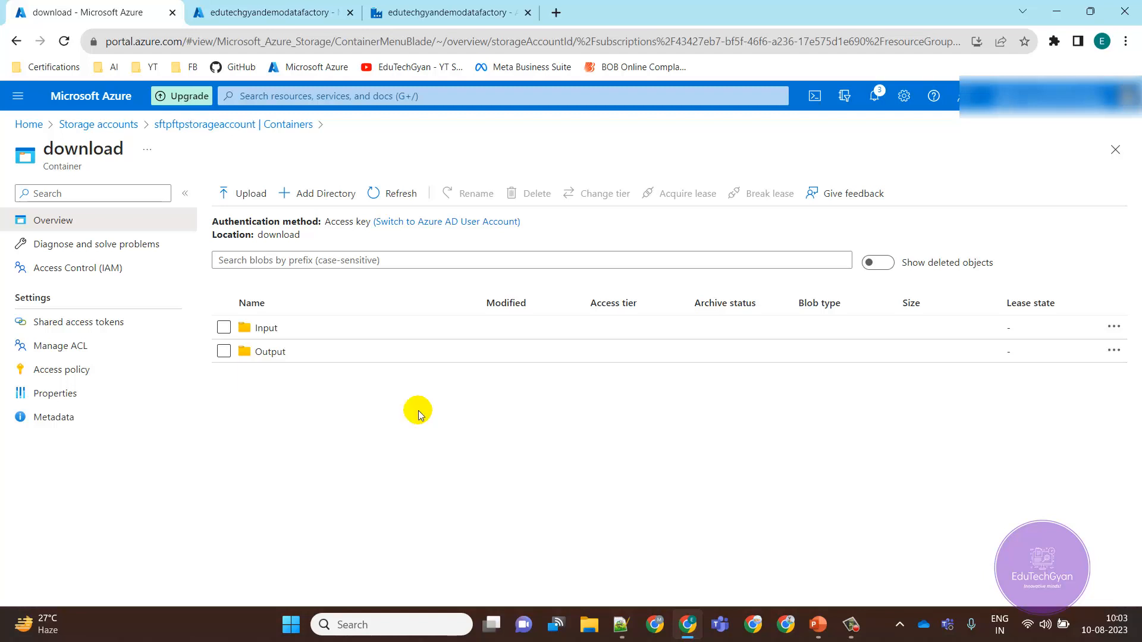
left_click(441, 10)
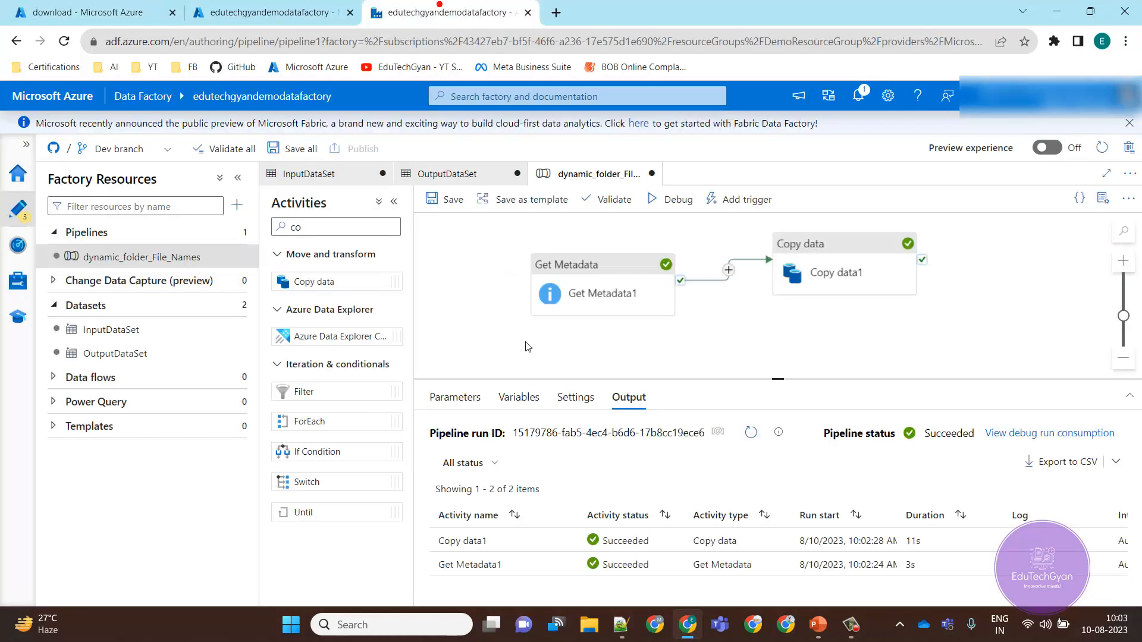